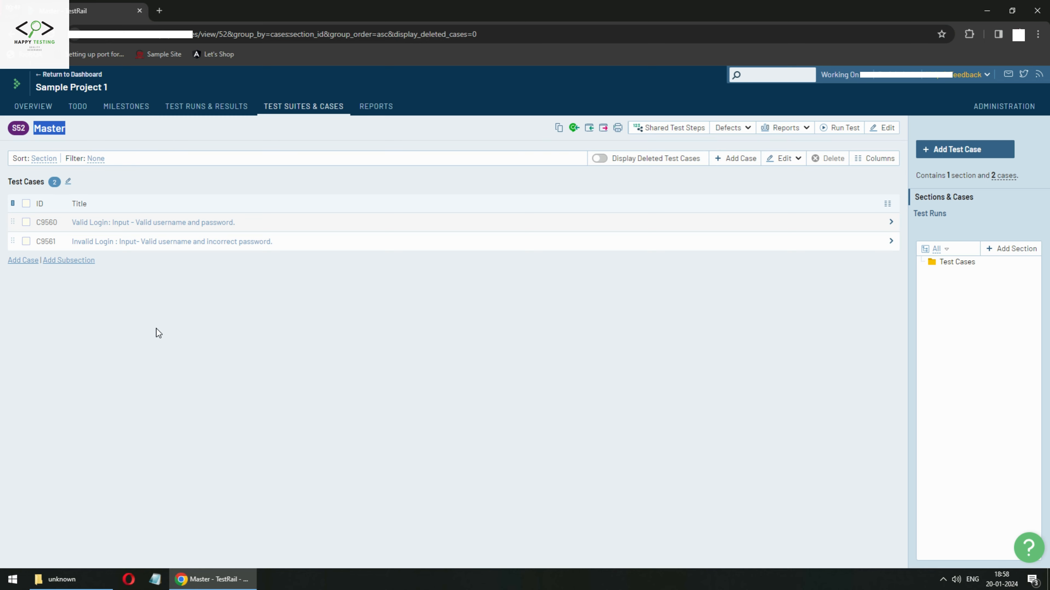
Clear the stray selection and switch from the Master suite to the Administration Overview page.
left_click(155, 329)
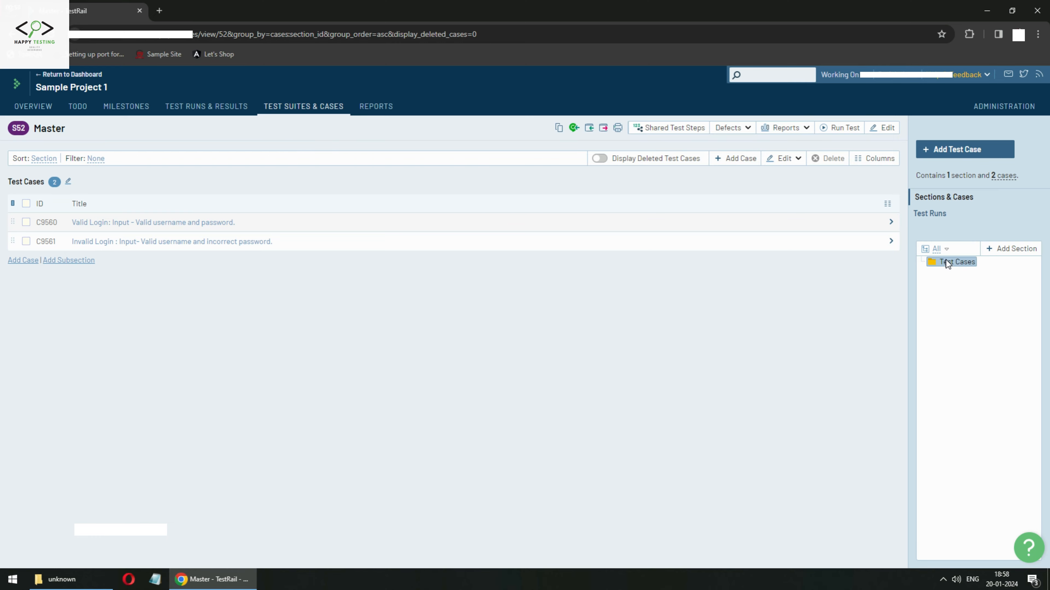
left_click(994, 111)
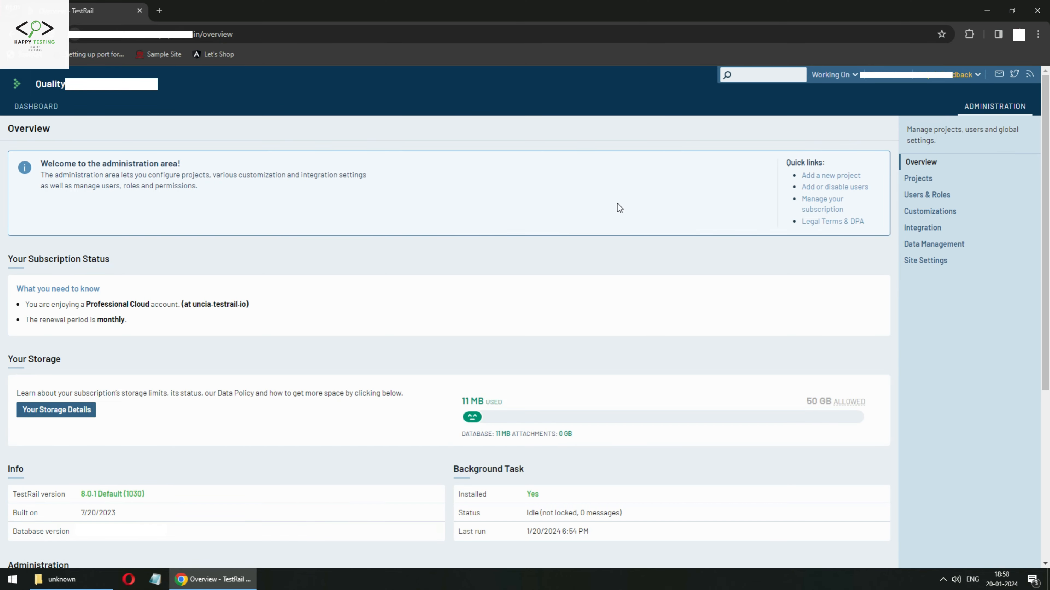
Open Customizations from the Administration cards to list the case fields.
scroll(261, 352, "down", 5)
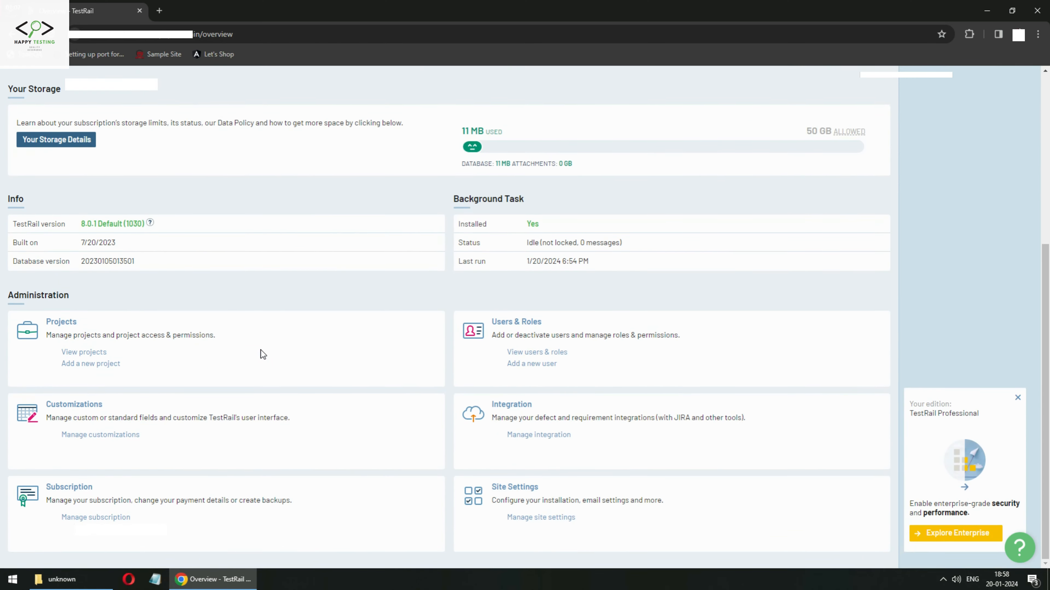
left_click(75, 408)
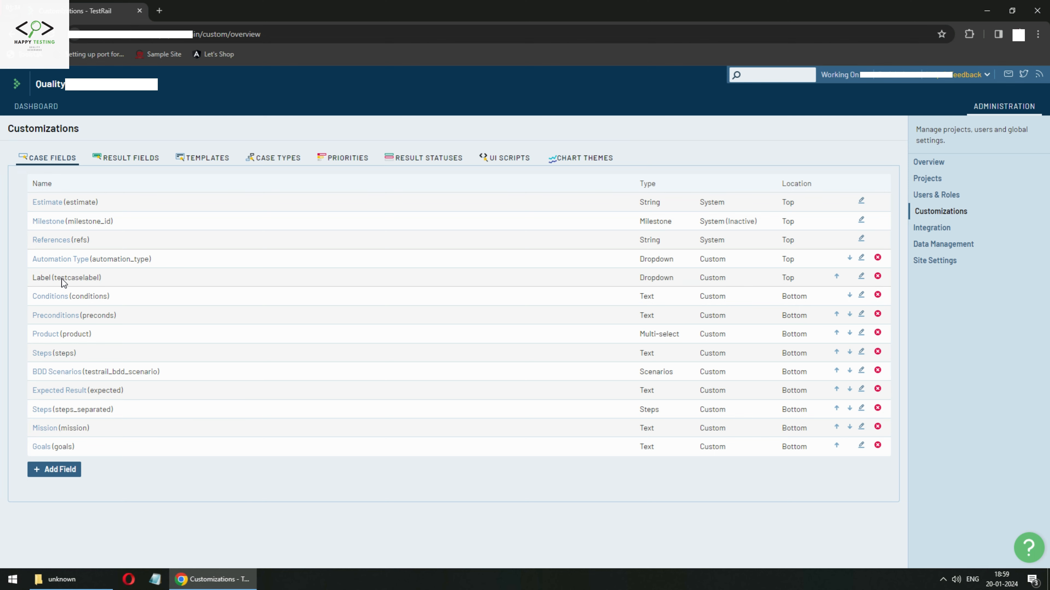
Delete the Label custom case field, acknowledging the deletion cannot be undone.
left_click(877, 277)
left_click(429, 345)
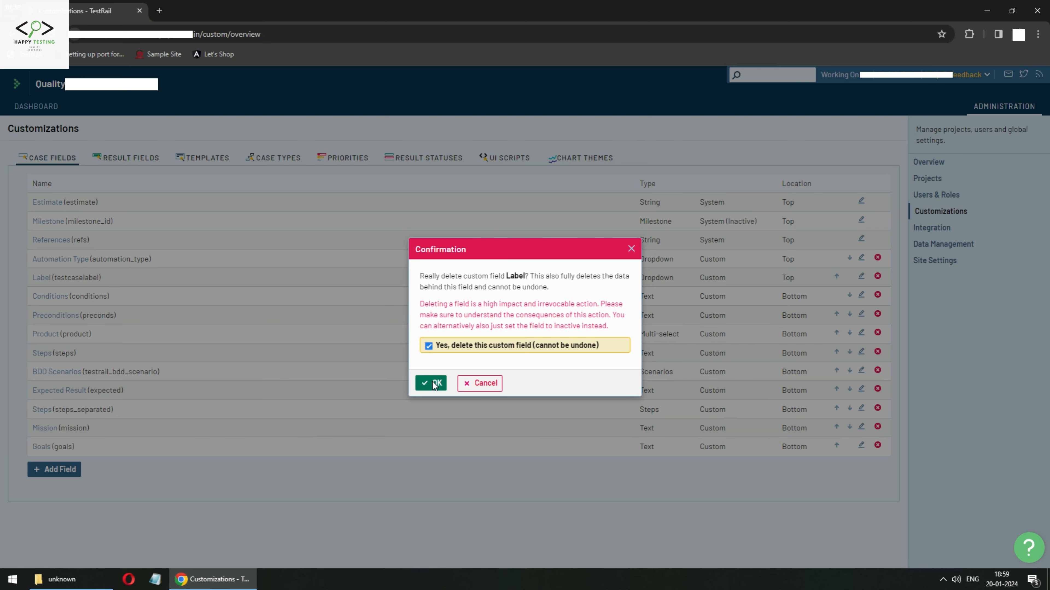
left_click(432, 383)
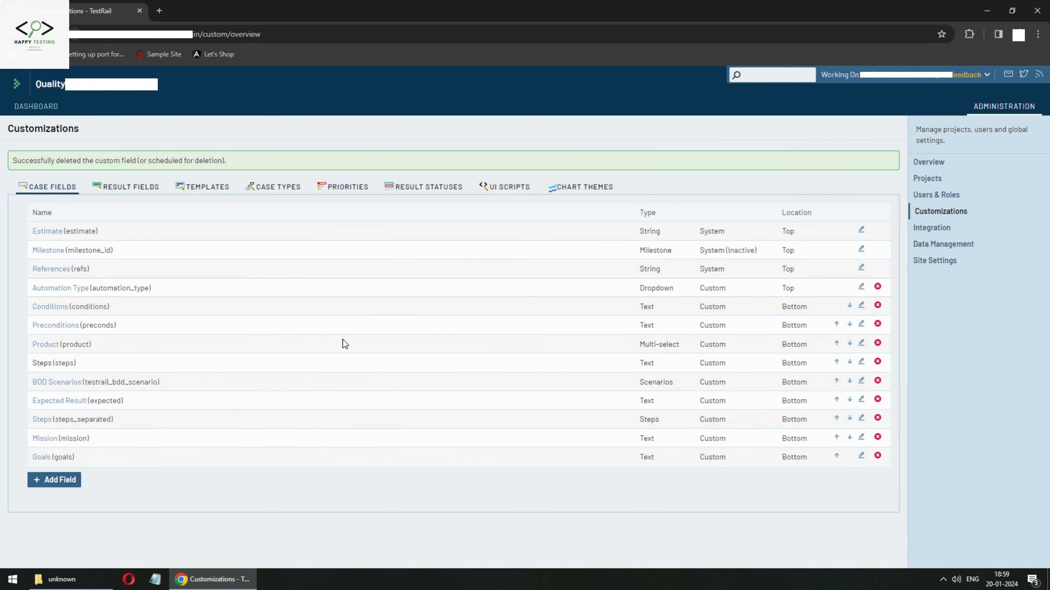
Browse the Result Fields, Case Fields, Templates and Case Types lists.
left_click(126, 187)
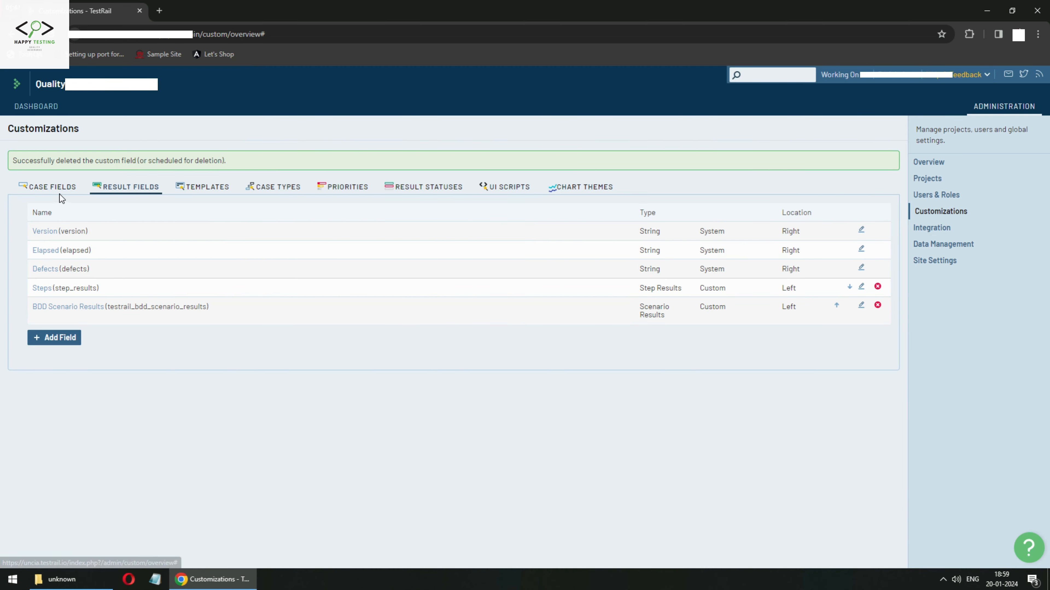
left_click(57, 187)
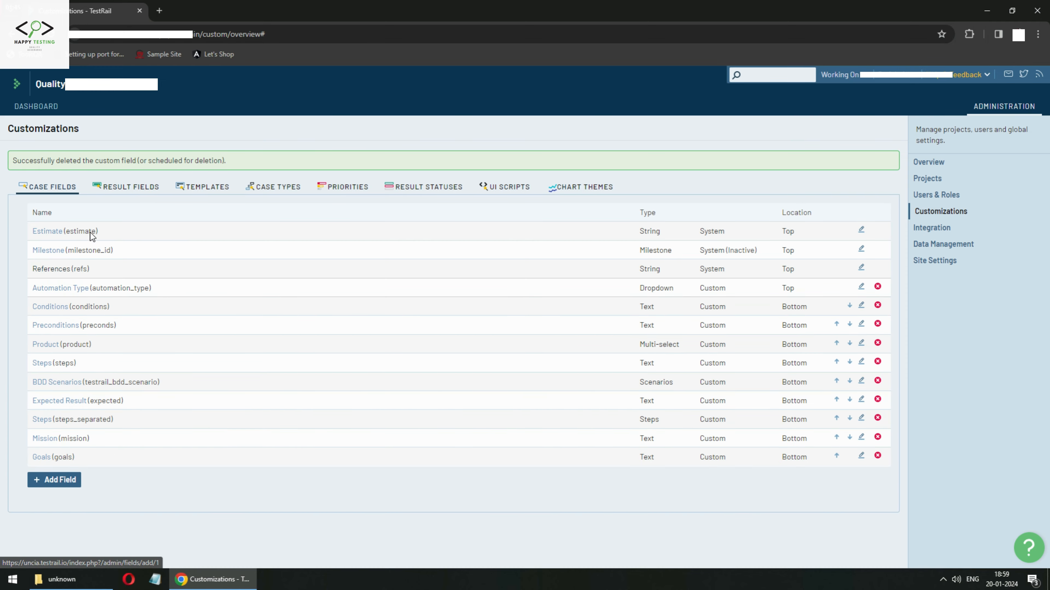
left_click(124, 190)
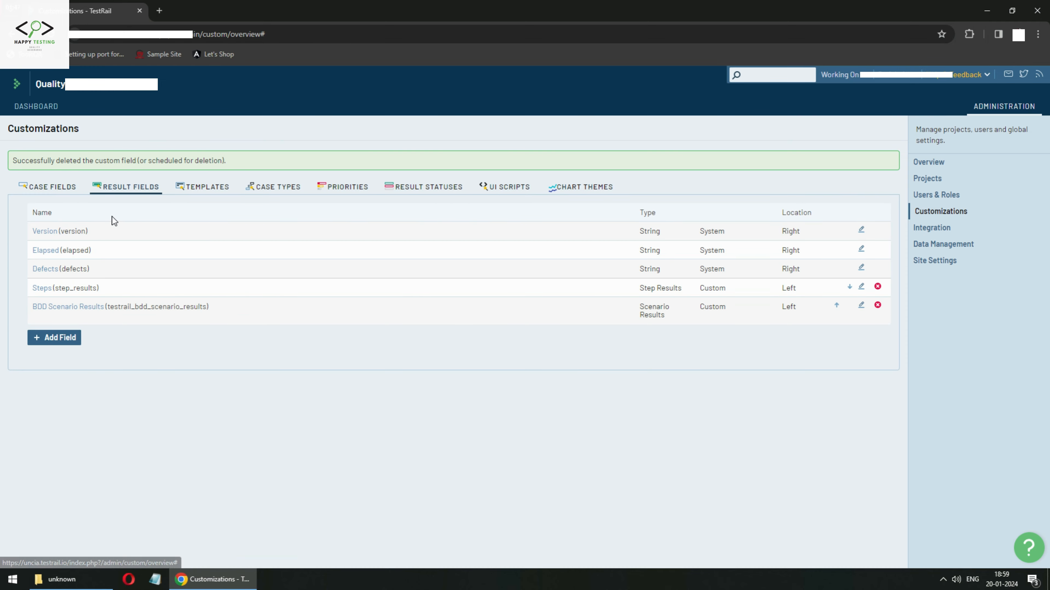
left_click(203, 192)
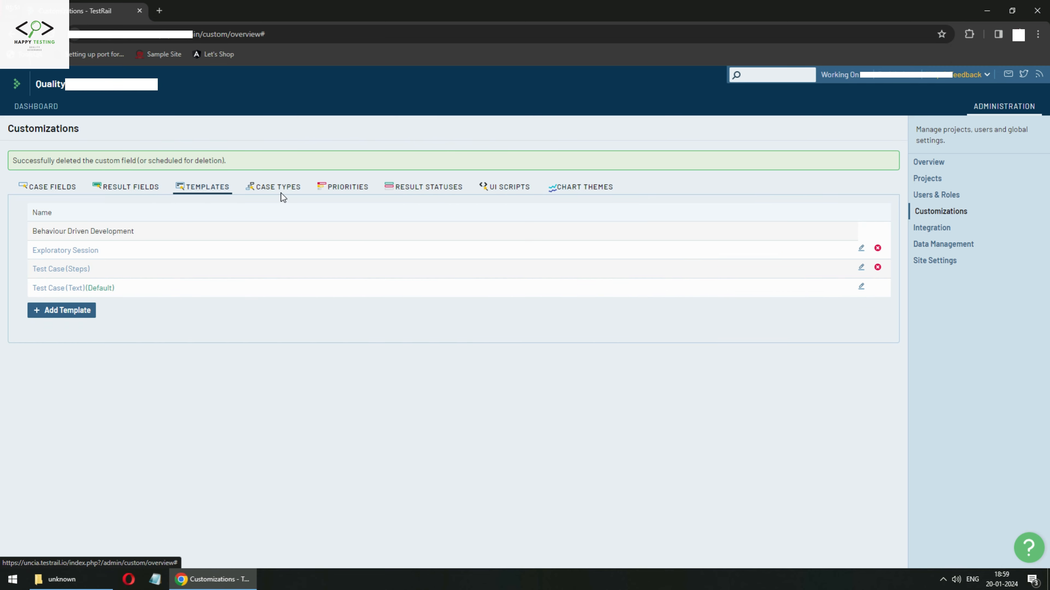
left_click(281, 193)
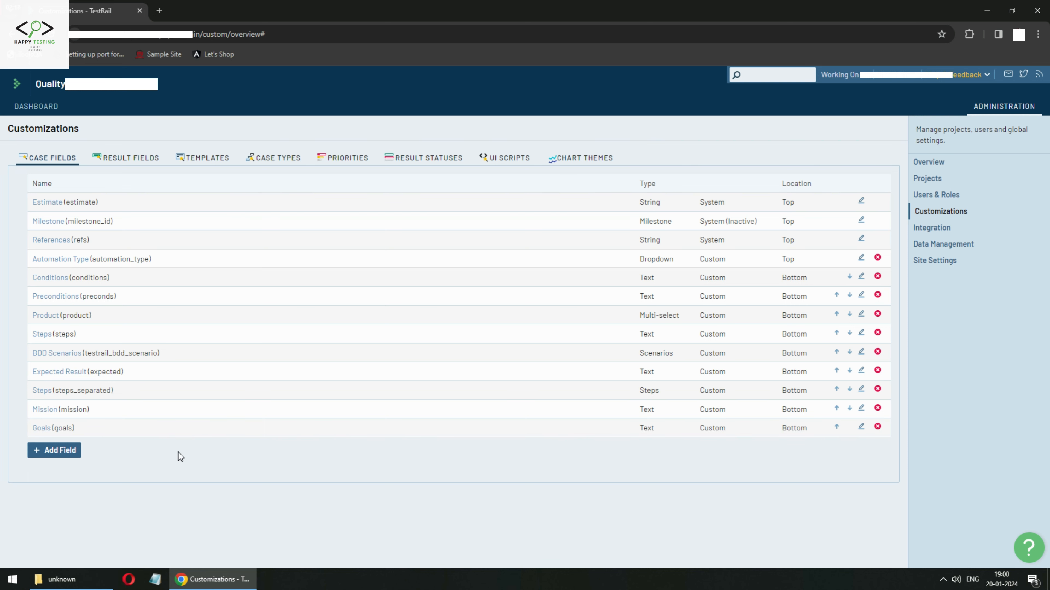
Navigate from the dashboard to Sample Project 1's Master test suite.
left_click(25, 107)
scroll(302, 184, "down", 7)
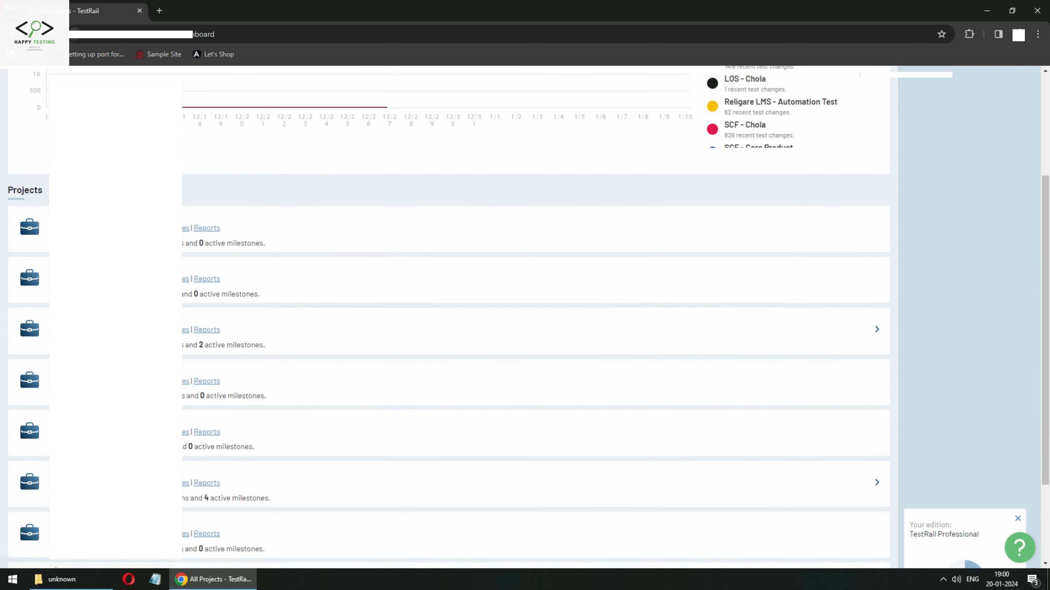
left_click(89, 402)
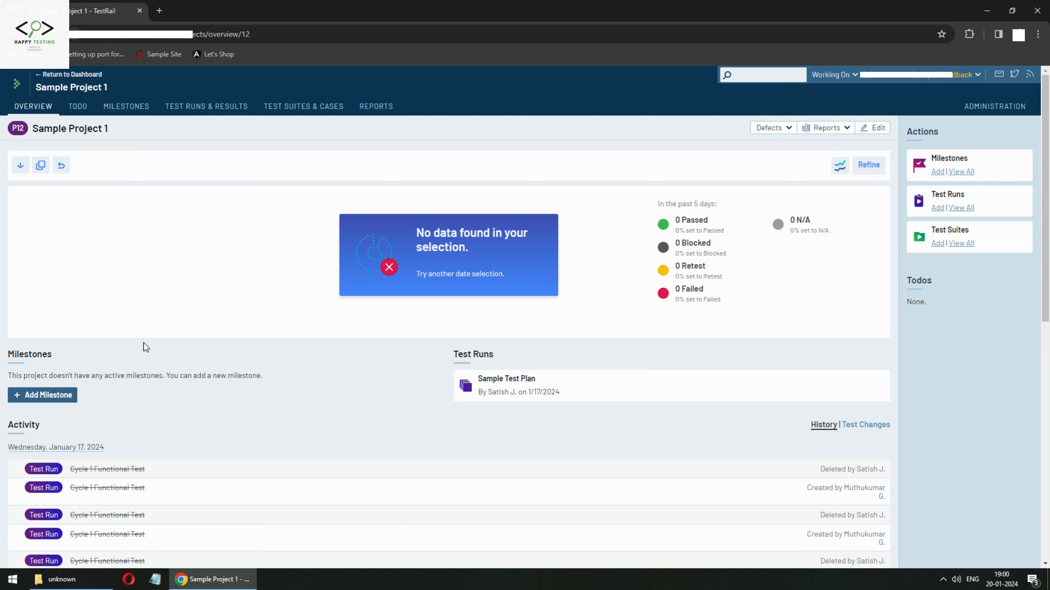
left_click(297, 108)
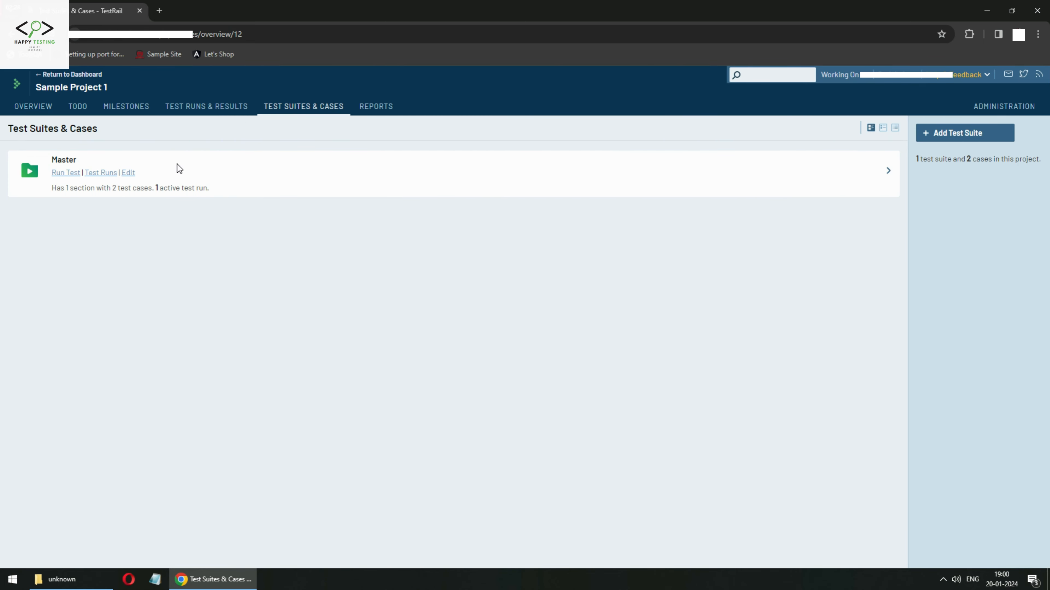
left_click(72, 159)
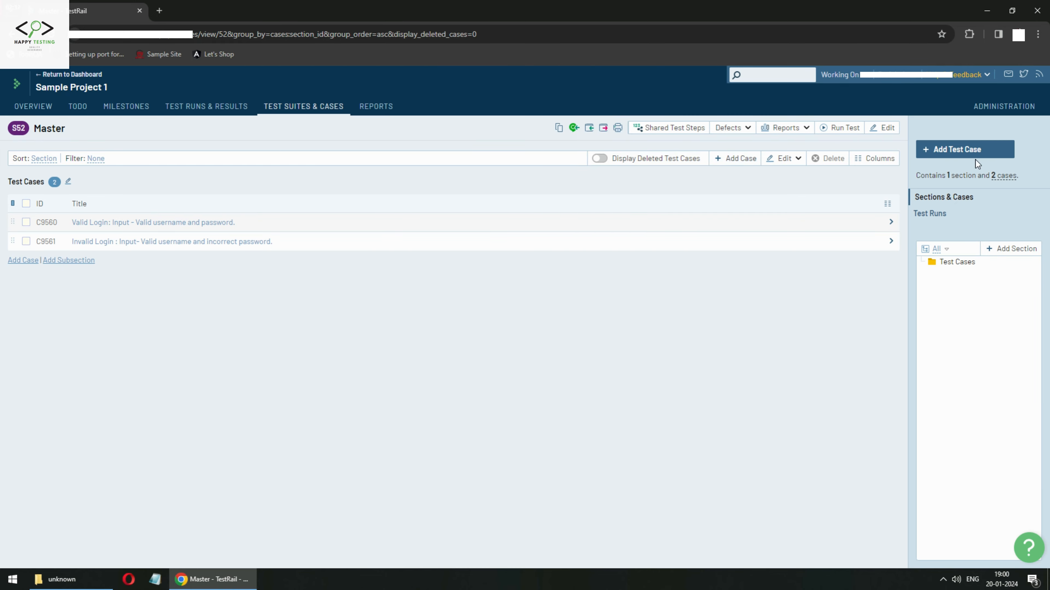
Start a new test case and review its fields, noting the Conditions field and no Label.
left_click(969, 152)
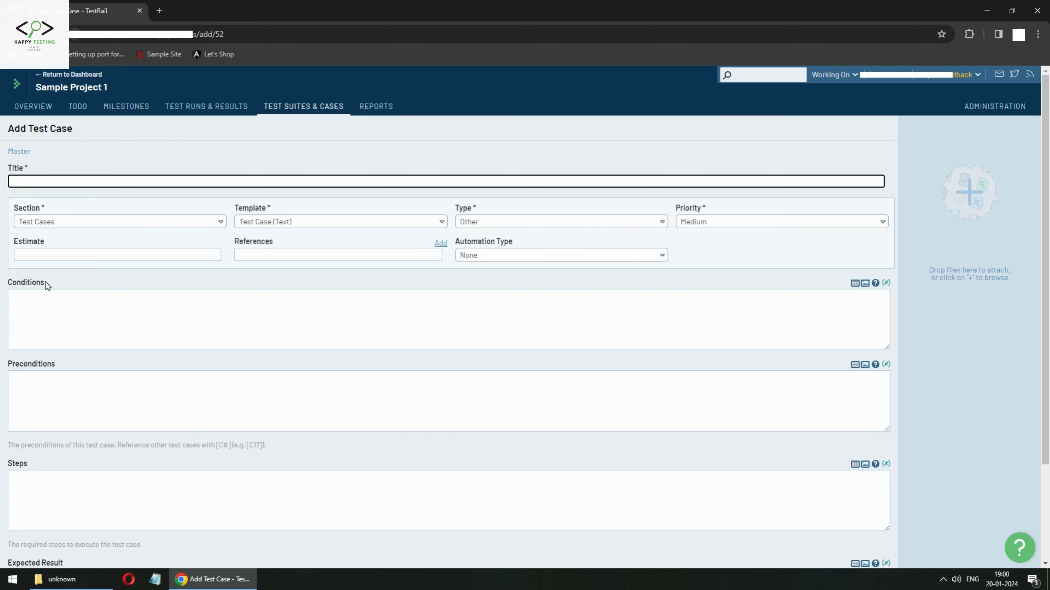
left_click_drag(12, 285, 44, 284)
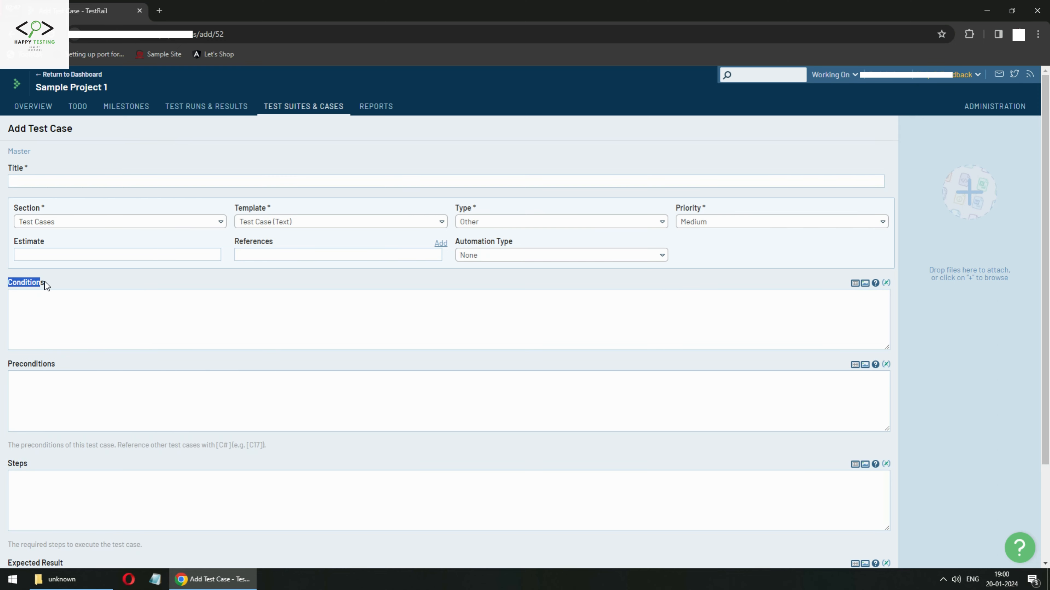
left_click(64, 291)
scroll(98, 429, "down", 3)
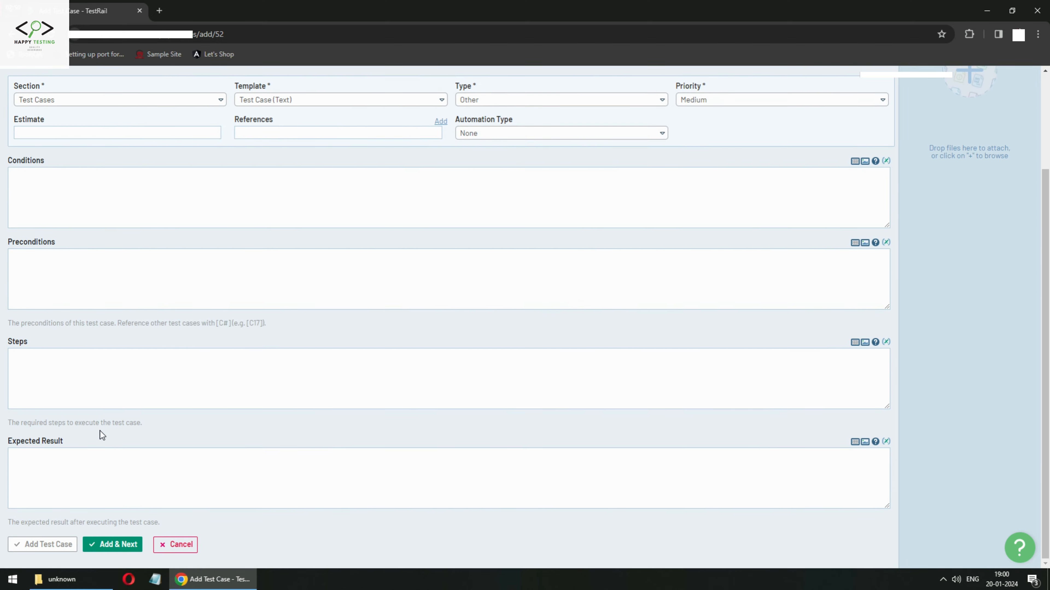
scroll(454, 273, "up", 3)
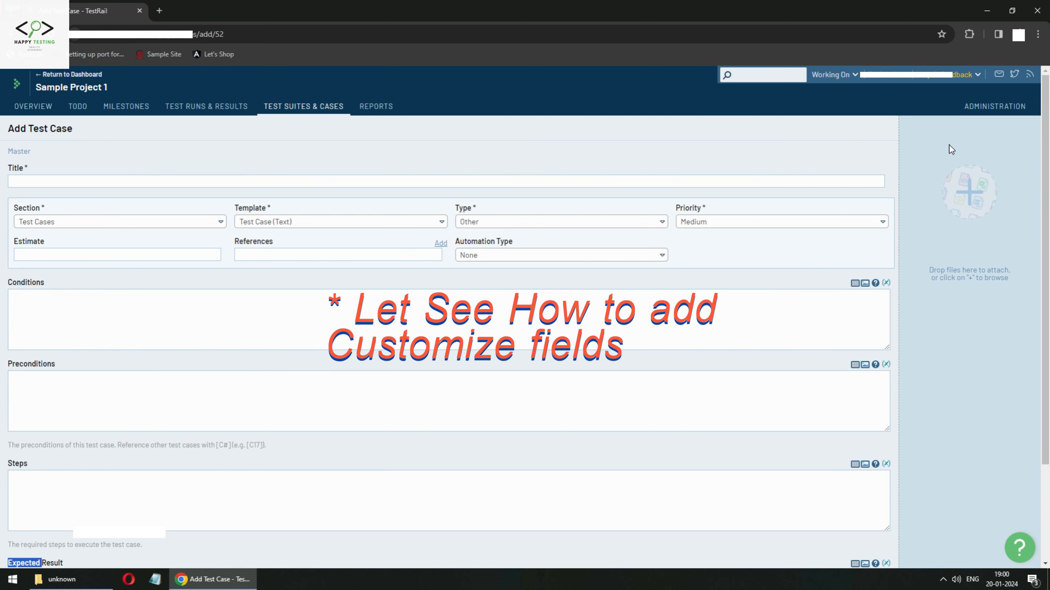
Go to Administration Customizations and start a new case field with Add Field.
left_click(977, 105)
scroll(150, 393, "down", 2)
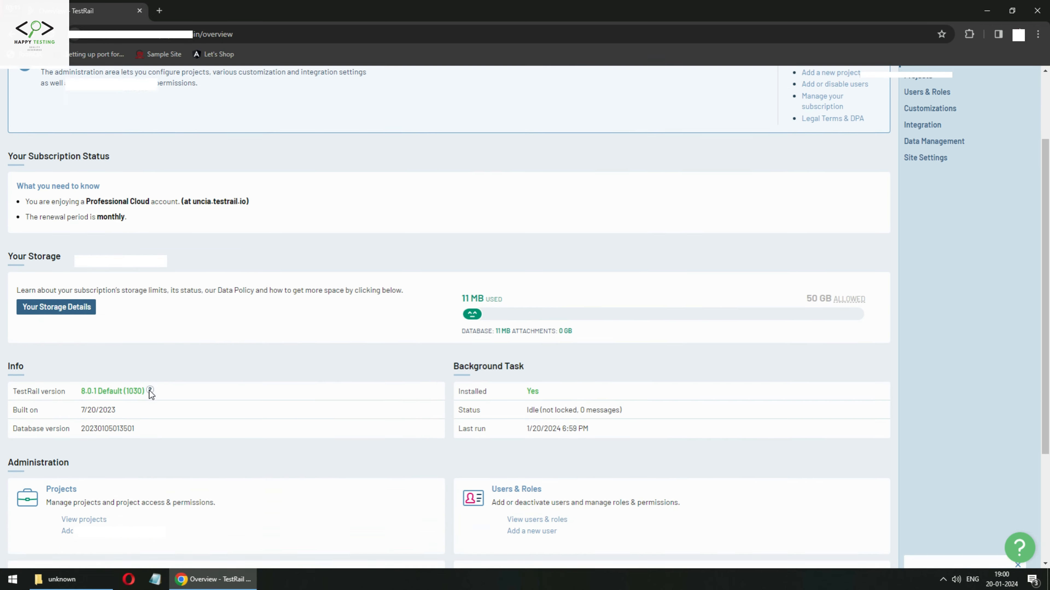
scroll(151, 393, "down", 4)
left_click(76, 406)
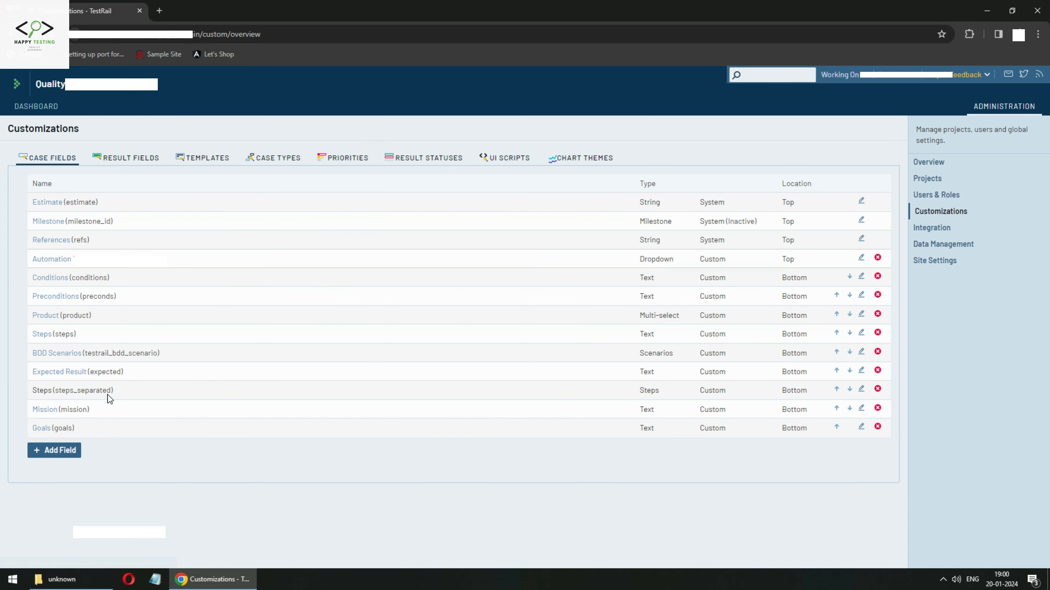
left_click(67, 452)
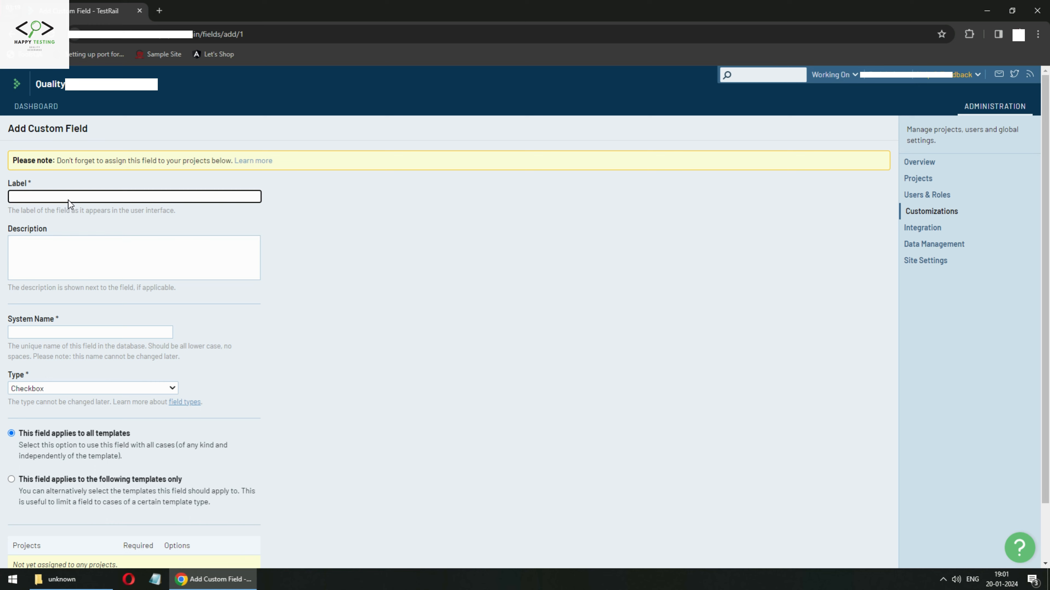
Look over the available field types, then enter the label Environment.
left_click(125, 391)
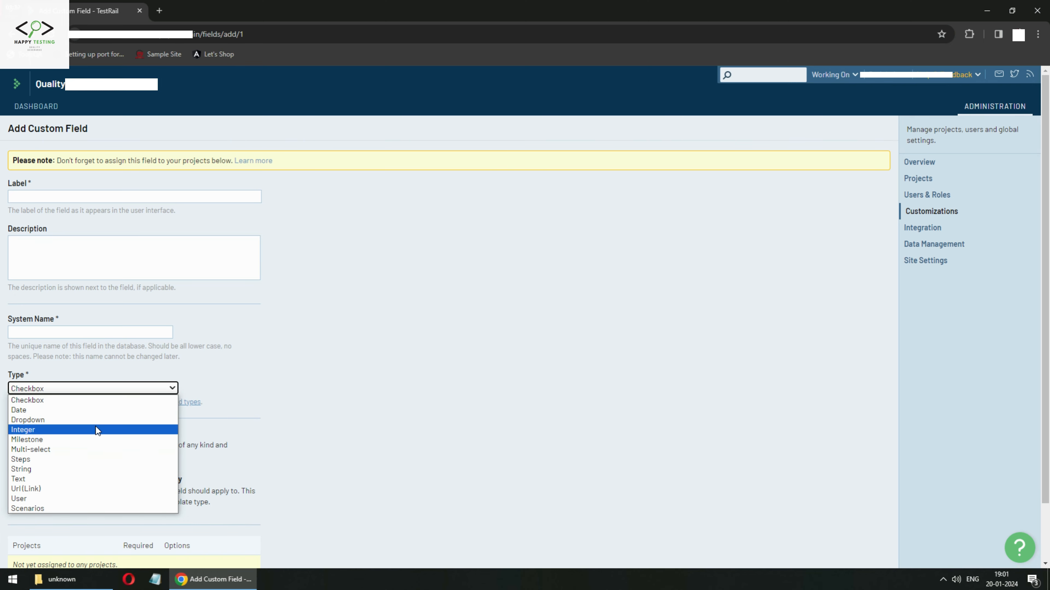
left_click(33, 198)
left_click(34, 198)
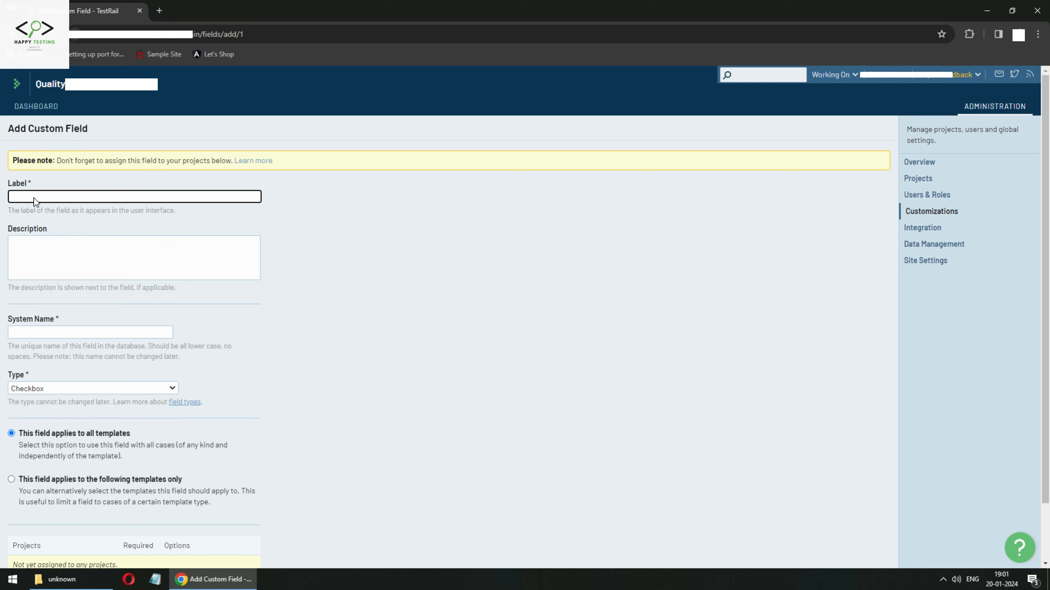
left_click(72, 388)
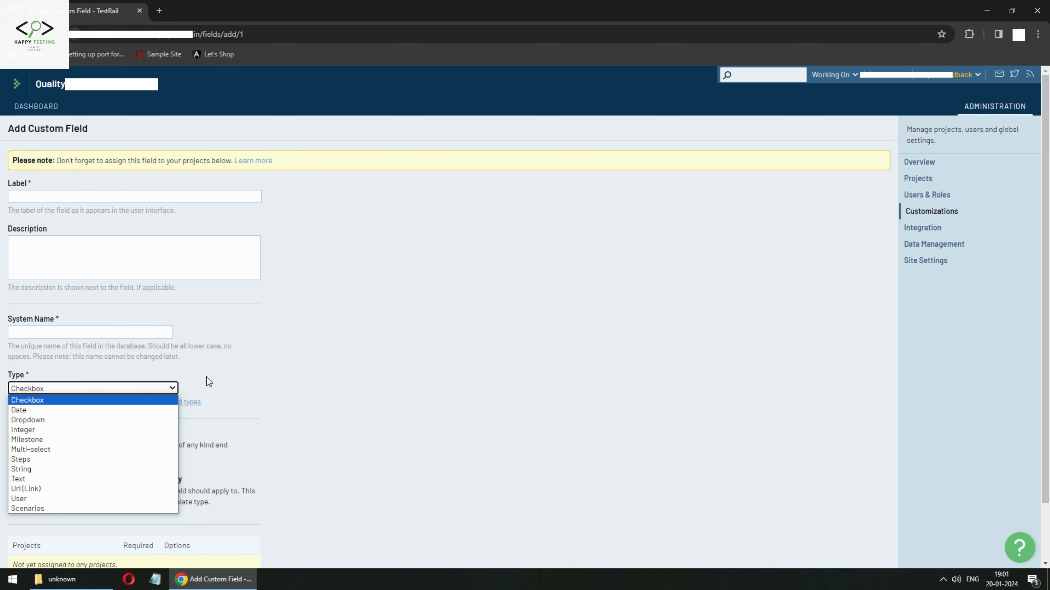
left_click(274, 358)
left_click(49, 193)
left_click(49, 193)
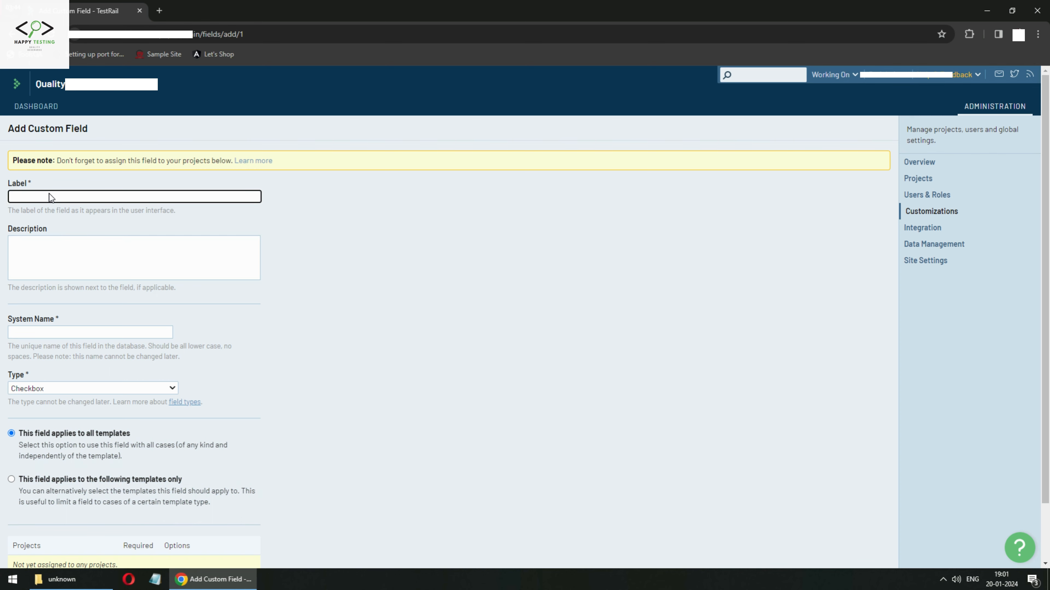
type("Environment")
Set the field's system name to envn_test.
left_click(66, 331)
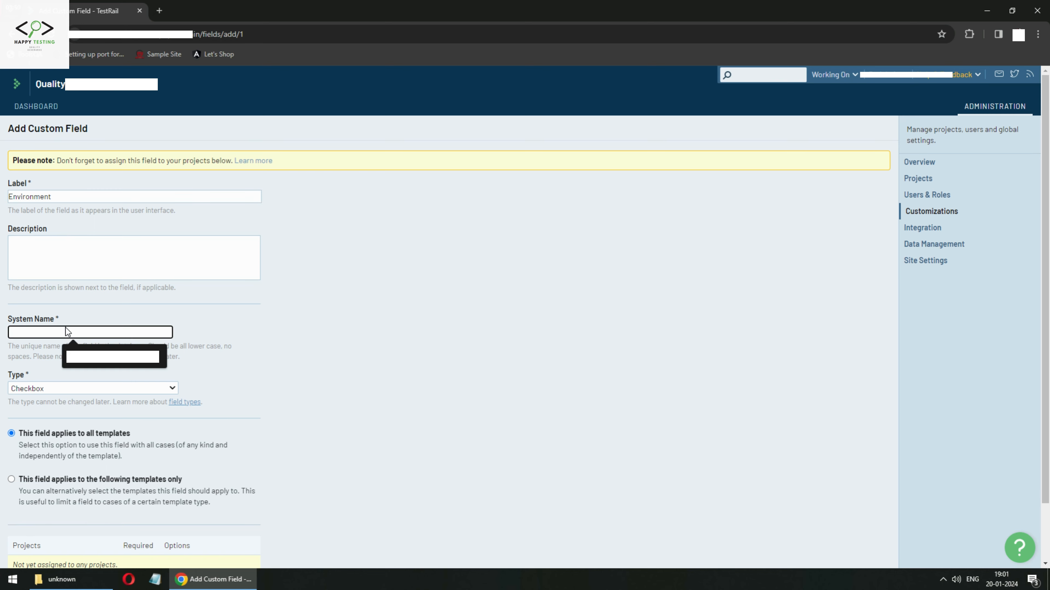
left_click(289, 315)
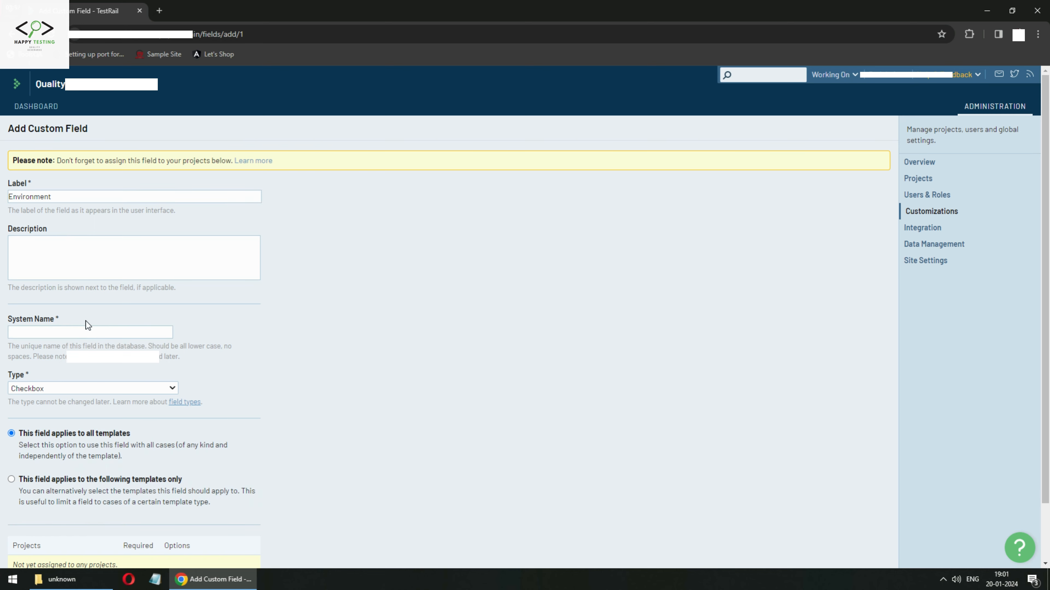
left_click(29, 336)
type("envn_")
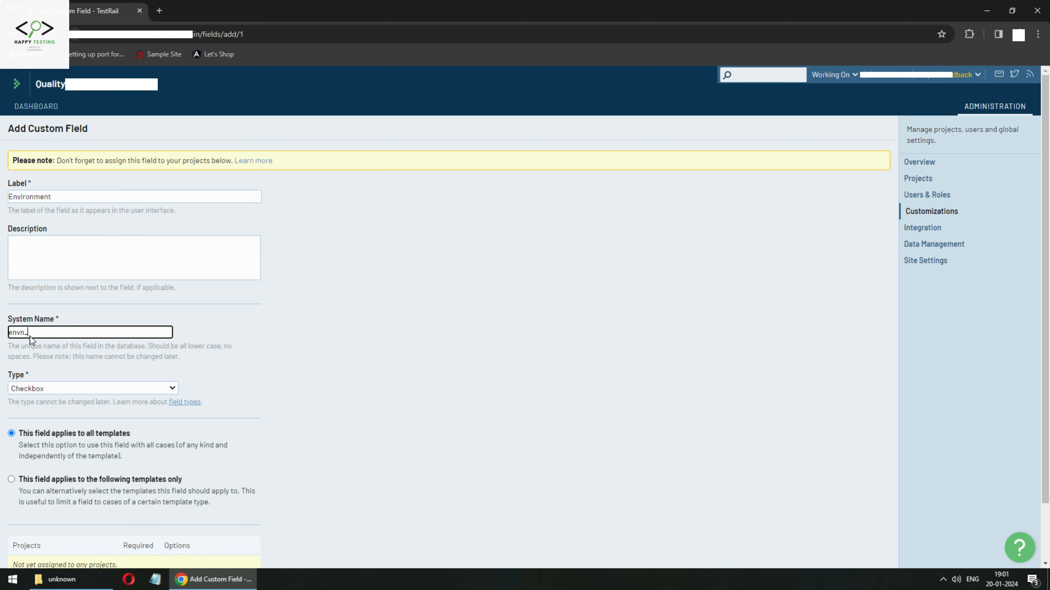
type("test")
left_click(265, 408)
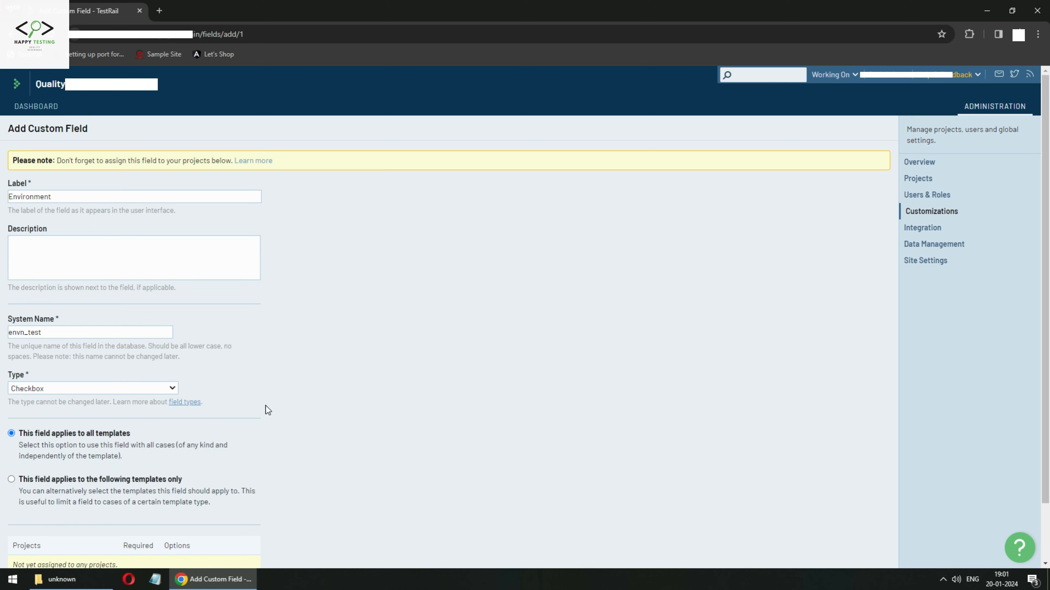
Choose Multi-select as the field type.
scroll(205, 431, "down", 2)
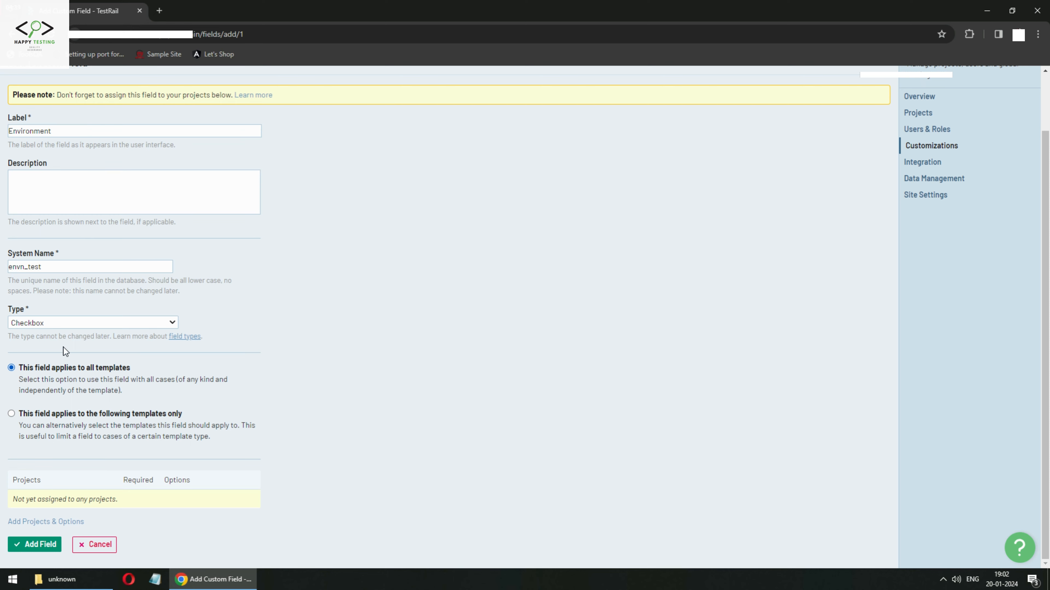
left_click(52, 322)
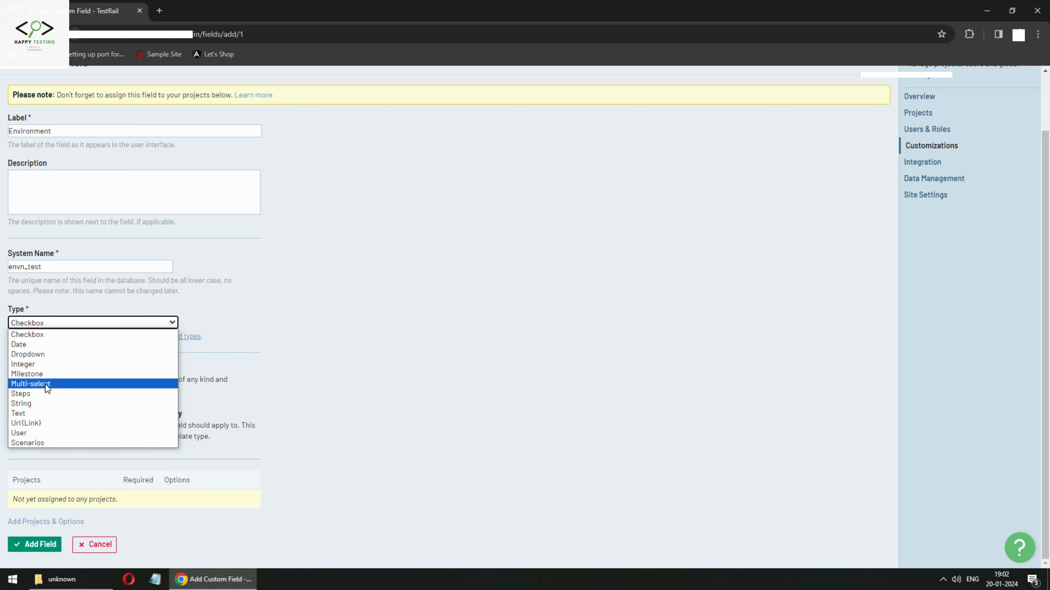
left_click(45, 384)
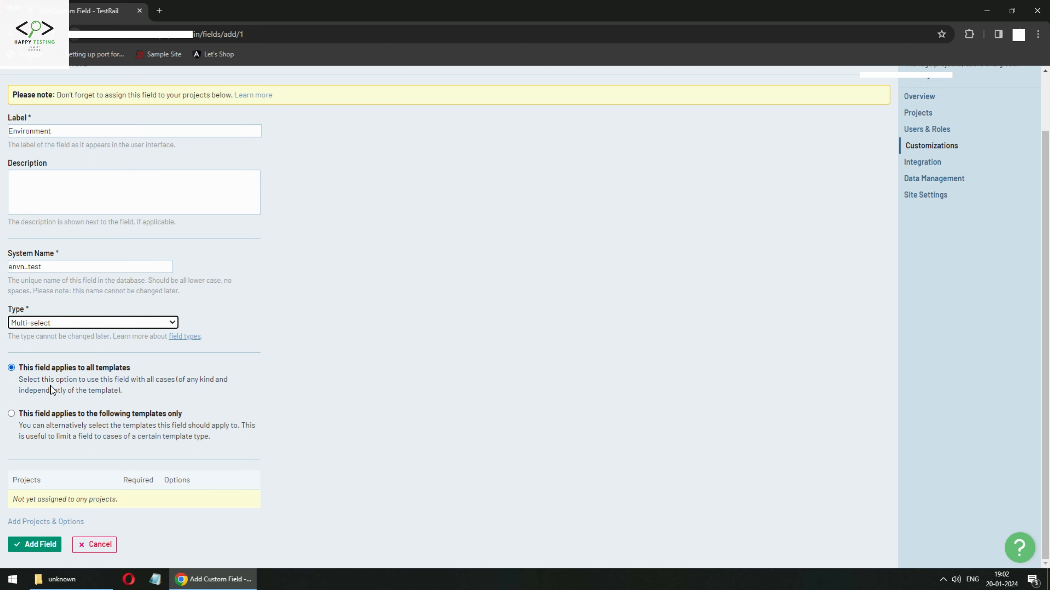
scroll(122, 361, "up", 2)
scroll(122, 361, "down", 2)
Open the field's options editor and enter the first item 1, Windows, fixing its typo.
left_click(41, 519)
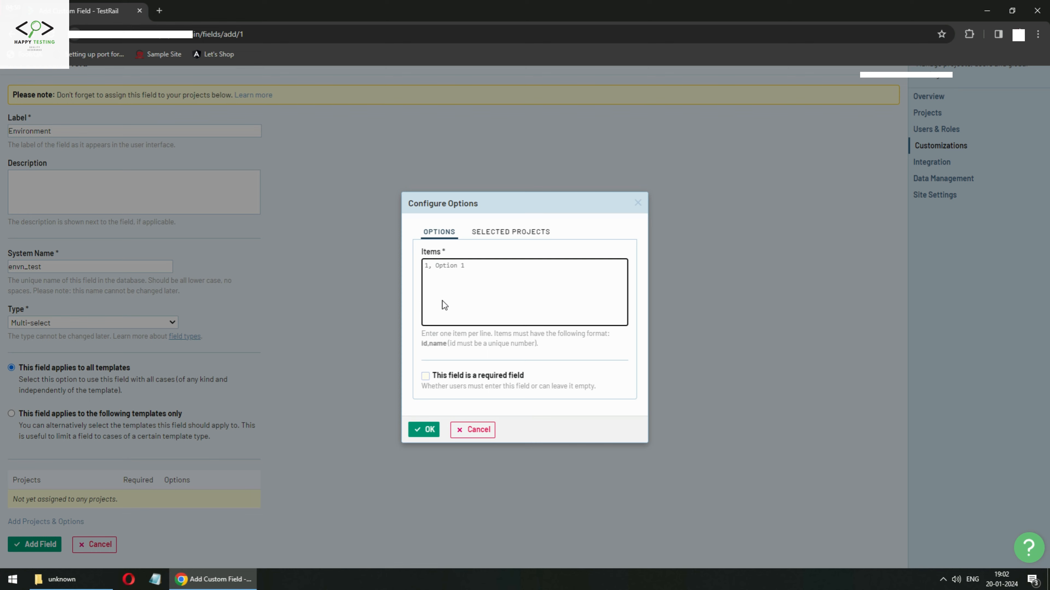
type("Windows")
key("BackSpace")
key("BackSpace")
key("BackSpace")
key("BackSpace")
key("BackSpace")
key("BackSpace")
left_click(453, 267)
Add the items 2, Linux and 3, Android, correcting Android via spellcheck.
left_click(480, 269)
type("2, Linux")
key("Return")
type("3, Andi")
right_click(454, 289)
left_click(470, 296)
left_click_drag(446, 266, 446, 274)
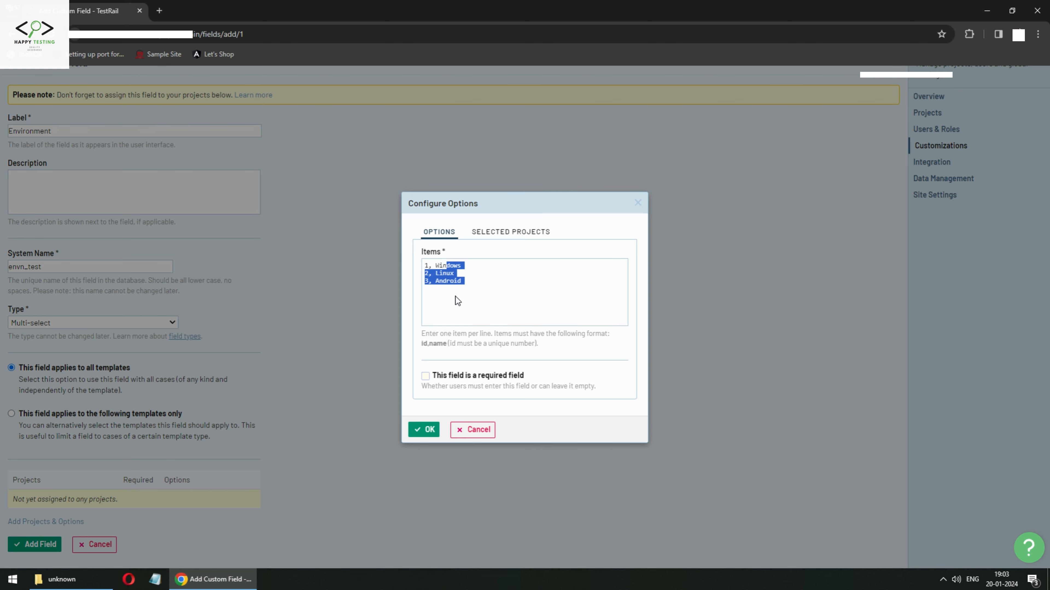
left_click(466, 304)
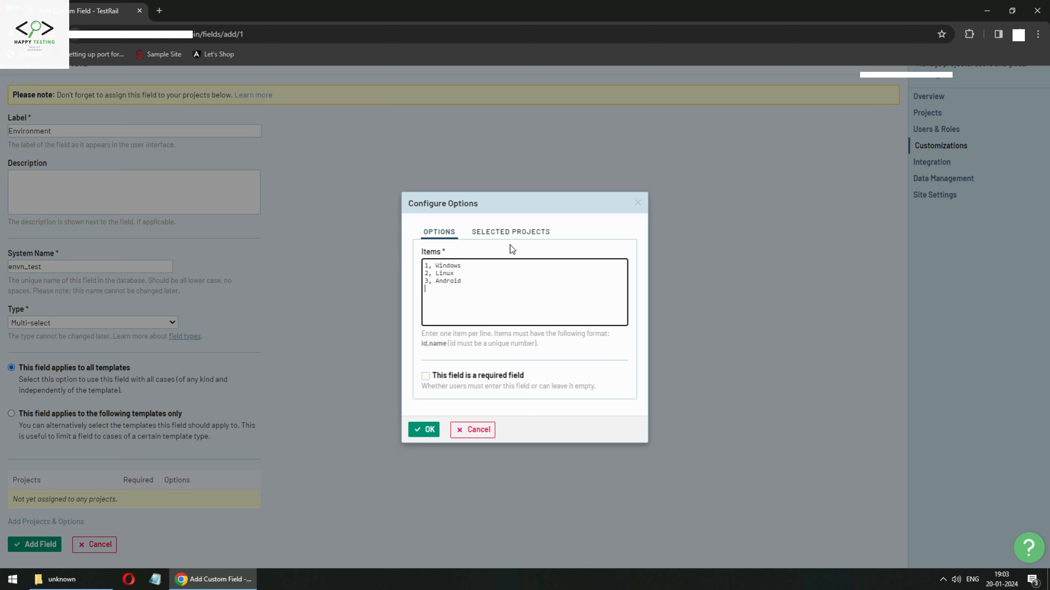
Verify the options apply to all projects and confirm the options dialog with OK.
left_click(503, 234)
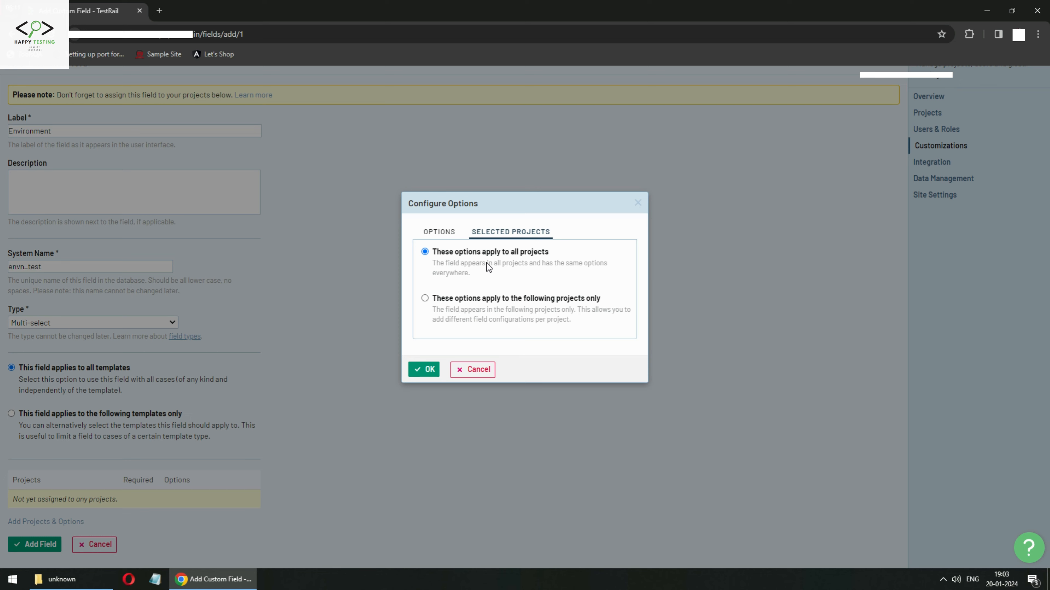
left_click(441, 234)
left_click(424, 430)
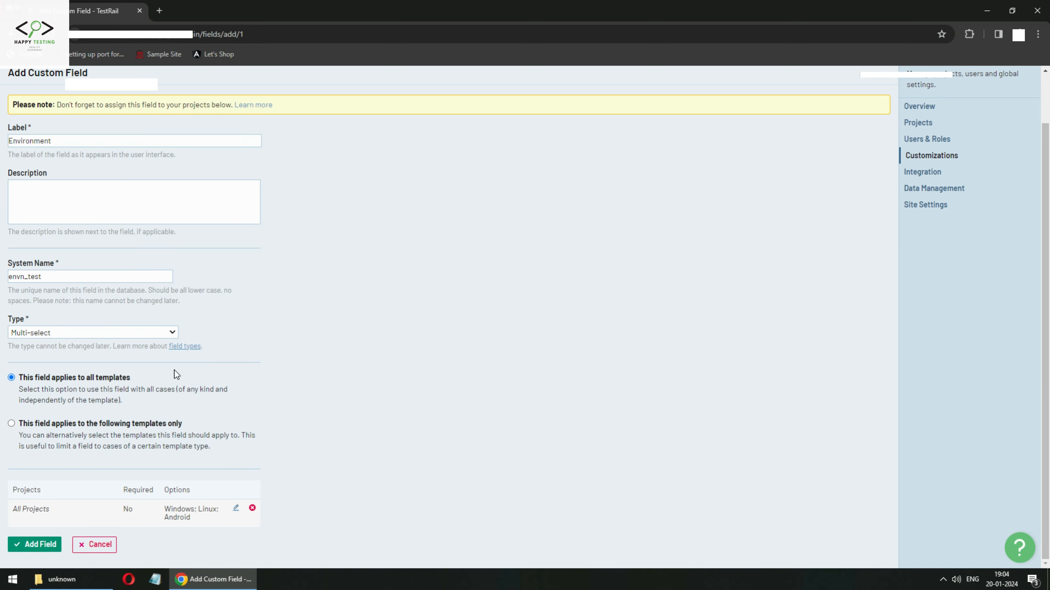
scroll(176, 403, "up", 2)
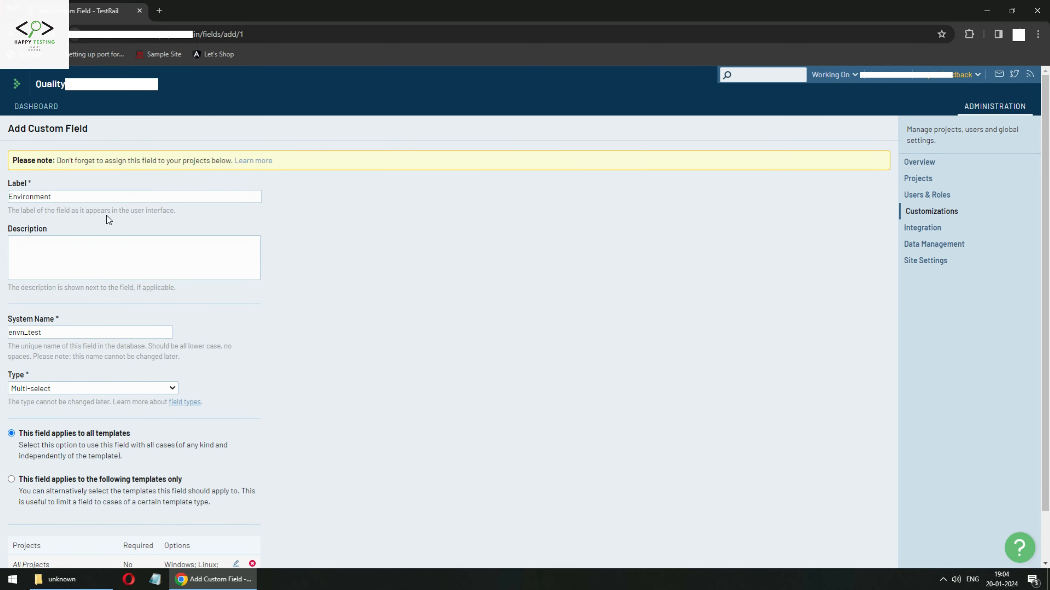
scroll(174, 387, "down", 2)
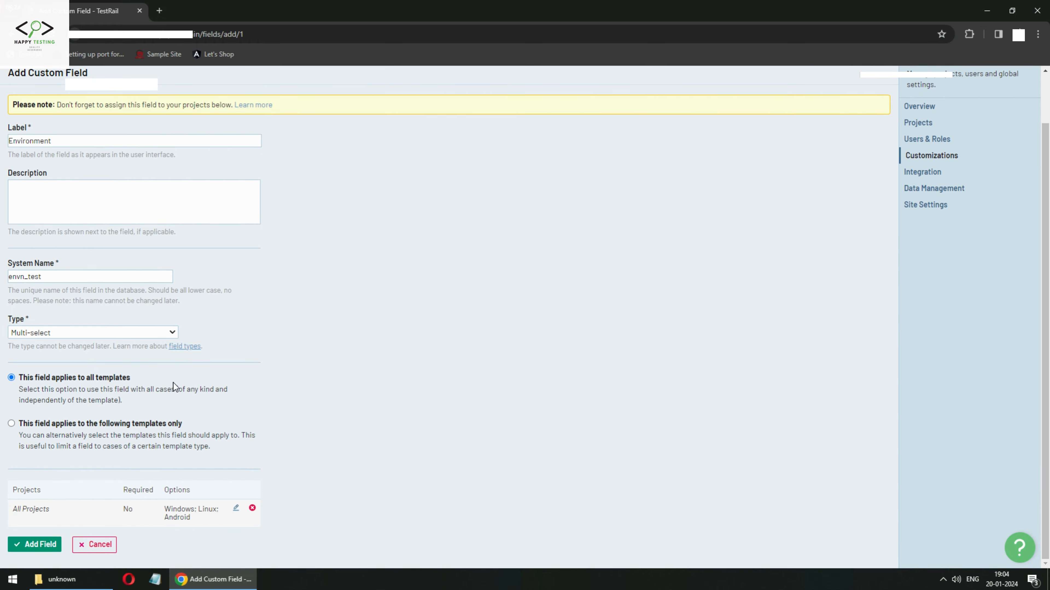
Save the Environment field so it appears last in Case Fields as envn_test, Multi-select.
left_click(21, 548)
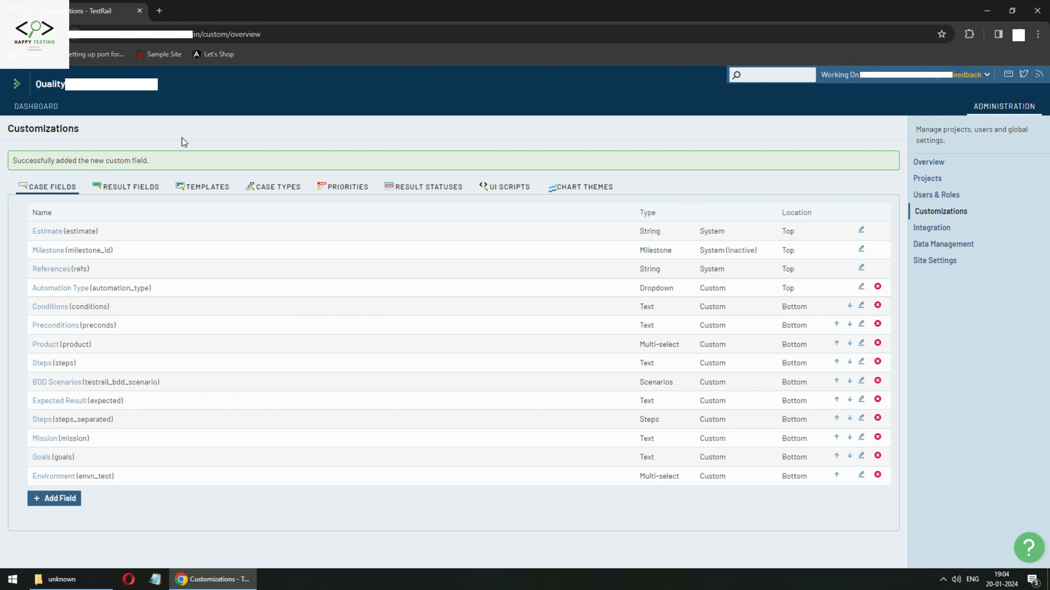
Start a new test case in Sample Project 1's Master suite.
left_click(36, 108)
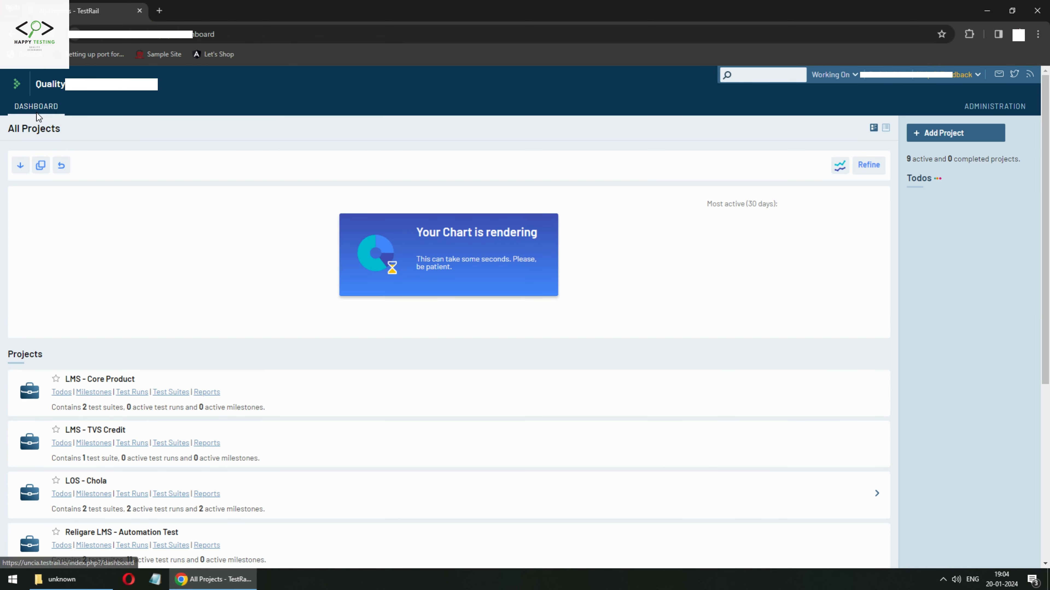
scroll(83, 513, "down", 1)
scroll(82, 513, "down", 3)
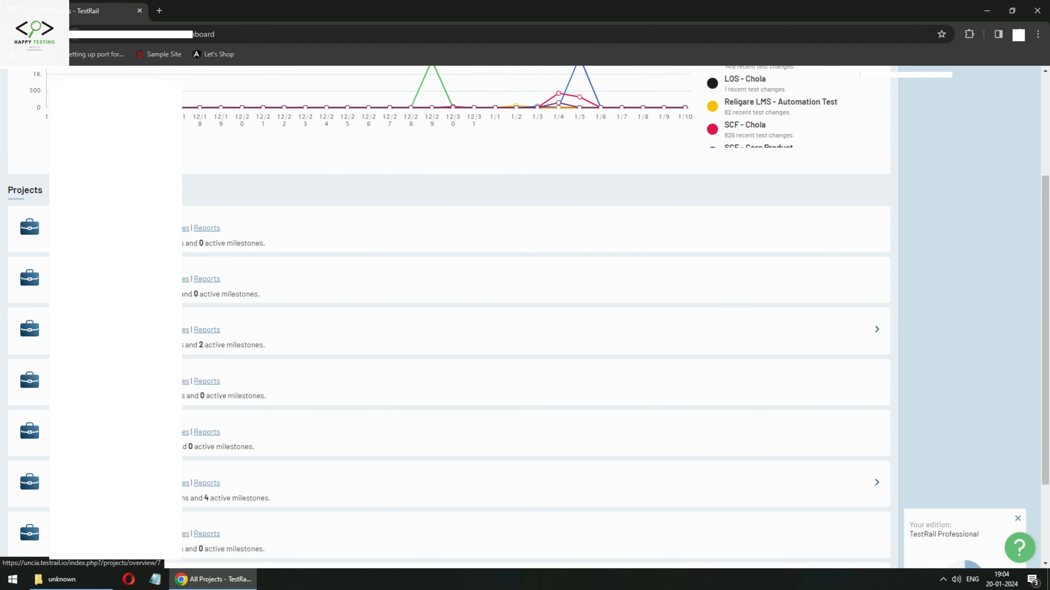
left_click(184, 372)
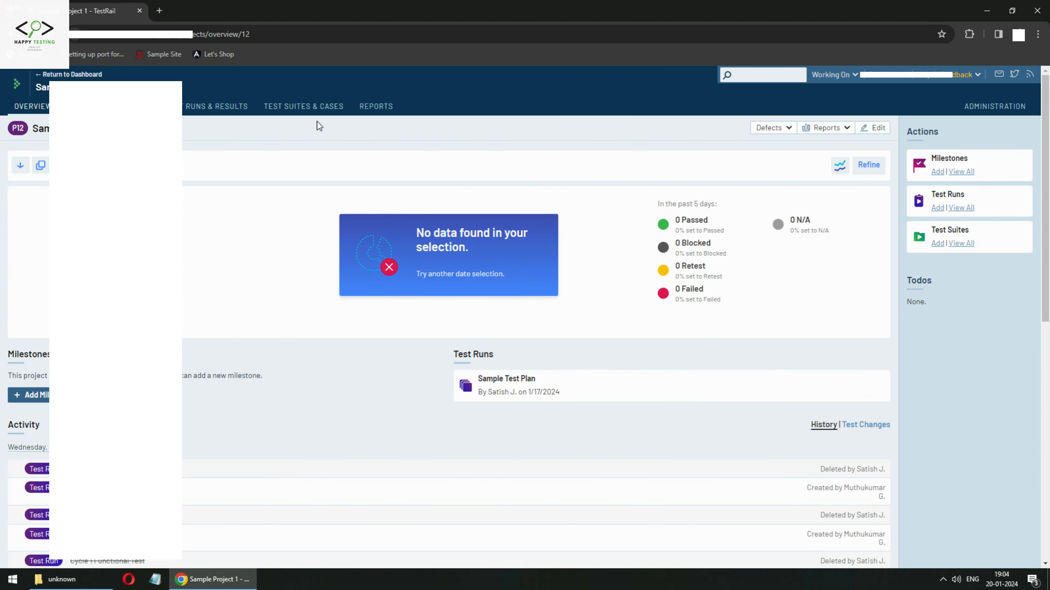
left_click(305, 112)
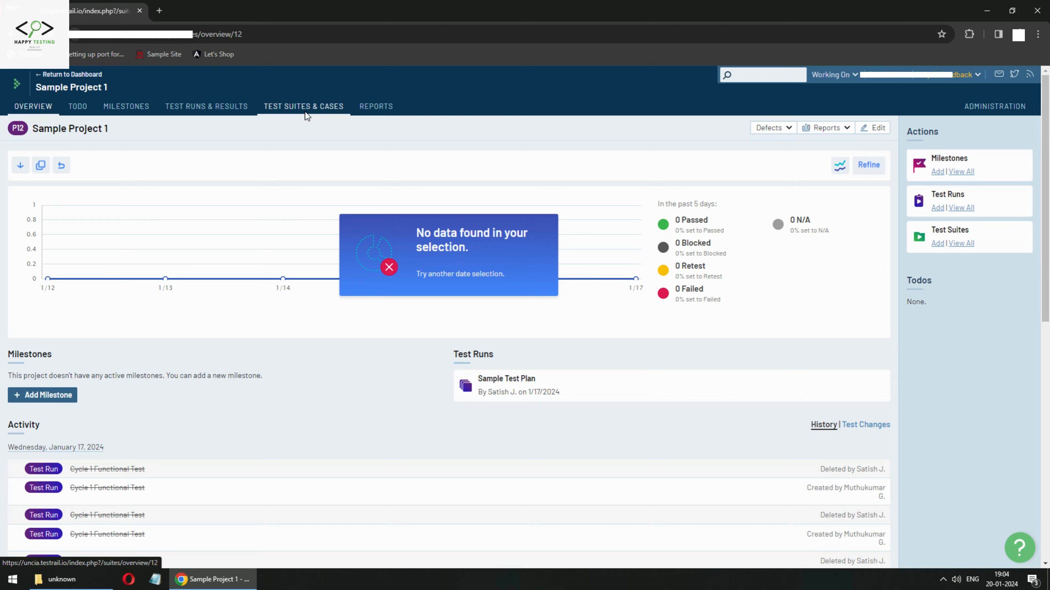
left_click(57, 159)
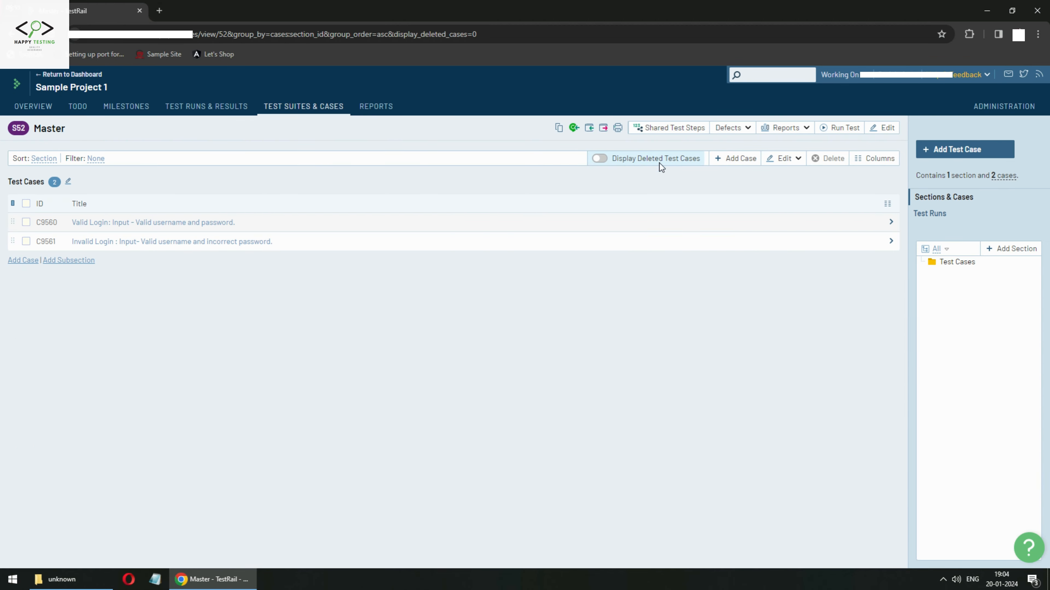
left_click(960, 152)
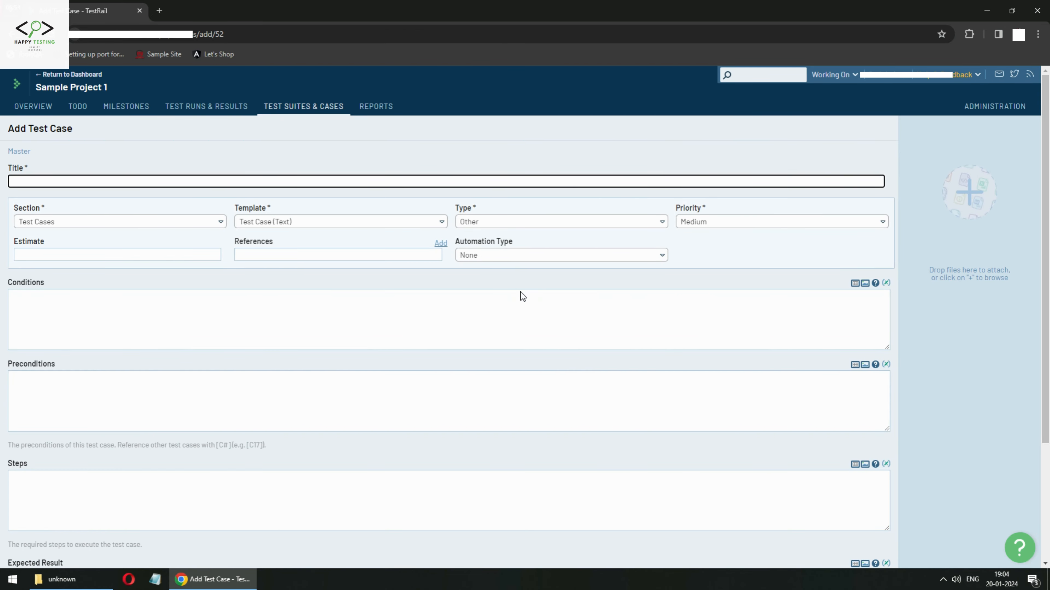
Open the Environment dropdown to check it lists Windows, Linux and Android, choosing none.
scroll(521, 311, "down", 4)
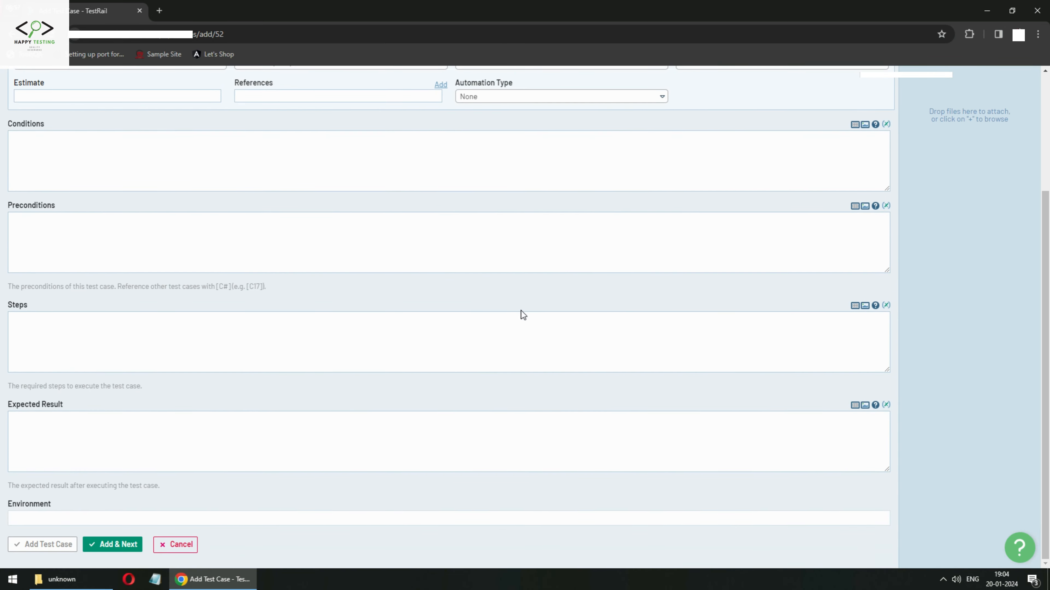
left_click(539, 520)
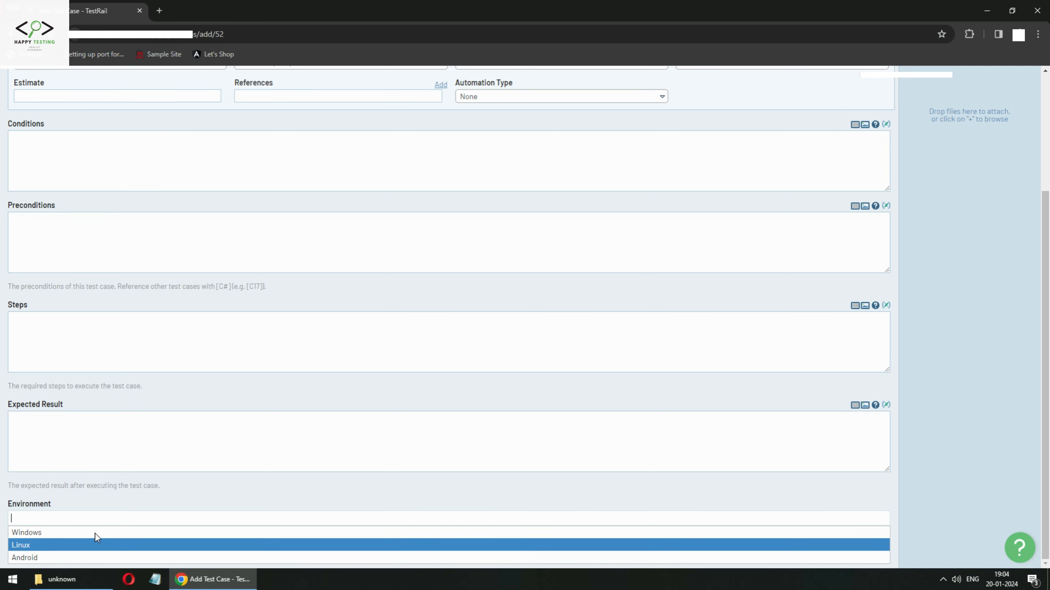
left_click(219, 481)
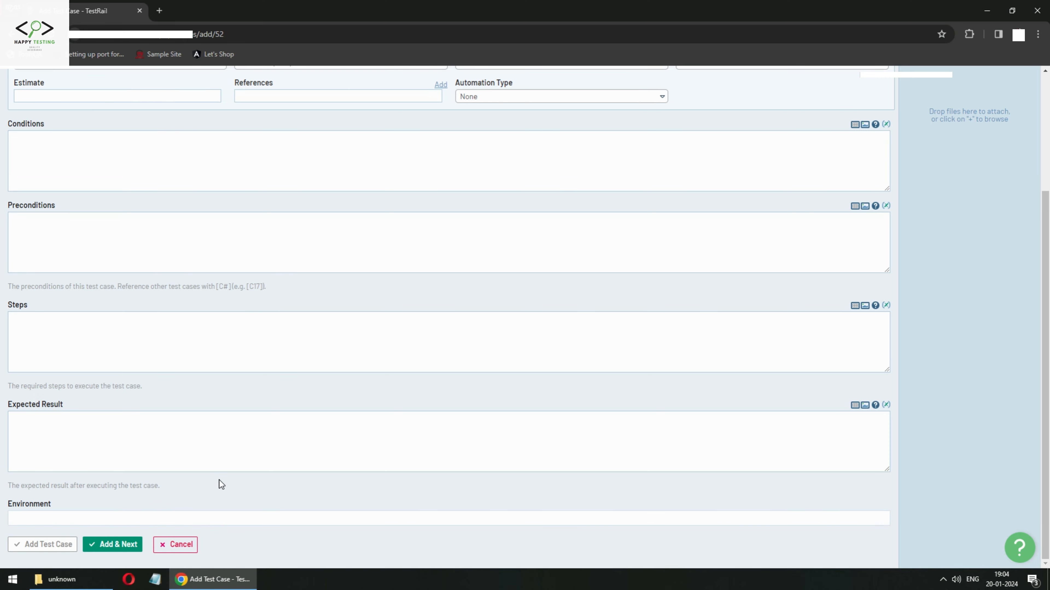
left_click(237, 519)
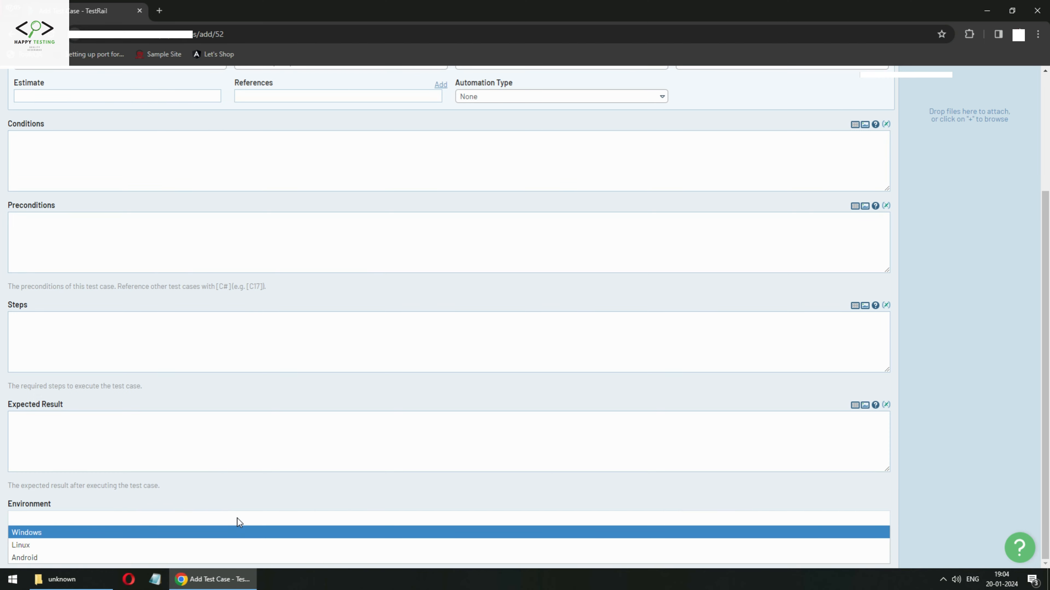
left_click(76, 522)
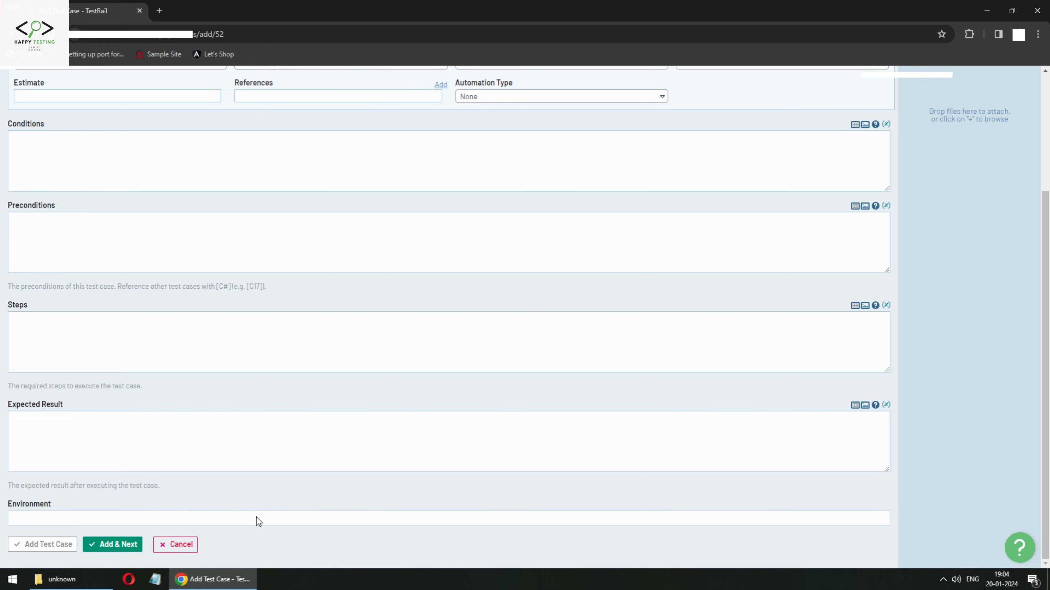
left_click(179, 520)
left_click(216, 505)
scroll(346, 487, "up", 4)
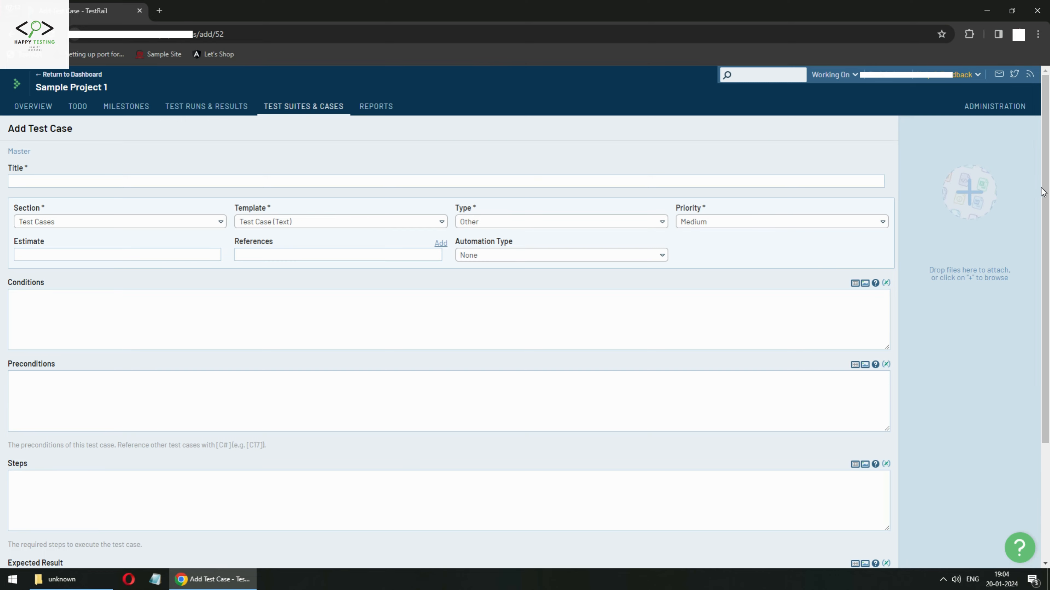
Go to the Administration area's Customizations page.
left_click(996, 112)
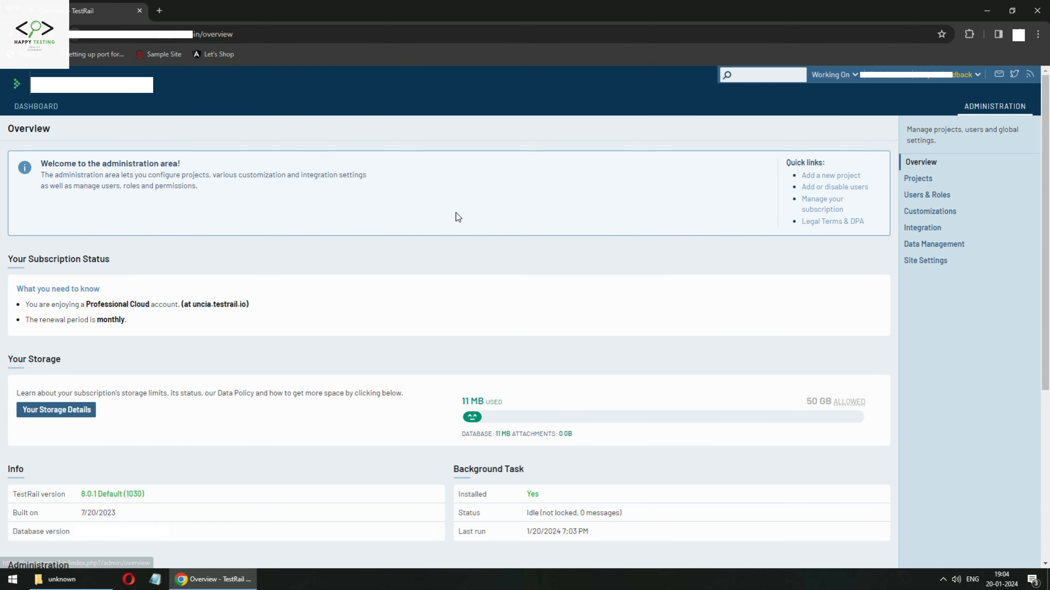
scroll(156, 458, "down", 5)
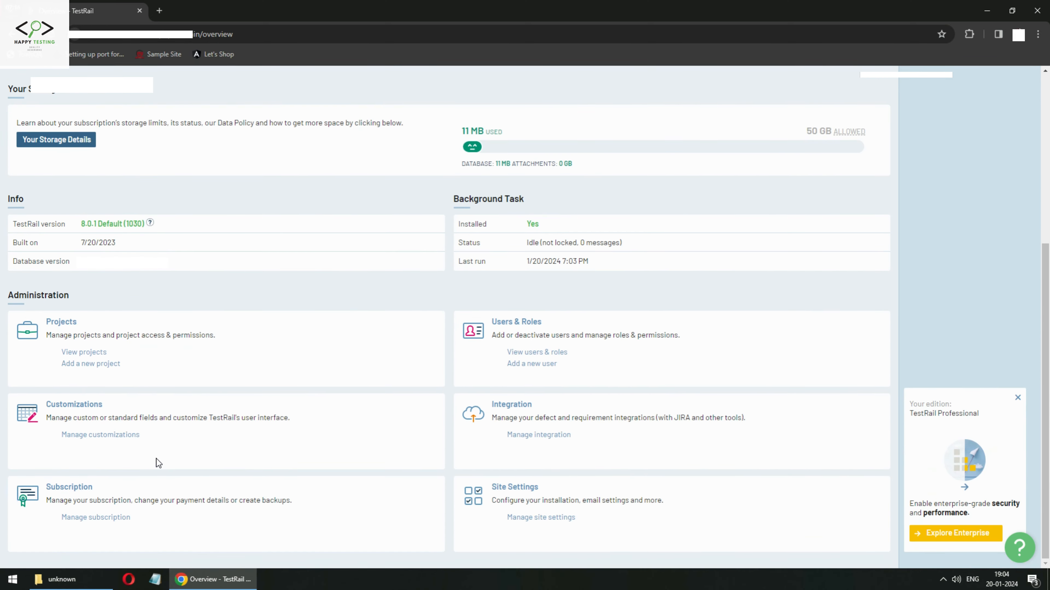
left_click(81, 408)
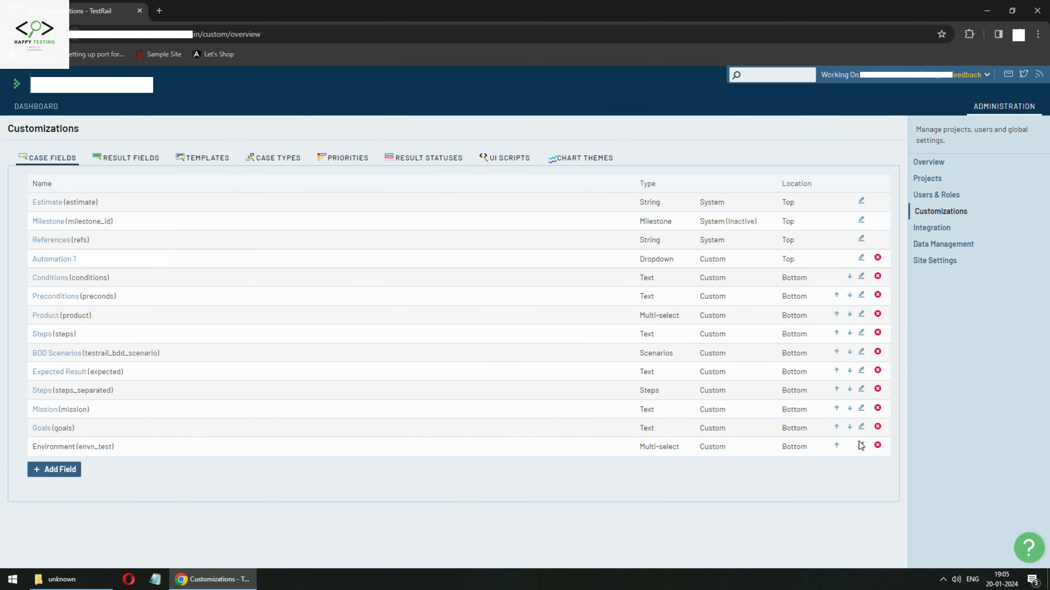
Move the Environment case field up past Goals, Mission, Steps and Preconditions to sit below Conditions.
left_click(835, 446)
left_click(837, 428)
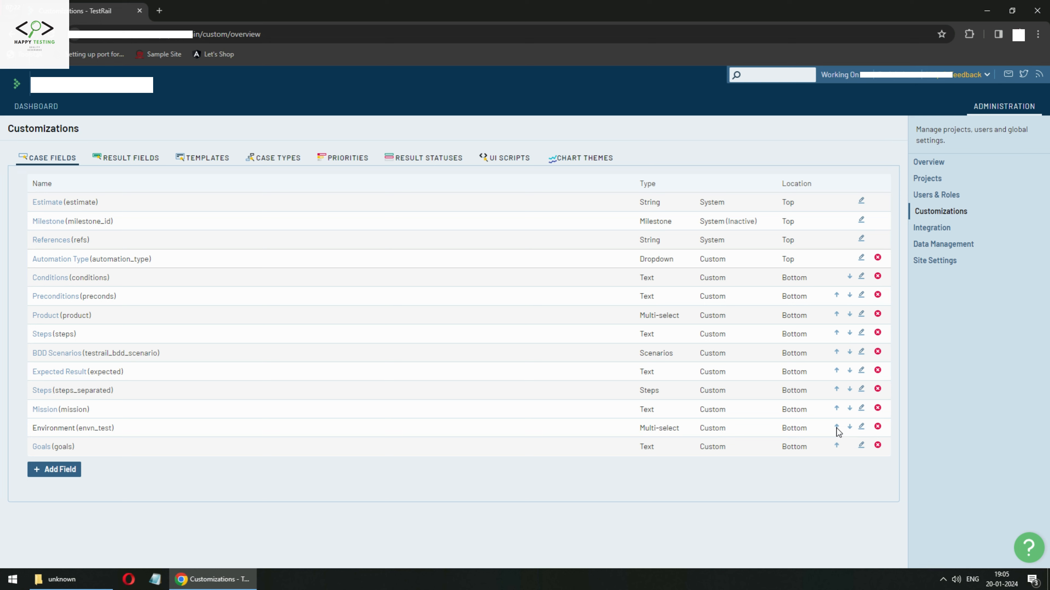
left_click(837, 408)
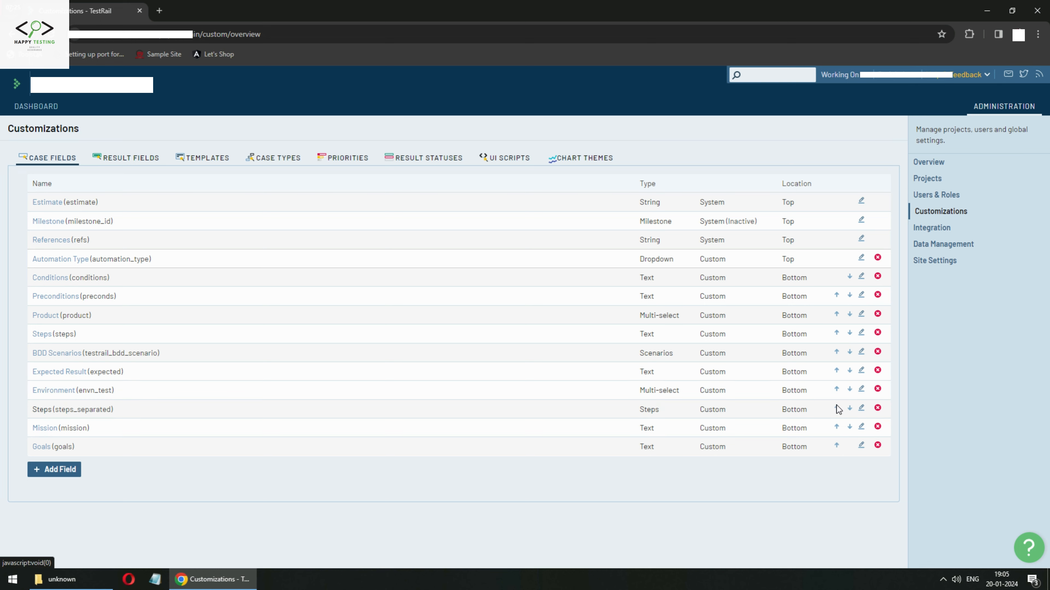
left_click(837, 391)
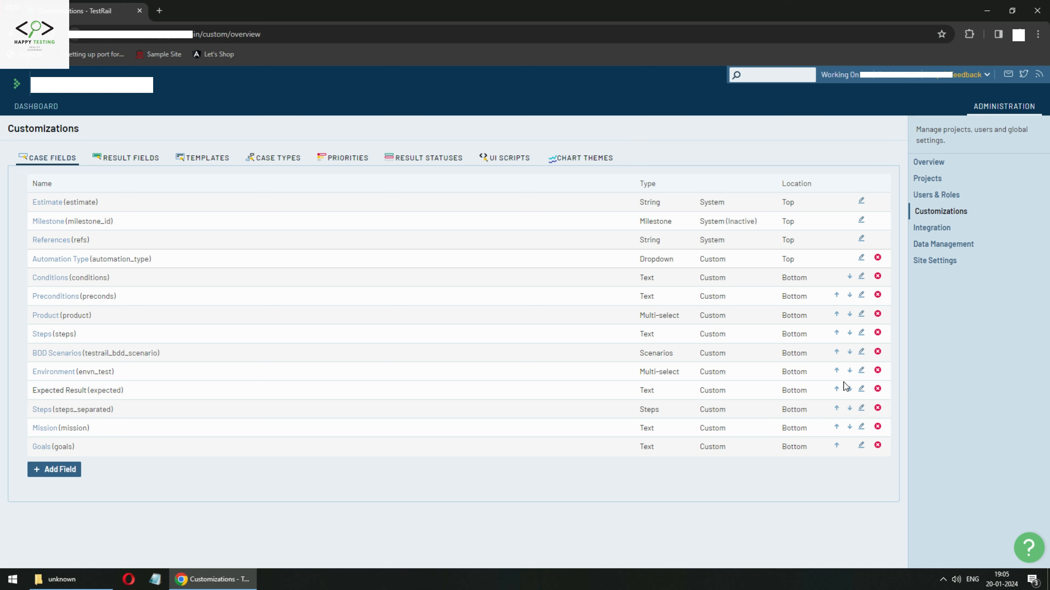
left_click(837, 371)
left_click(837, 352)
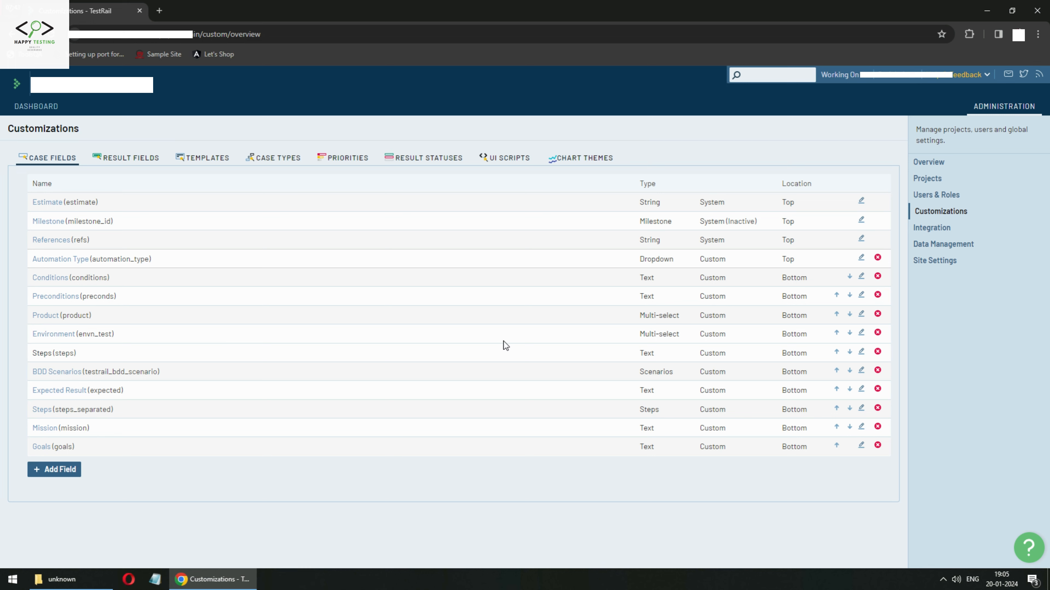
left_click(836, 334)
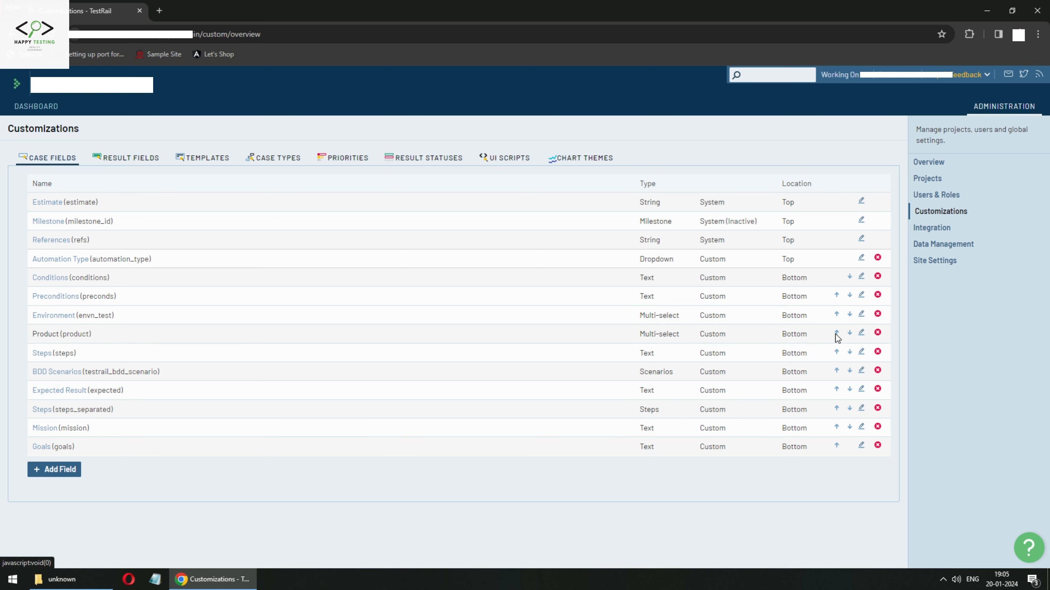
left_click(836, 333)
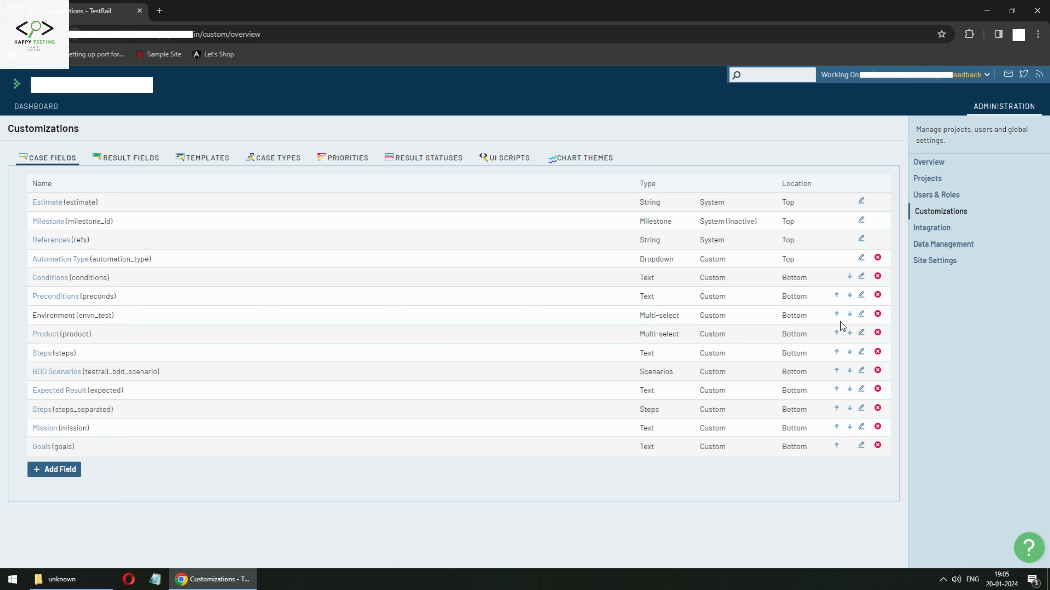
left_click(837, 333)
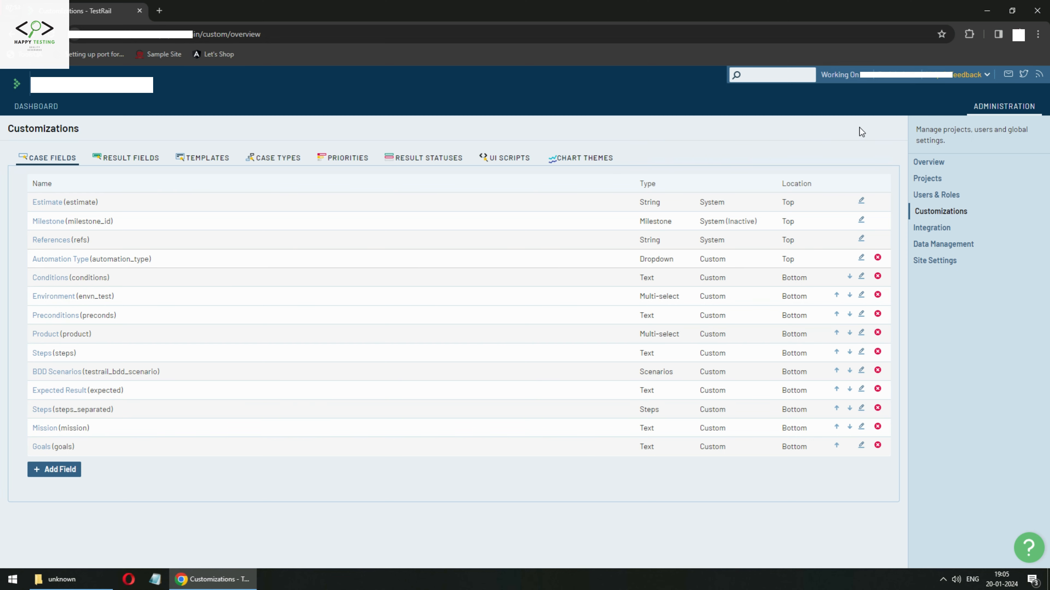
Start a new test case in Sample Project 1's Master test suite.
left_click(37, 107)
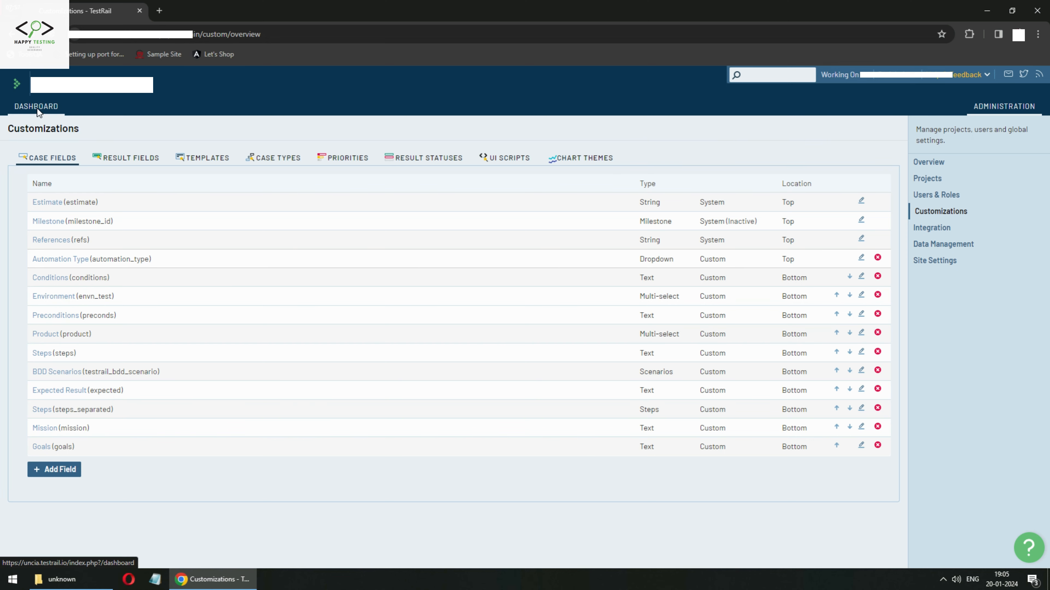
scroll(525, 314, "down", 5)
left_click(93, 410)
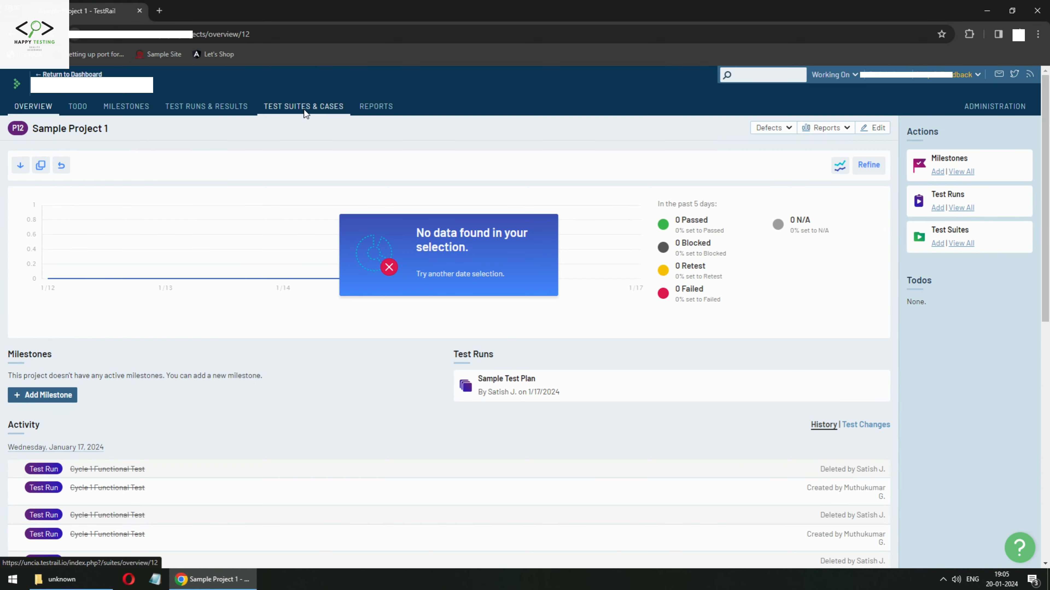
left_click(303, 108)
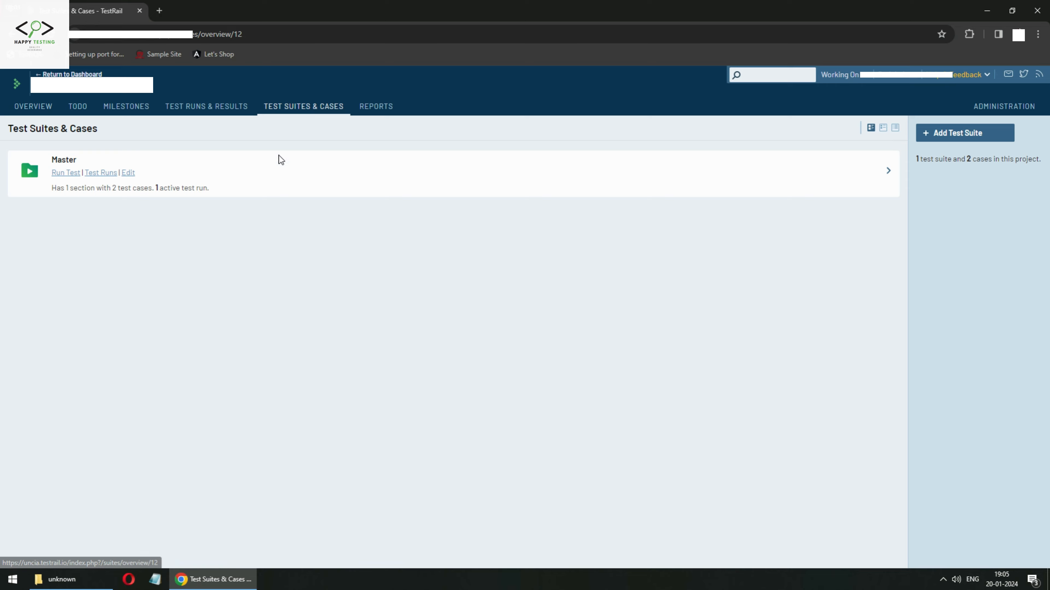
left_click(58, 162)
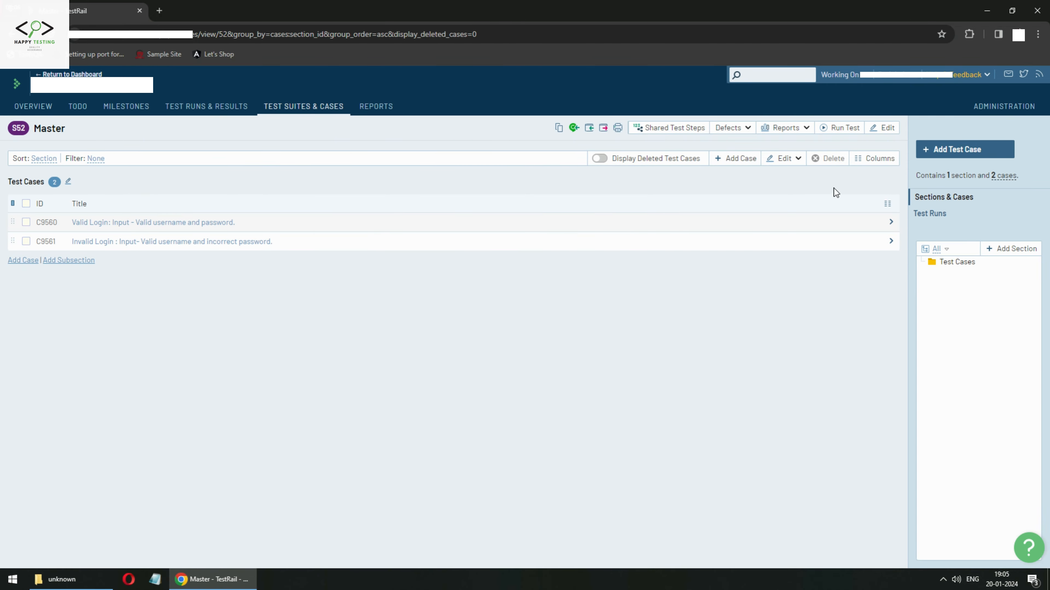
left_click(946, 152)
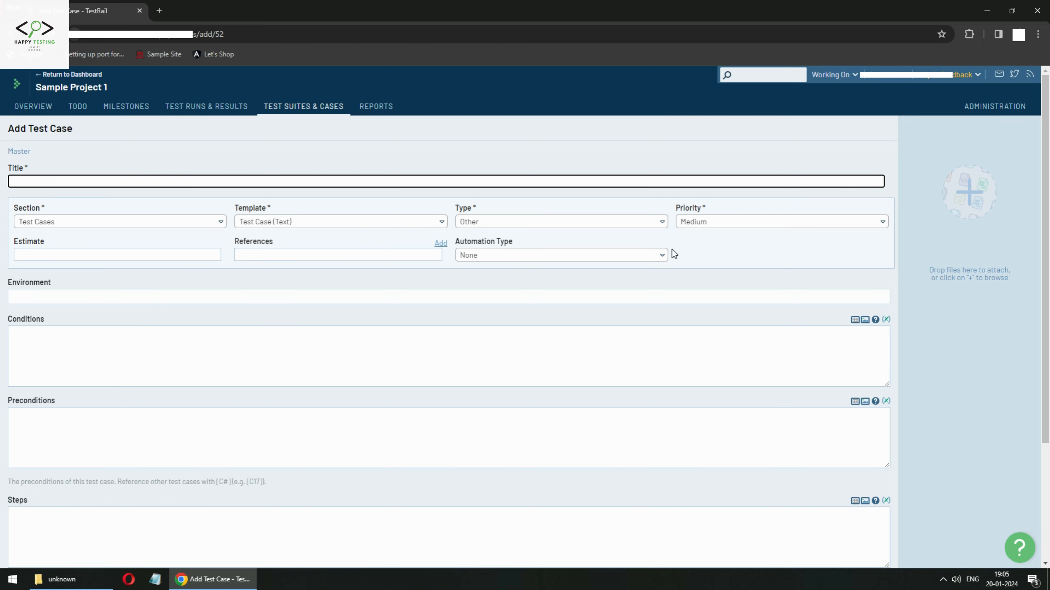
Select Windows, Android and Linux in the test case's Environment field.
left_click(119, 300)
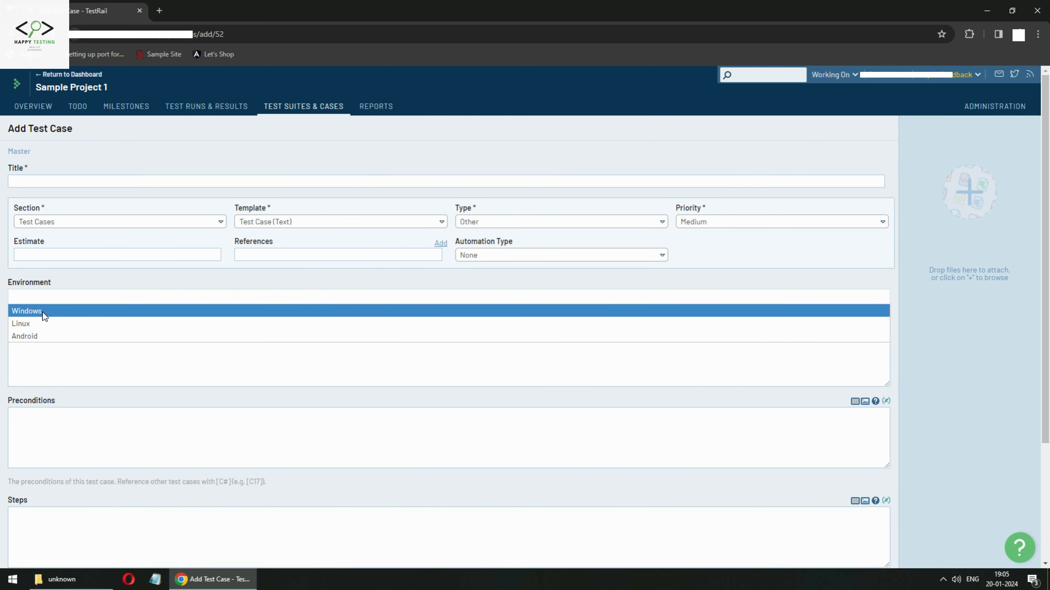
left_click(78, 311)
left_click(49, 324)
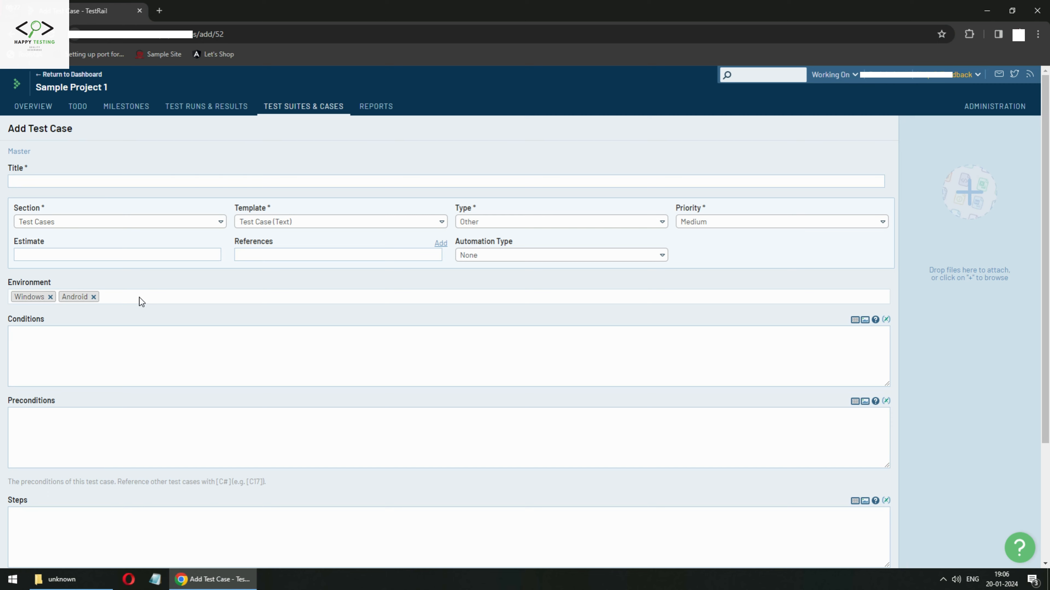
left_click(139, 297)
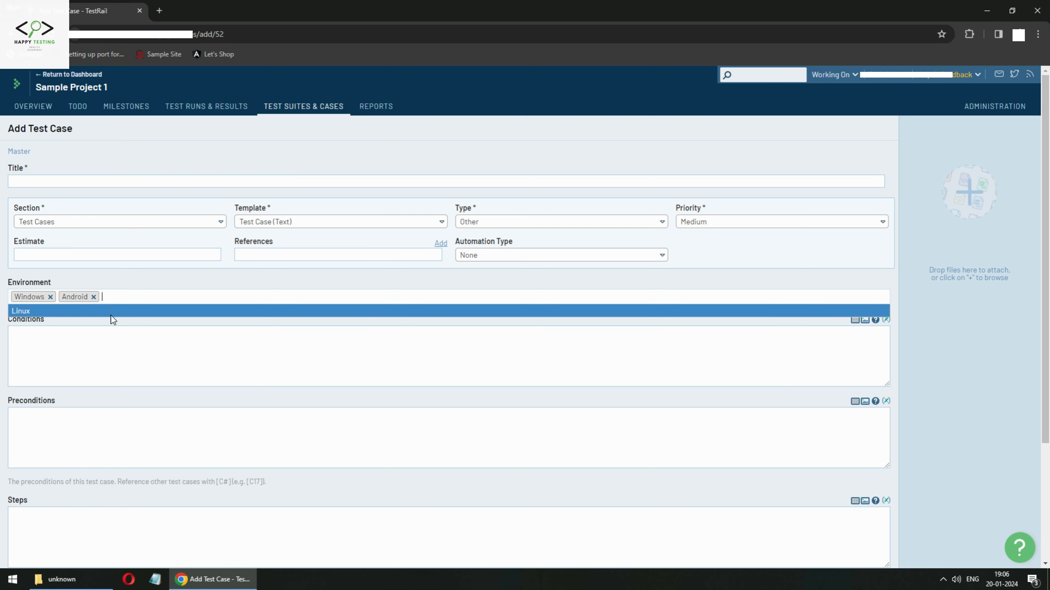
left_click(111, 317)
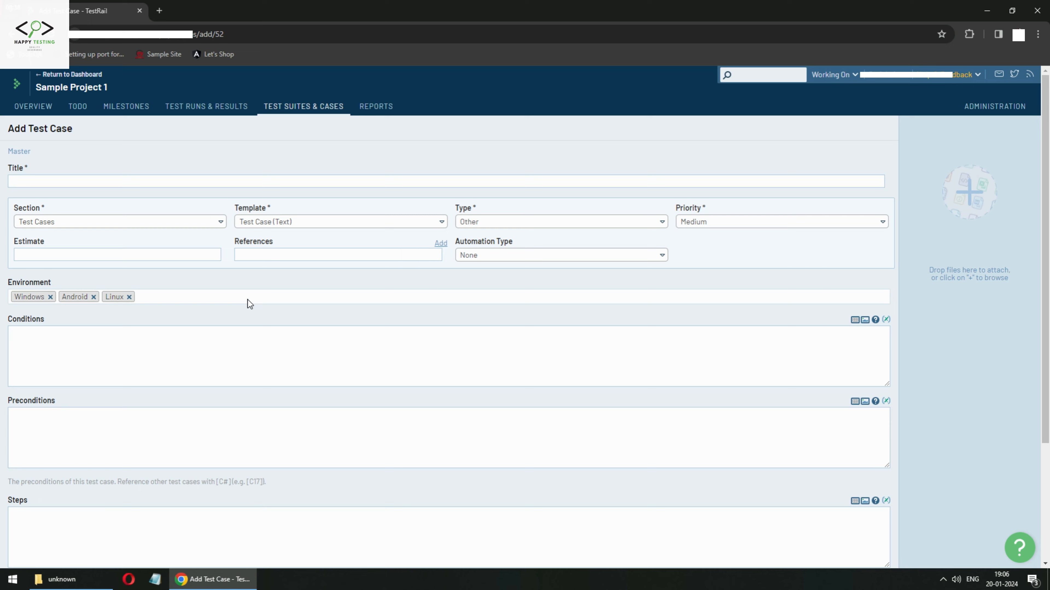
Review the Type dropdown's case types, keep Other, then leave the unsaved case for Administration.
left_click(637, 225)
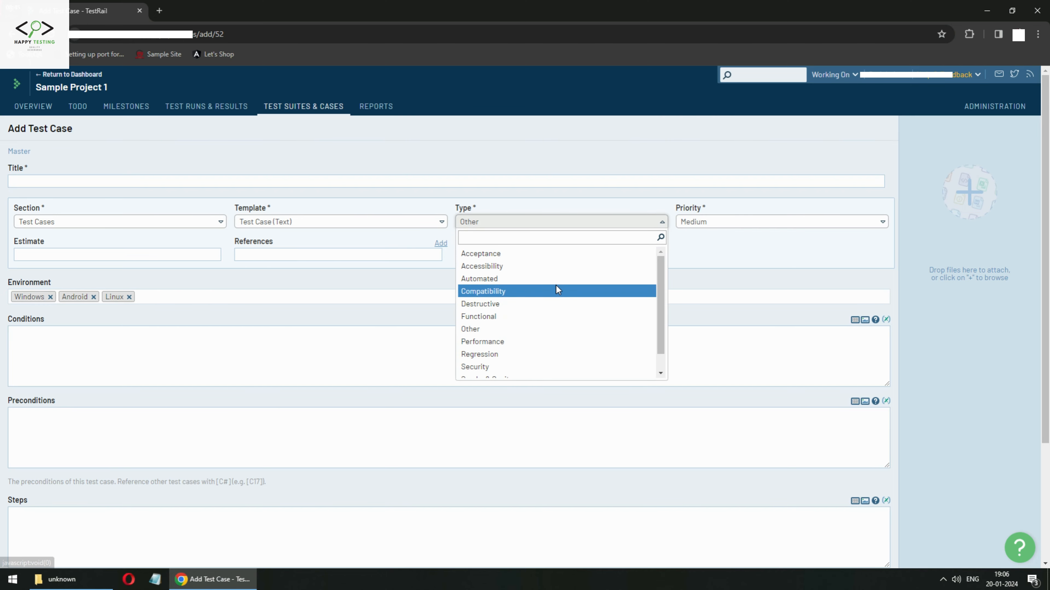
scroll(554, 331, "down", 2)
scroll(531, 306, "up", 2)
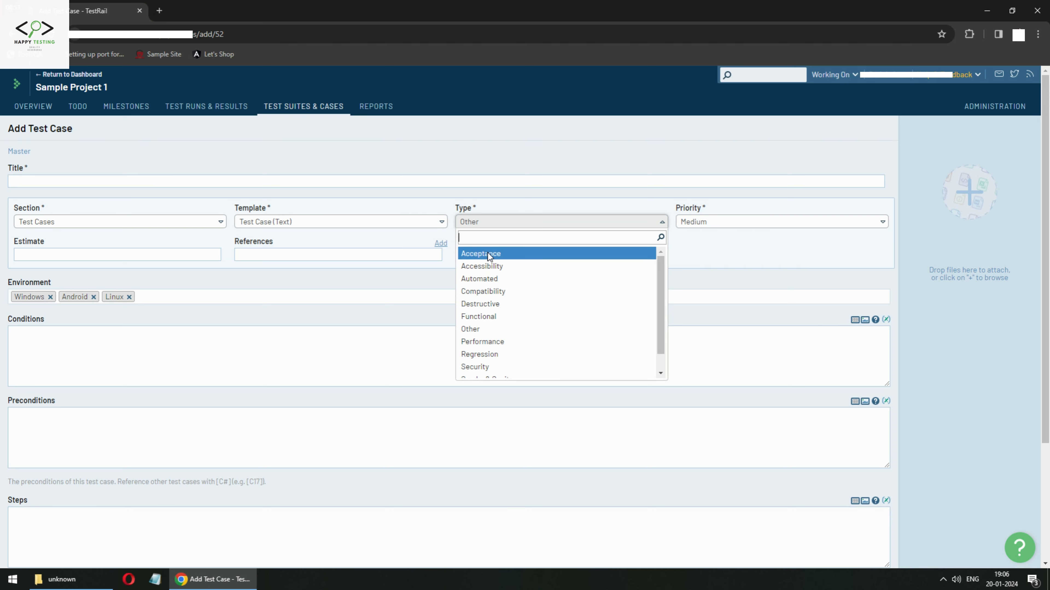
scroll(496, 302, "down", 1)
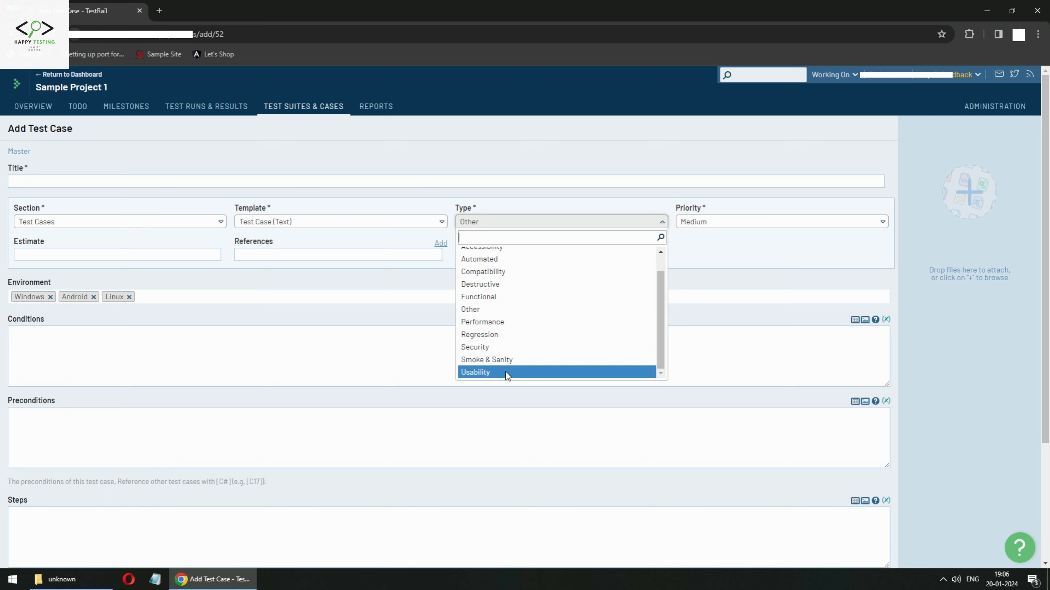
scroll(508, 350, "up", 1)
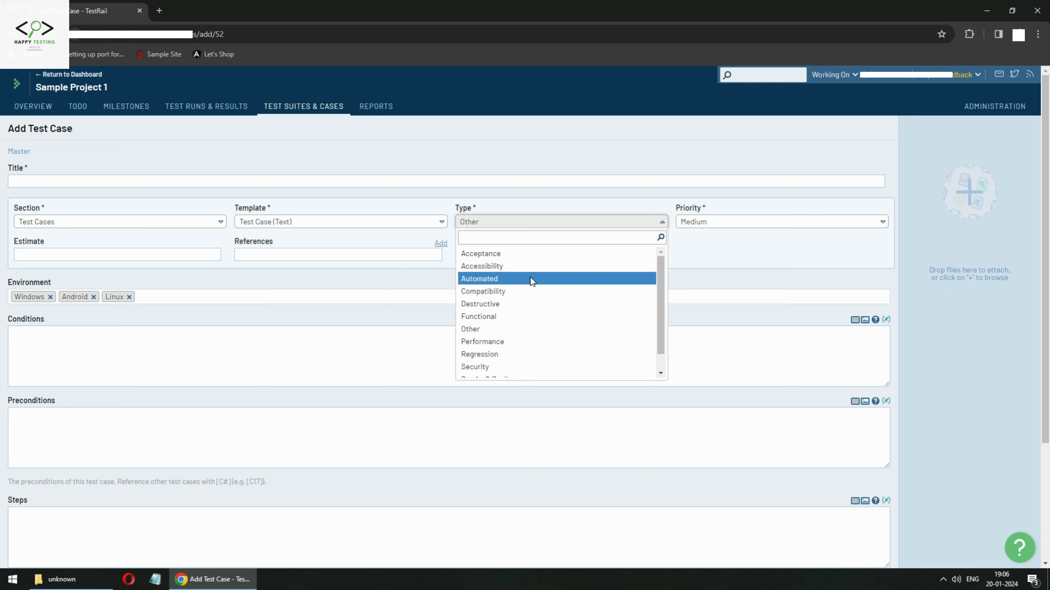
scroll(547, 308, "down", 1)
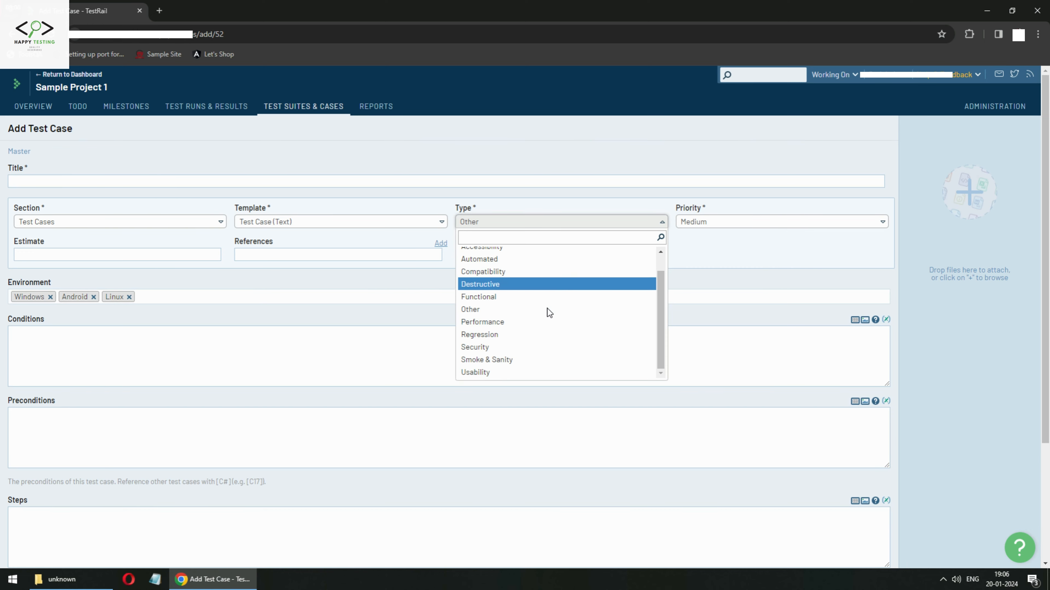
left_click(742, 245)
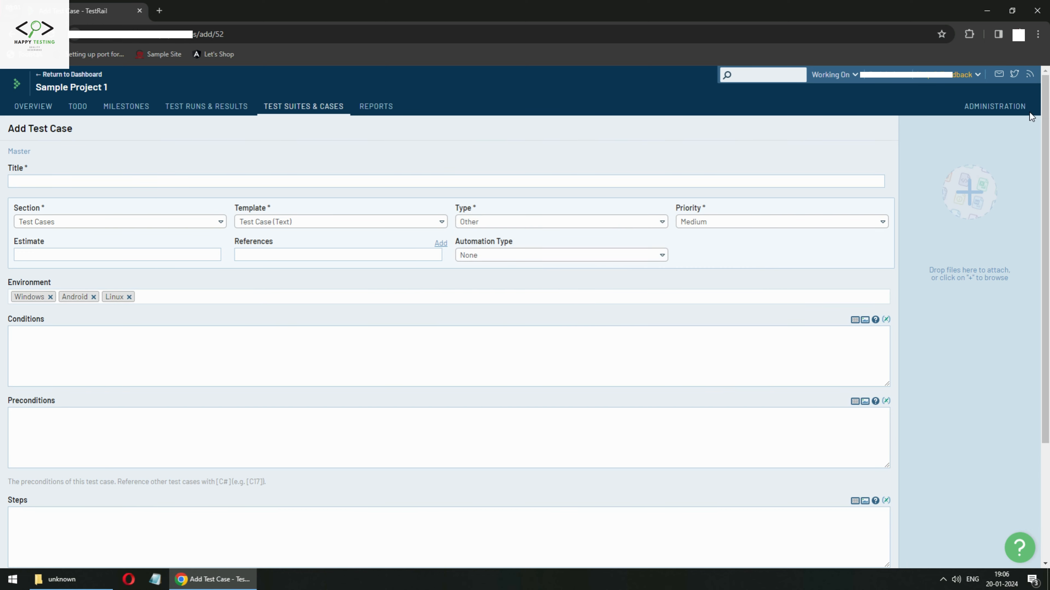
left_click(987, 108)
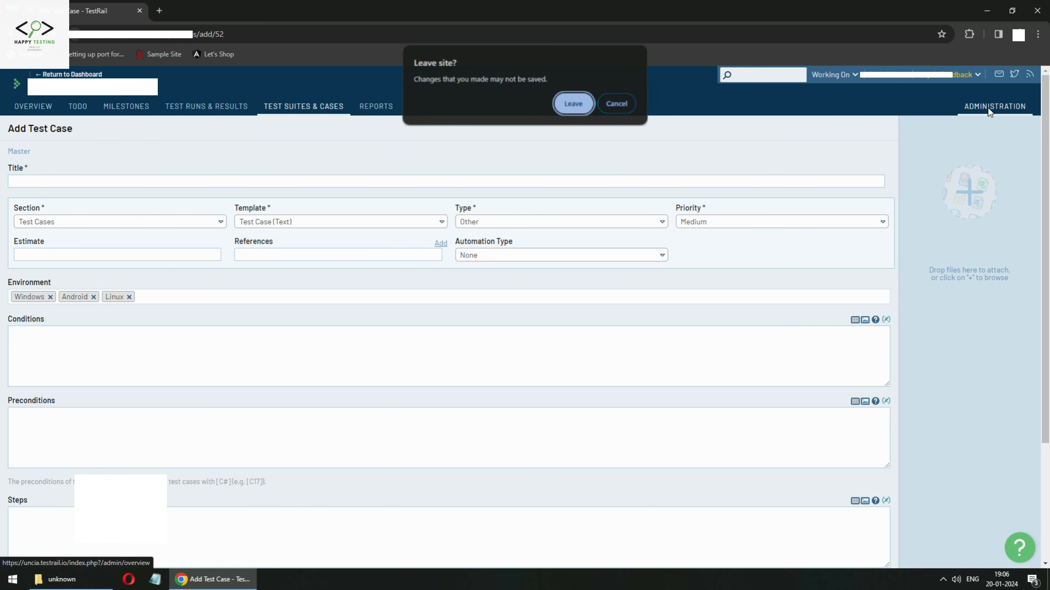
left_click(573, 105)
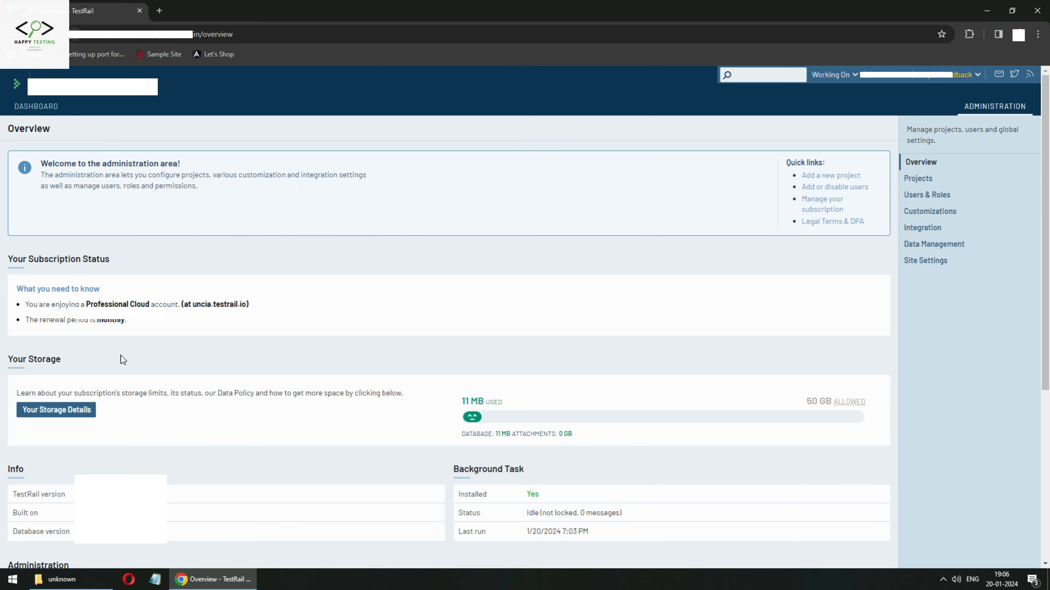
Go through Customizations' Result Fields and Templates tabs to Case Types and begin adding a type.
scroll(123, 360, "down", 5)
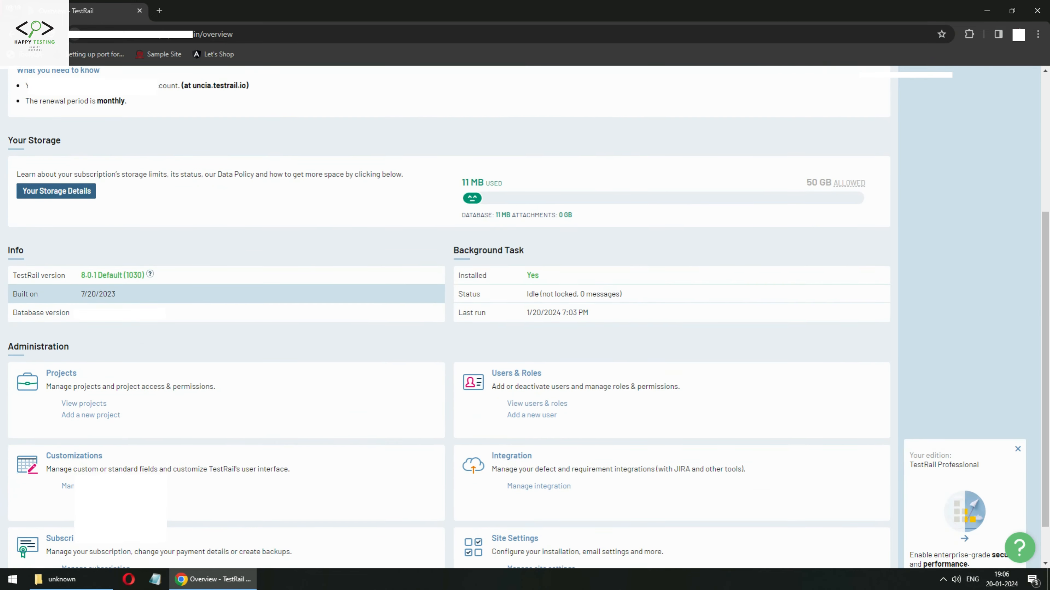
left_click(86, 456)
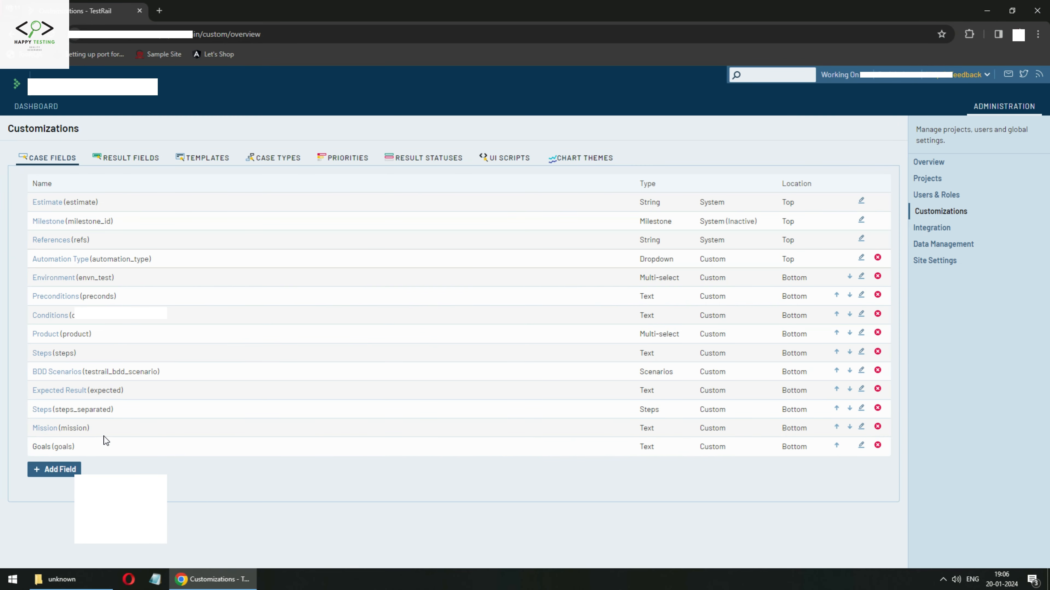
left_click(138, 160)
left_click(199, 160)
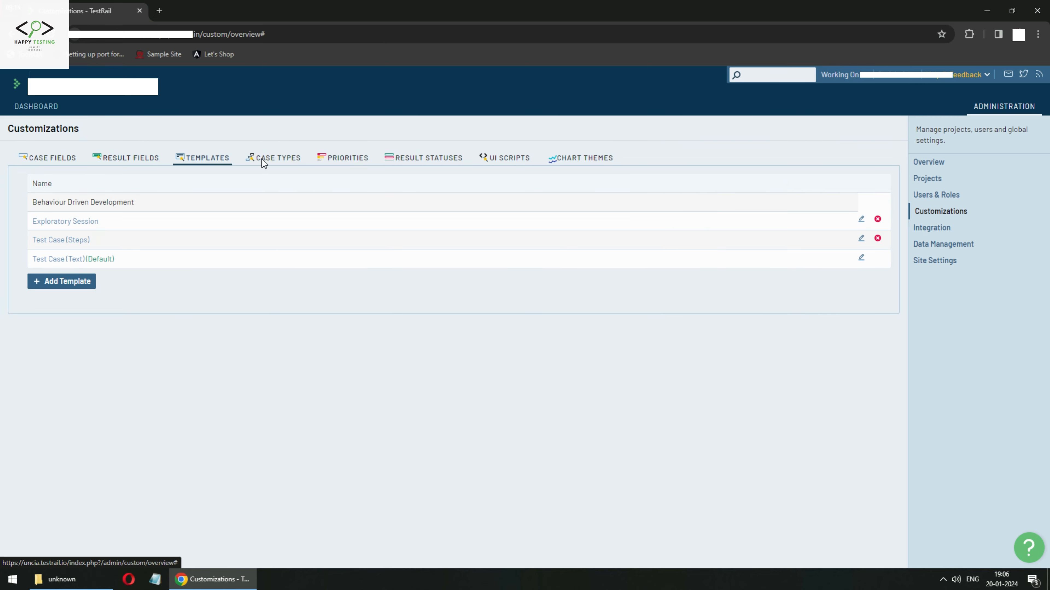
left_click(270, 160)
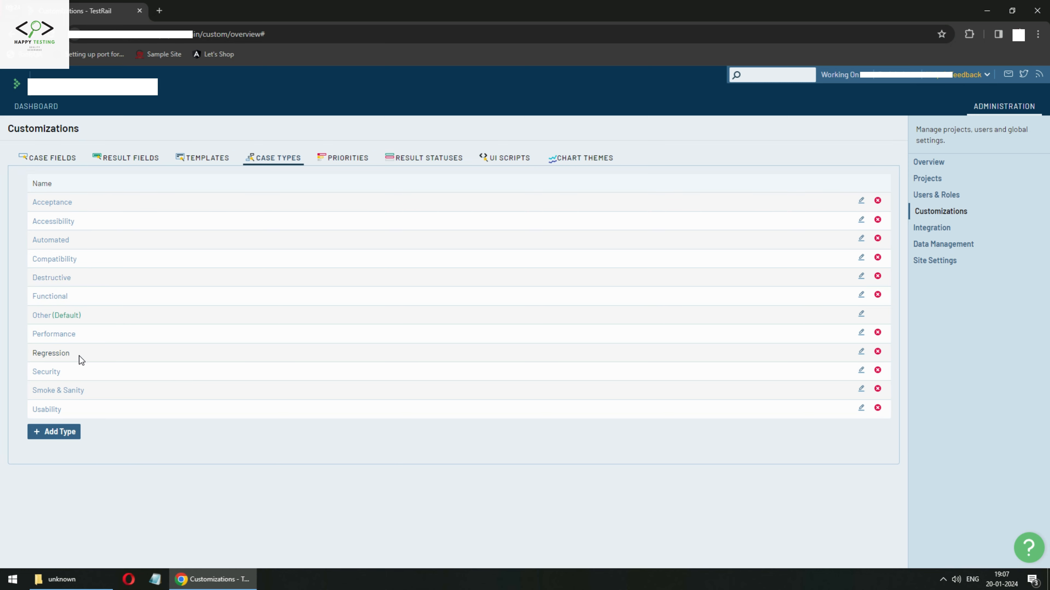
left_click(55, 430)
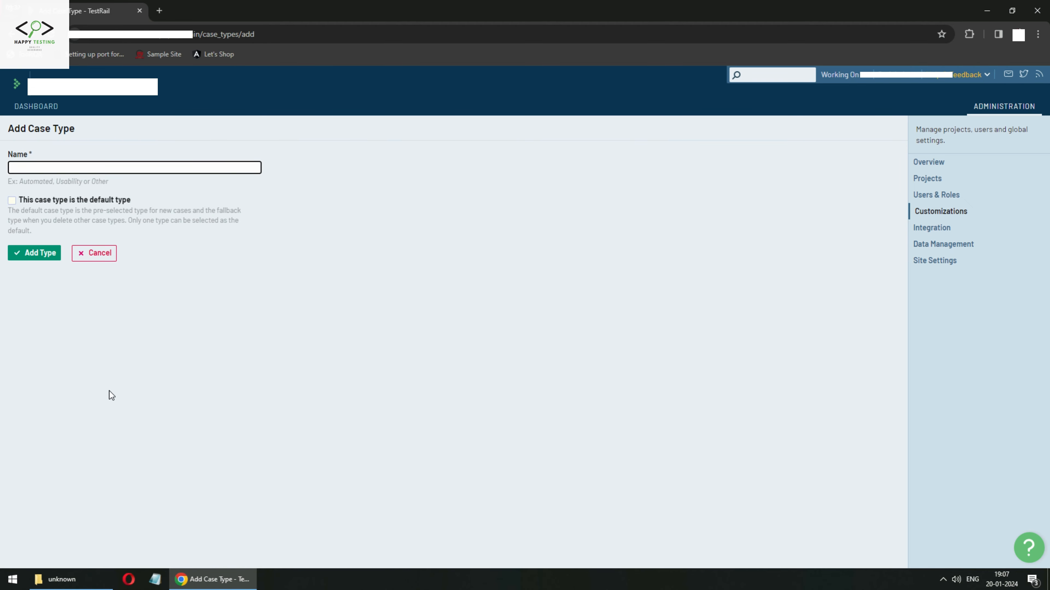
Create a new case type named 'Component'.
left_click(119, 166)
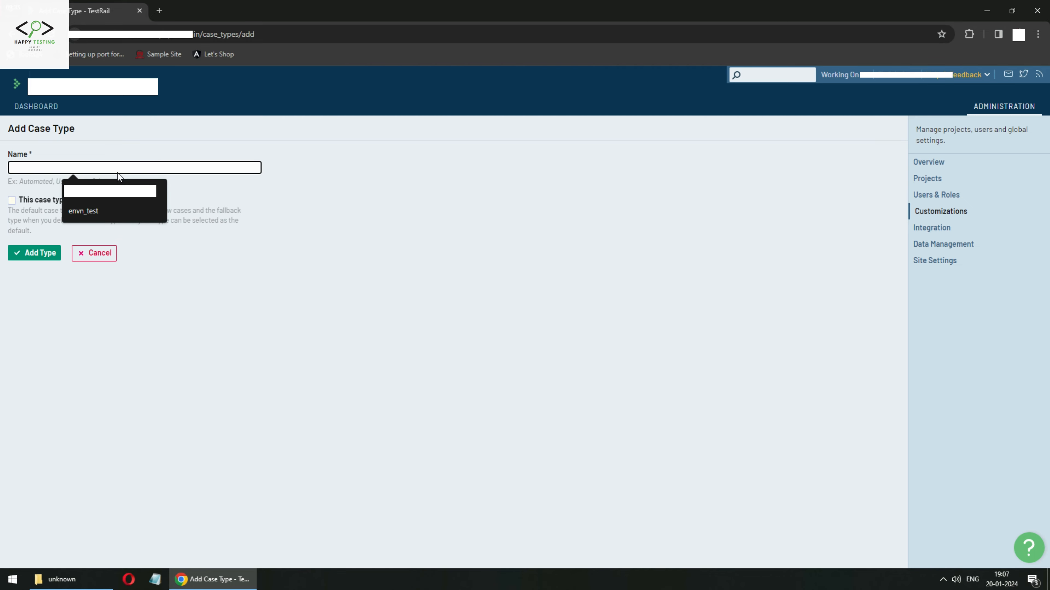
type("Co")
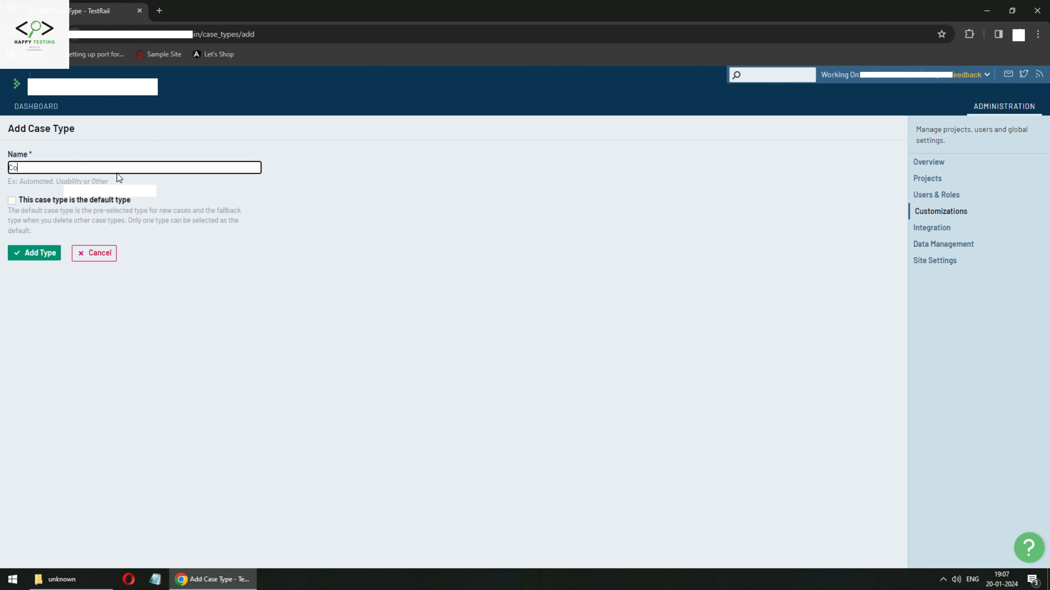
type("mponen")
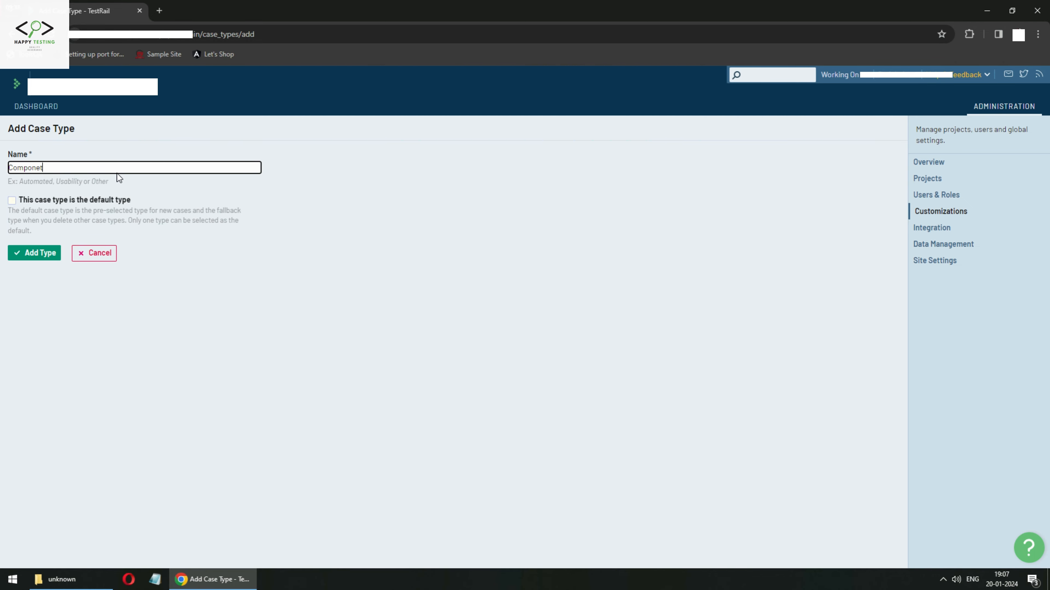
type("t")
left_click(36, 252)
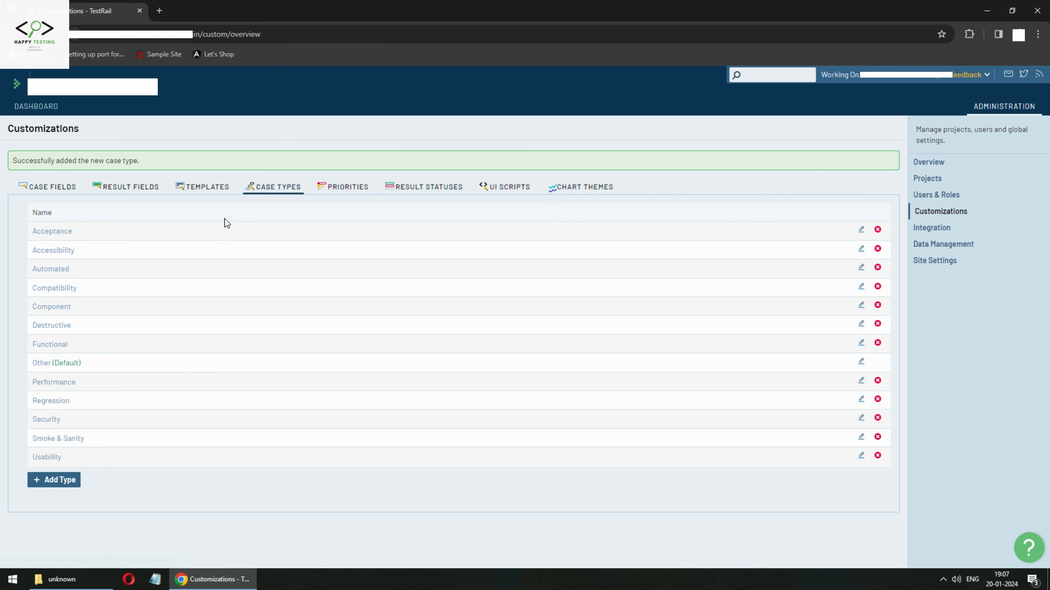
left_click(127, 188)
Step through the Customizations tabs to Priorities and begin adding a priority.
left_click(54, 188)
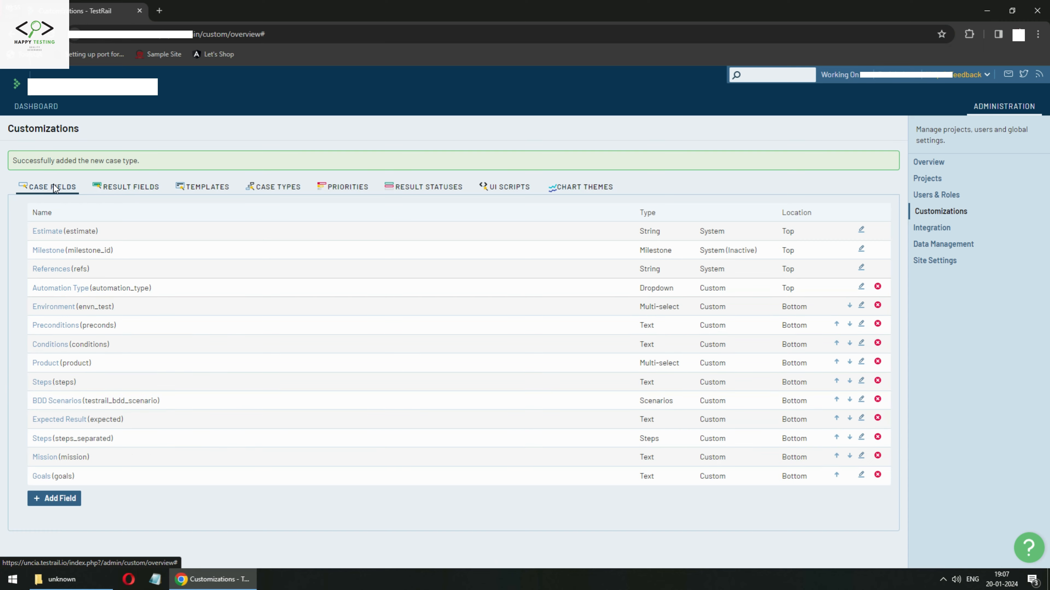
left_click(218, 191)
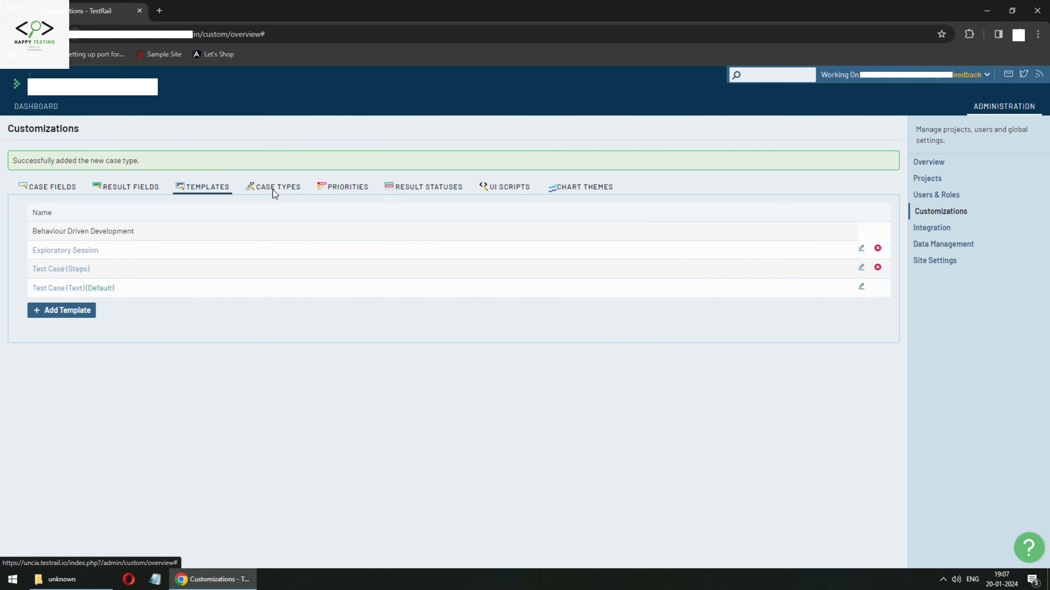
left_click(273, 191)
left_click(363, 190)
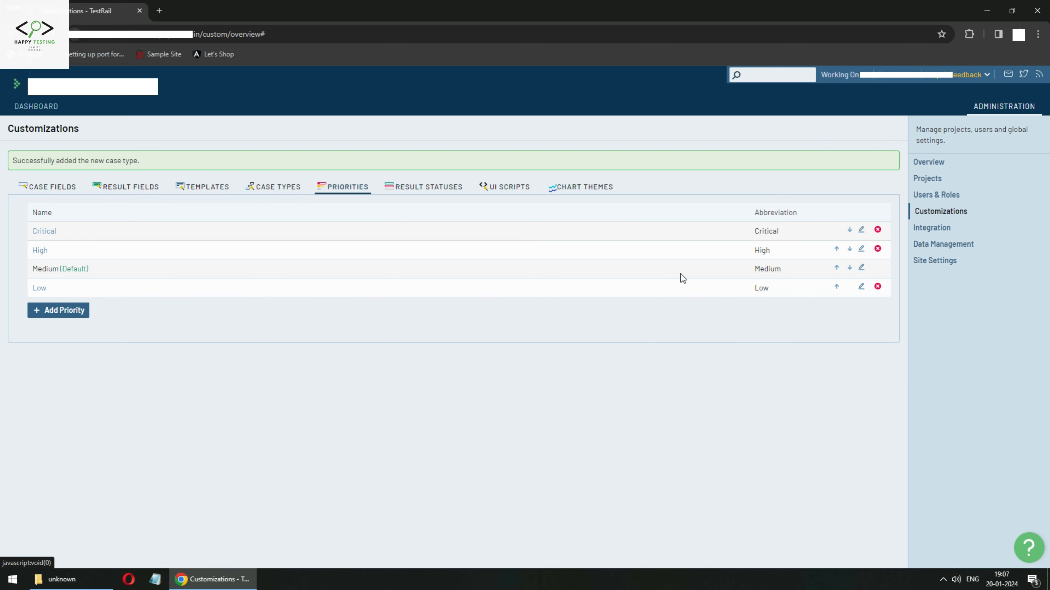
left_click(69, 312)
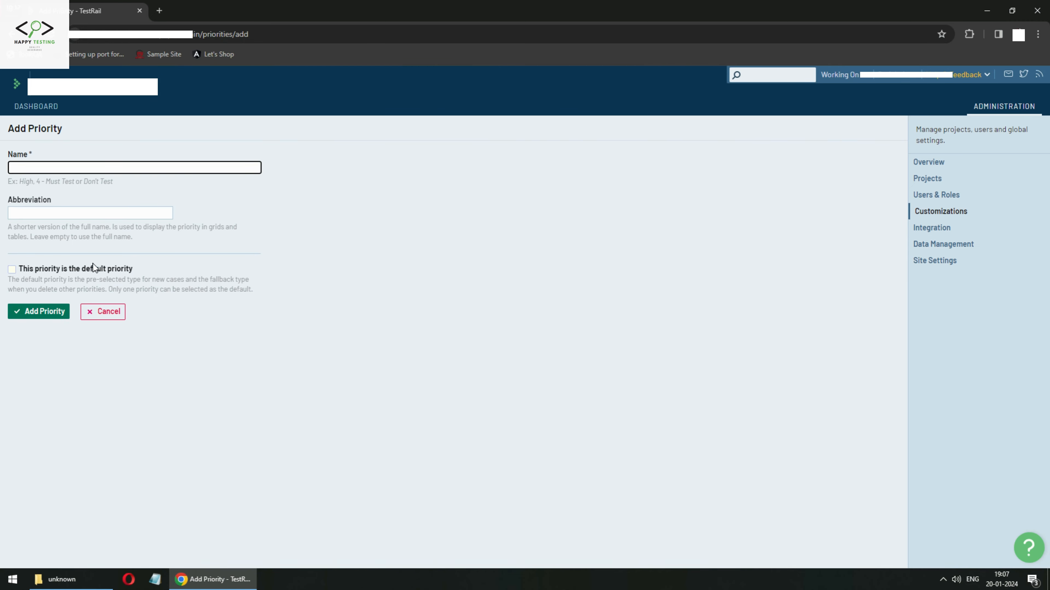
Save a 'Very Low' priority and check its edit form without changing anything.
left_click(59, 169)
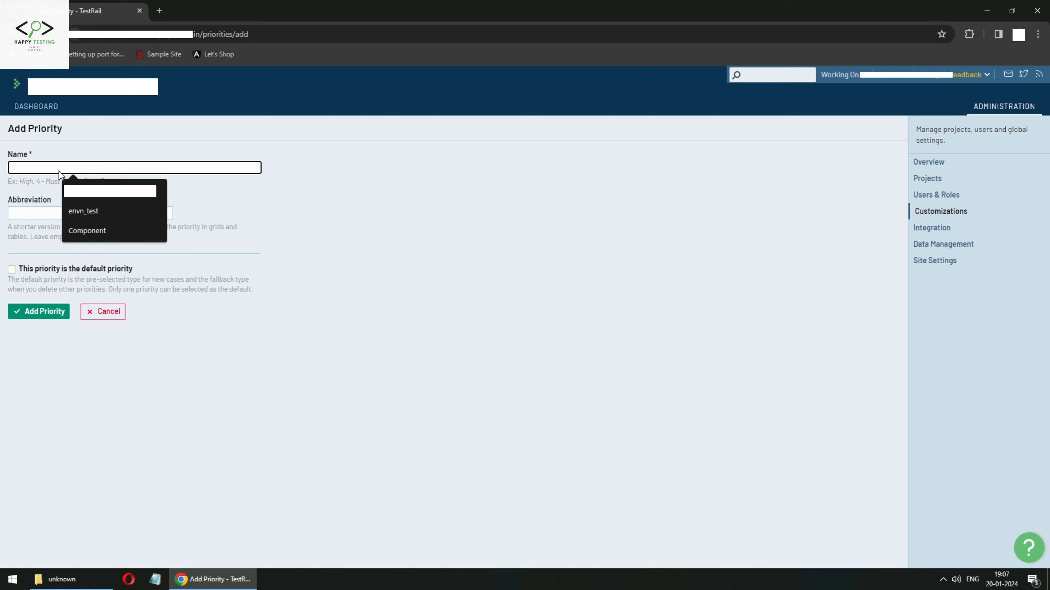
type("VERY")
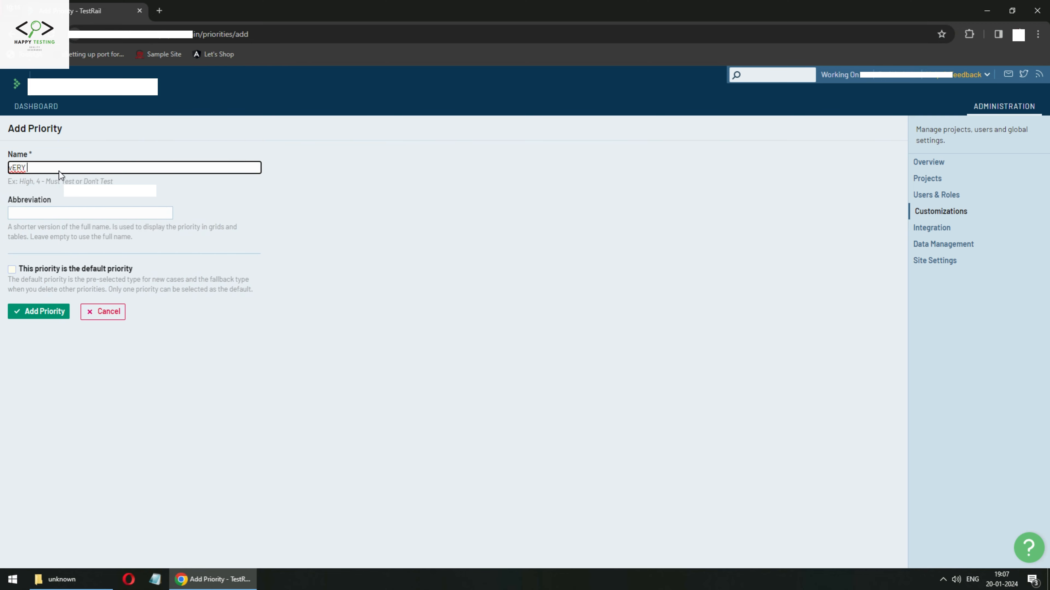
key("BackSpace")
key("BackSpace")
key("BackSpace")
key("BackSpace")
type("Very Low")
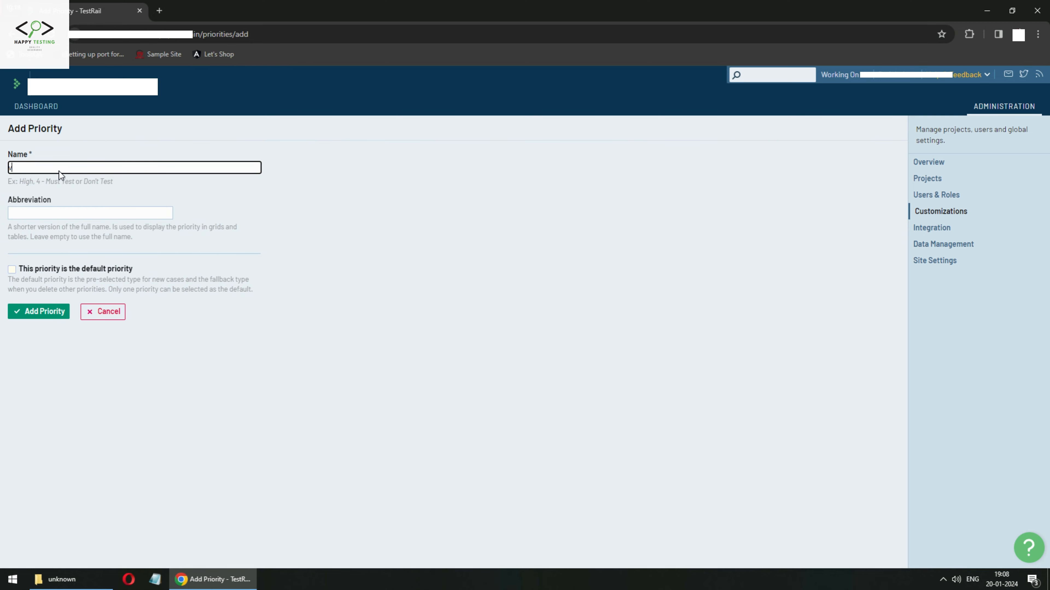
left_click(32, 313)
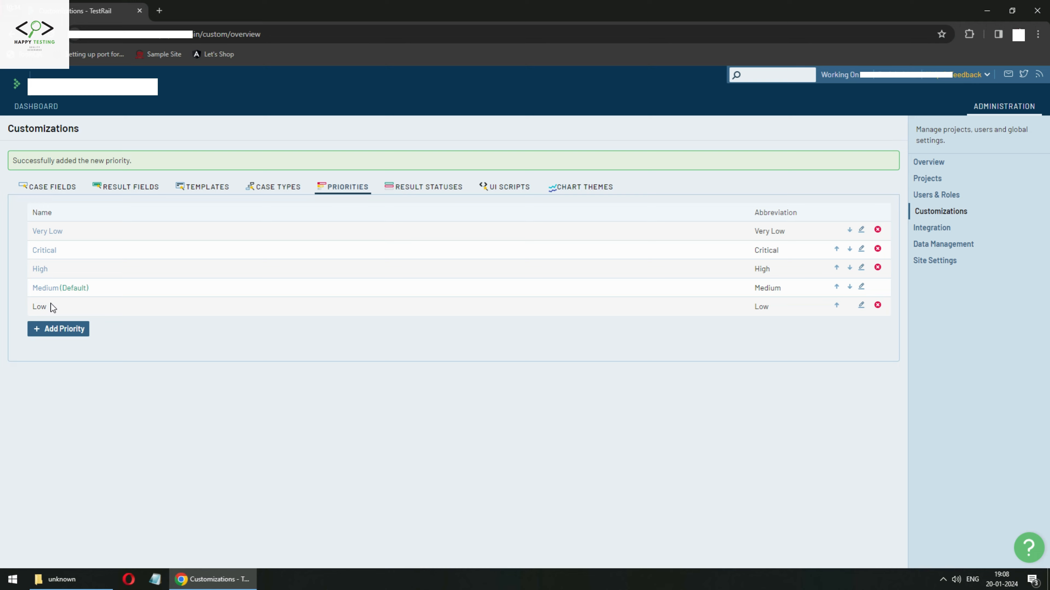
left_click(863, 231)
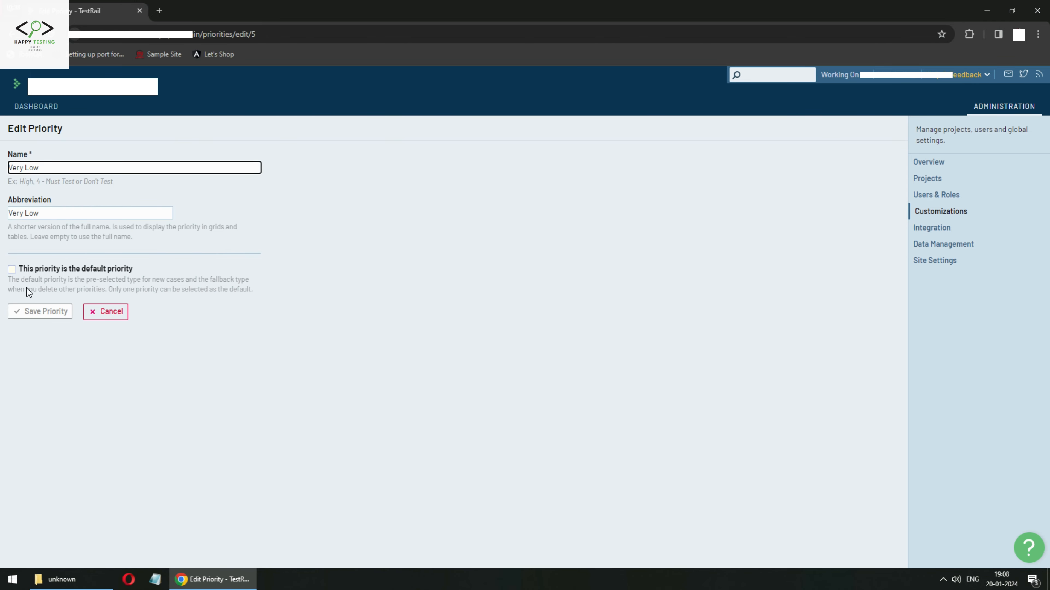
left_click(114, 312)
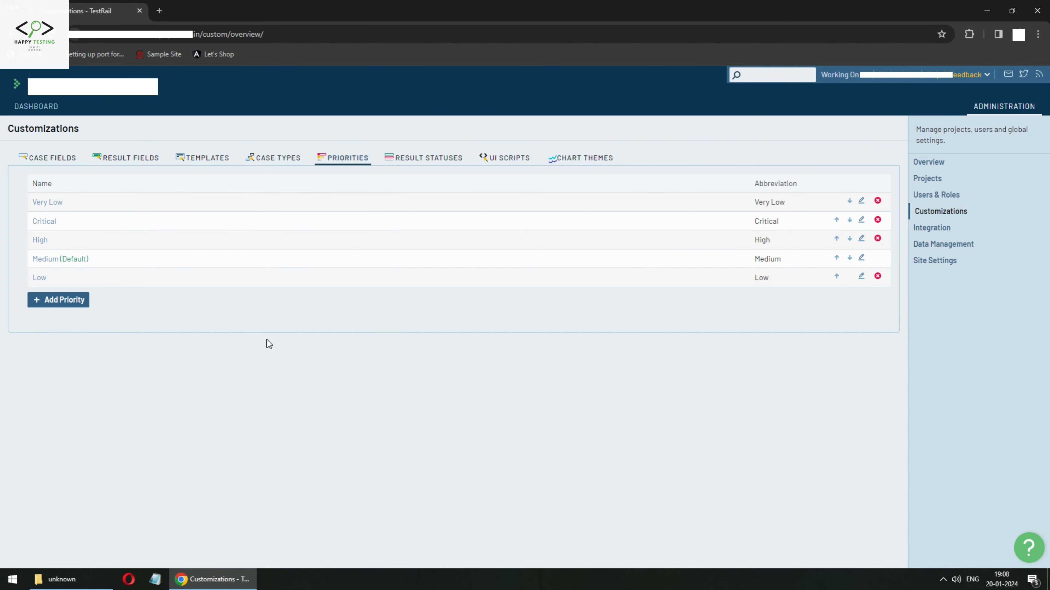
left_click(429, 158)
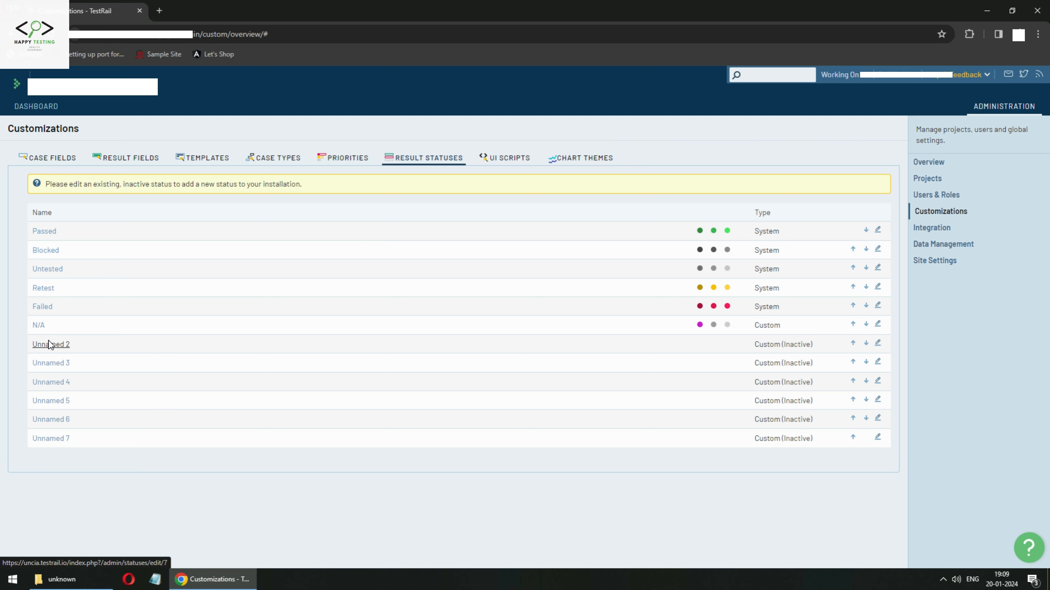
Open the inactive Unnamed 2 result status for editing.
left_click(878, 344)
Relabel the Unnamed 2 result status as 'InProgress' and save it.
triple_click(22, 171)
key("BackSpace")
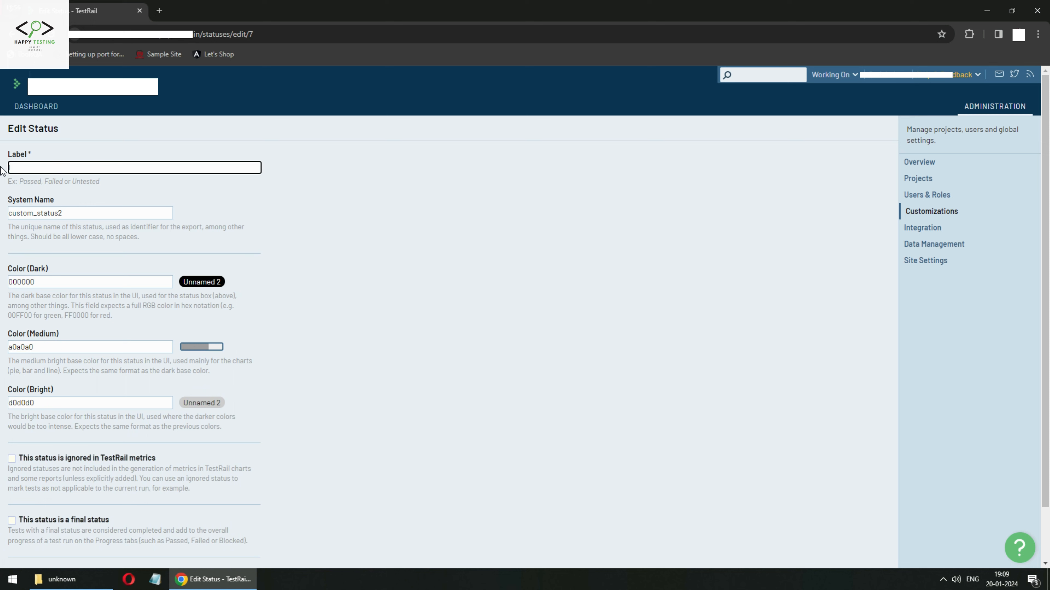
type("InProgress")
scroll(41, 244, "down", 2)
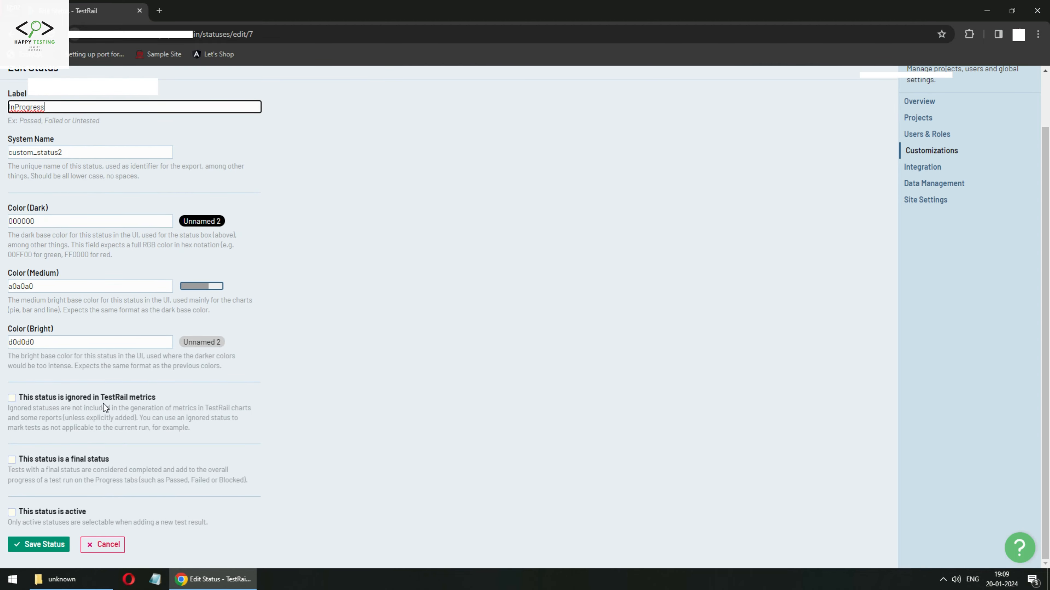
left_click(45, 544)
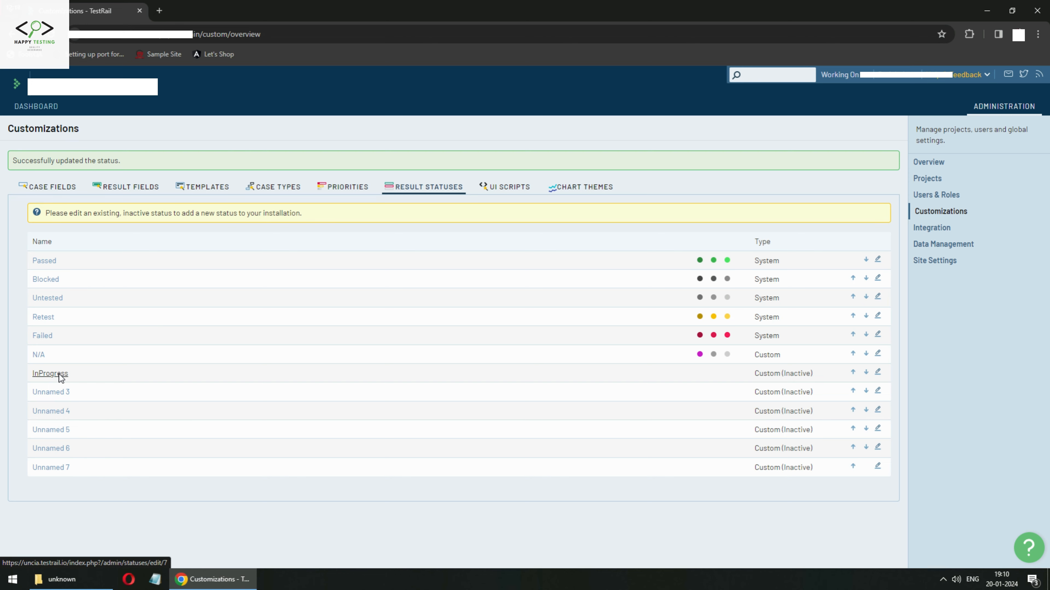
left_click(279, 189)
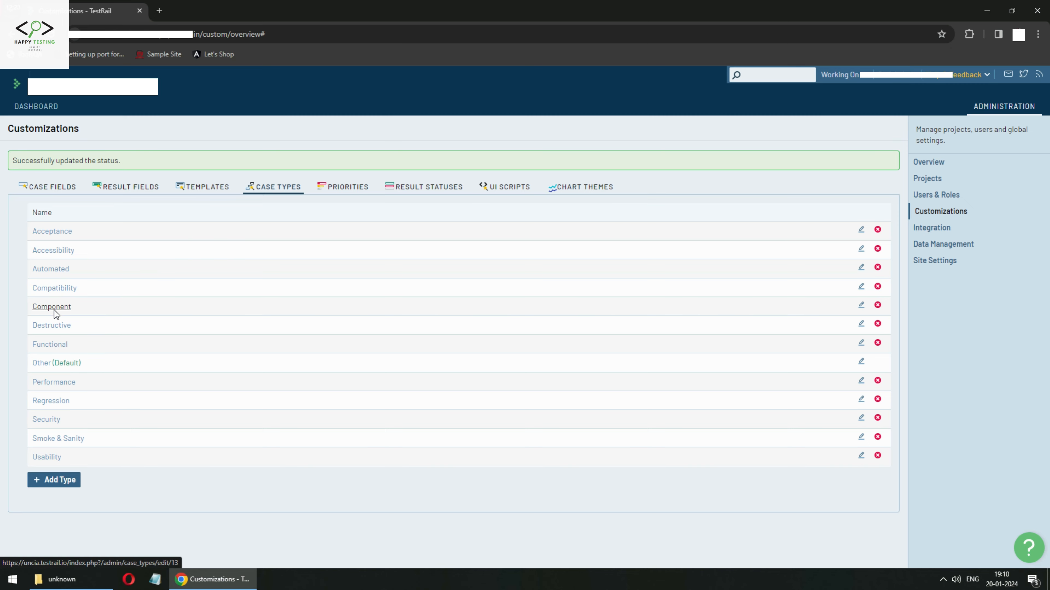
Browse the Case Fields, Result Fields, Templates, Case Types and Priorities tabs, then return to the dashboard.
left_click(70, 190)
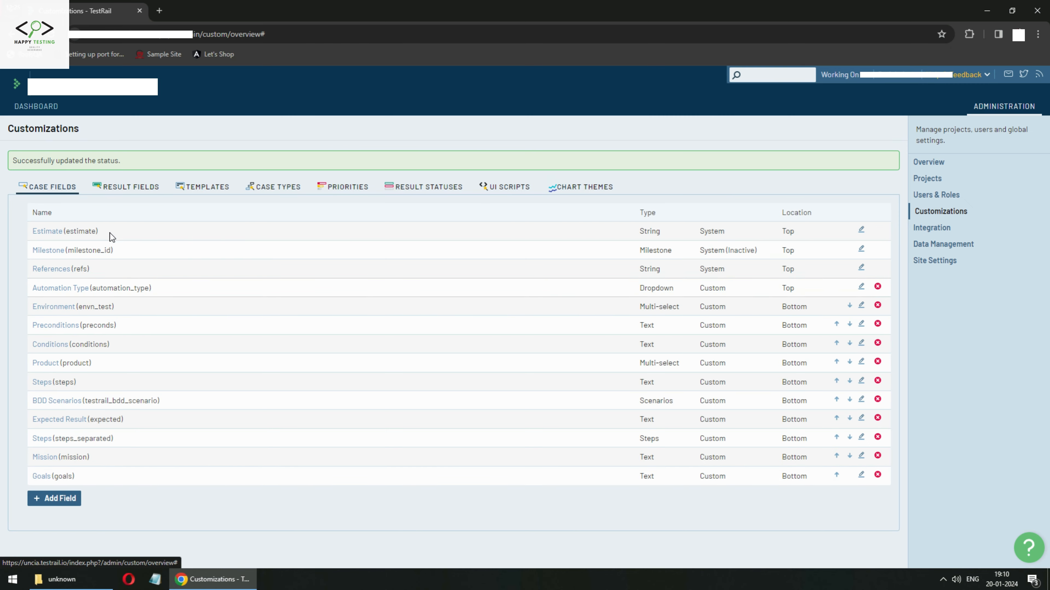
left_click(151, 189)
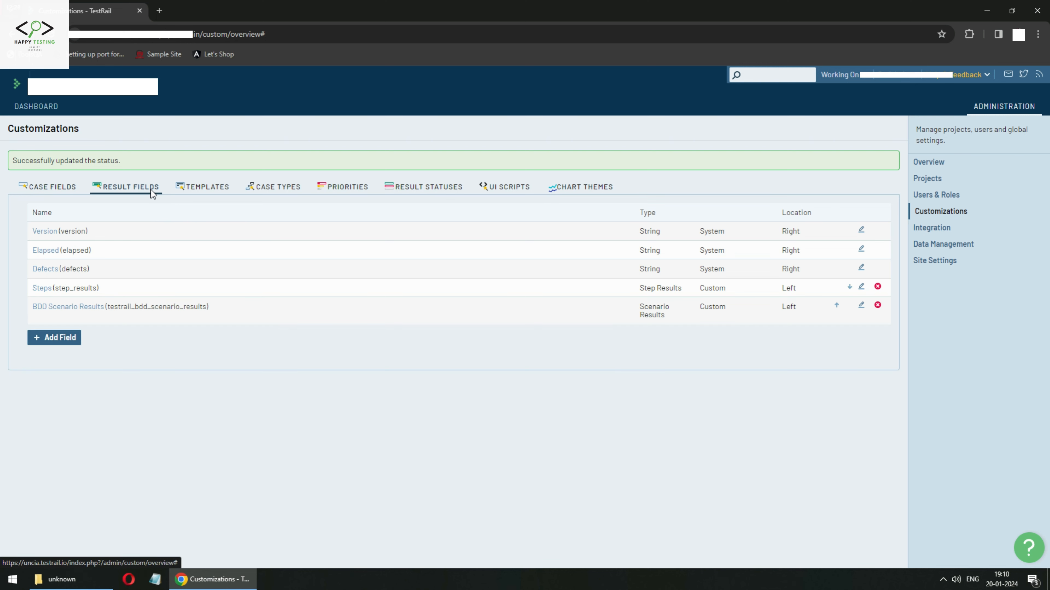
left_click(66, 182)
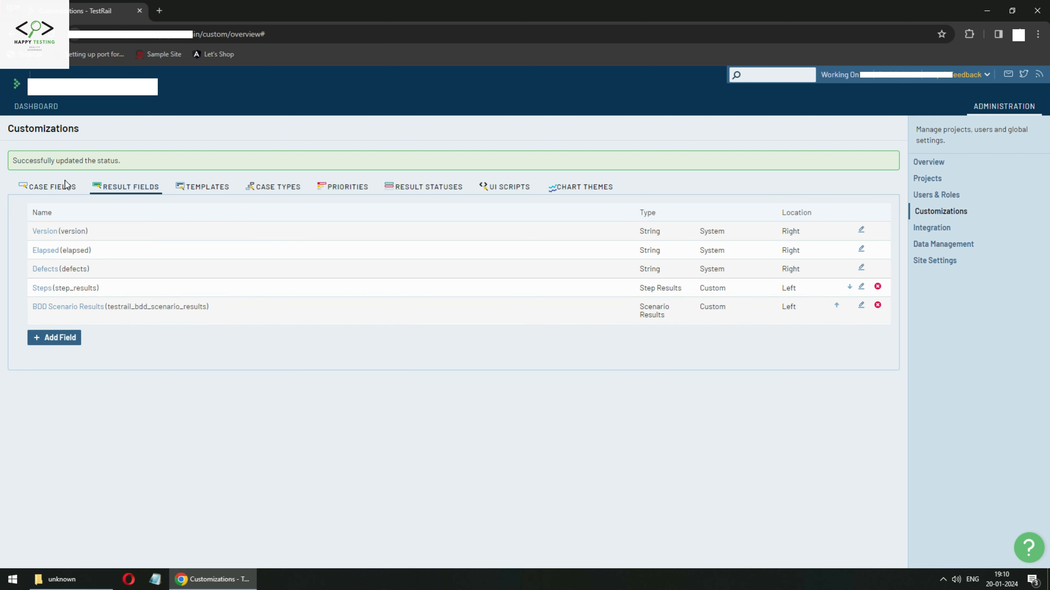
left_click(221, 187)
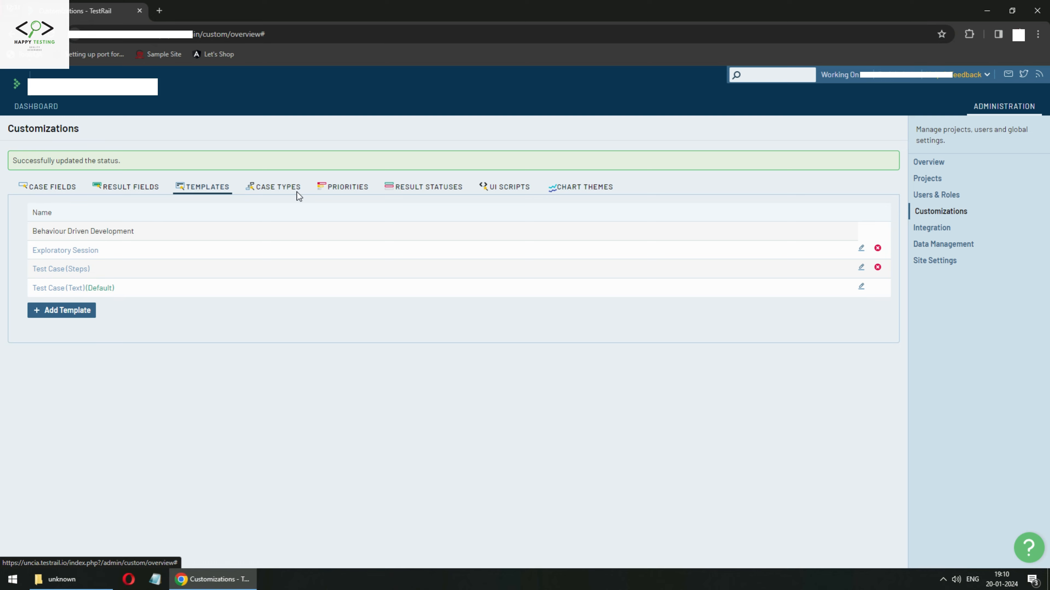
left_click(292, 188)
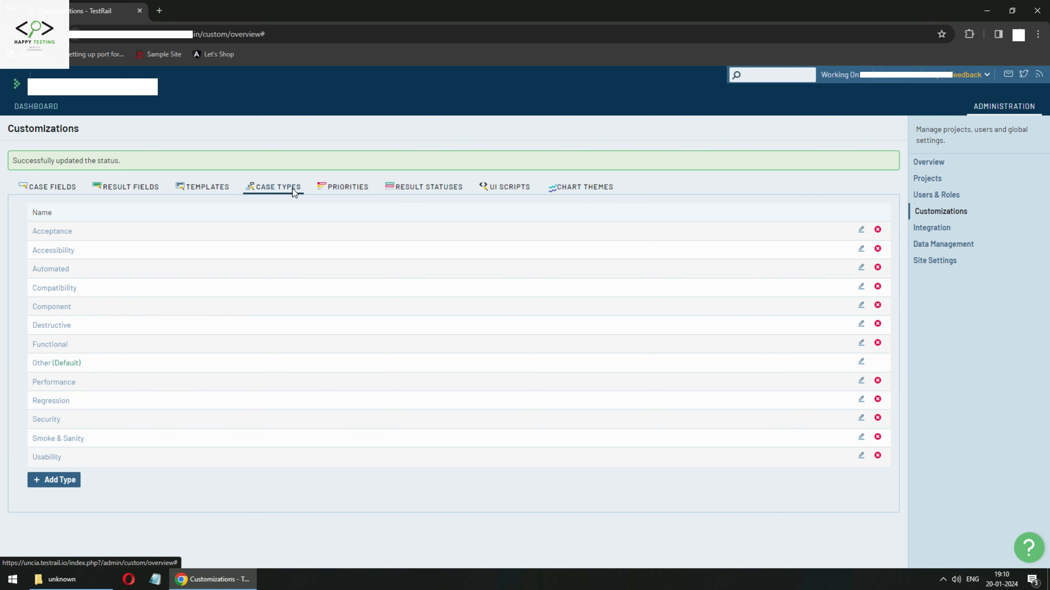
left_click(349, 188)
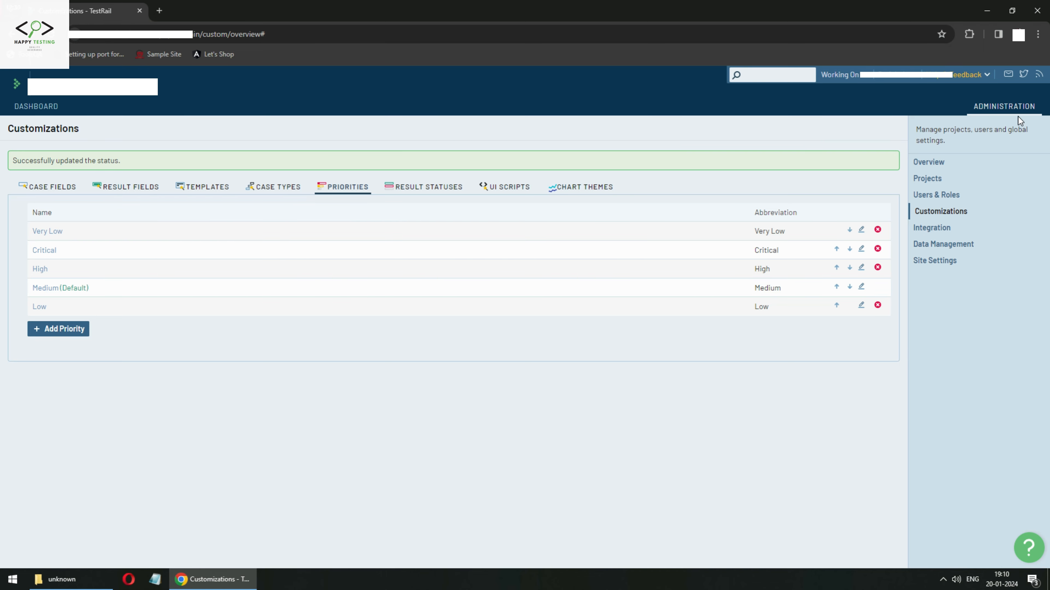
left_click(19, 109)
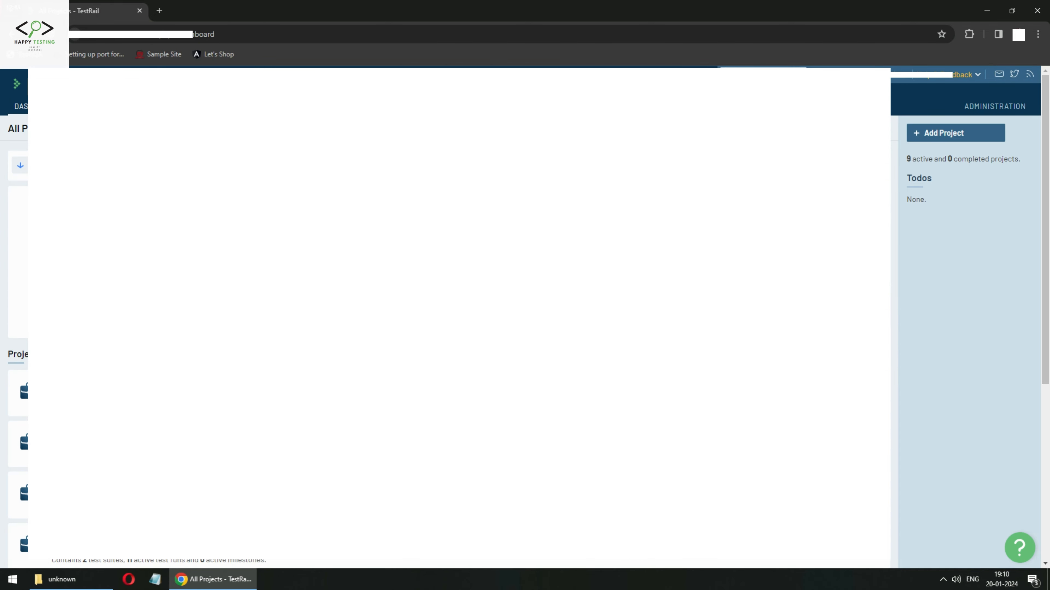
Browse the SCF - Chola project's Transaction BRD page, Cycle 1 Functional Test 1.0 run, and test suites.
scroll(454, 315, "down", 4)
left_click(62, 368)
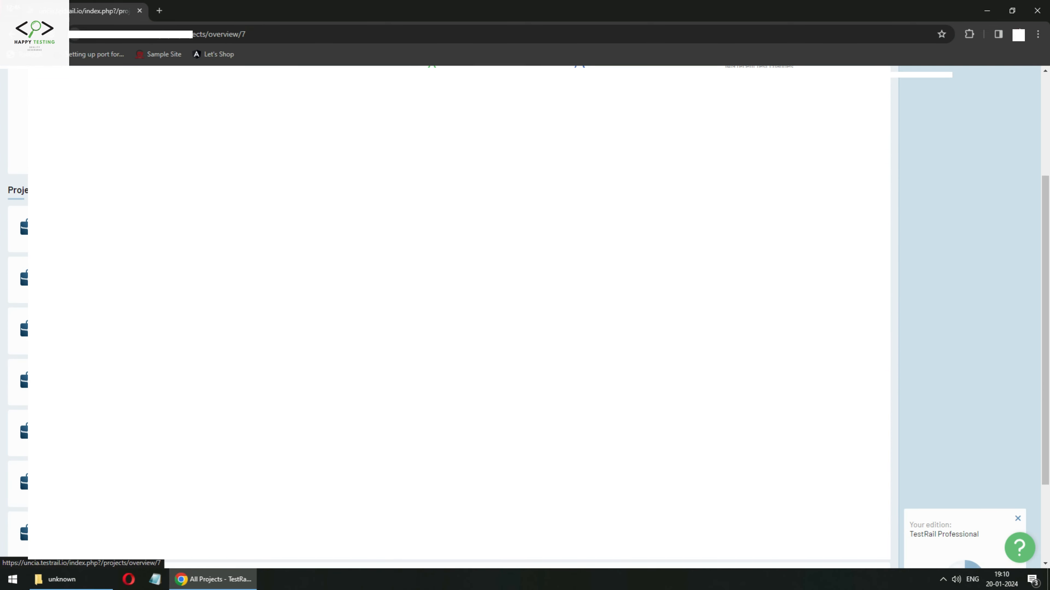
scroll(963, 298, "down", 5)
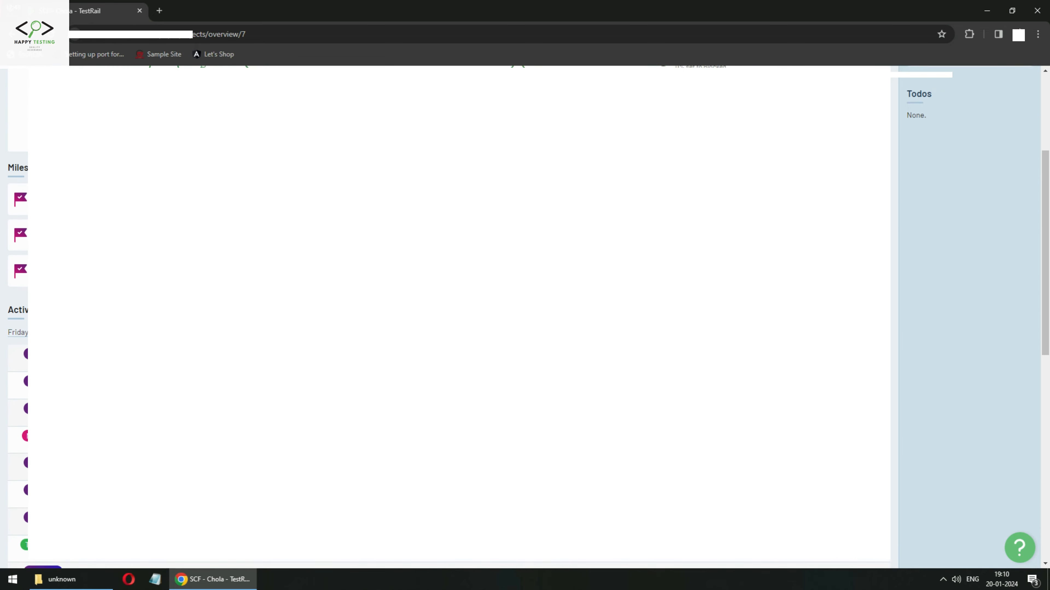
scroll(525, 314, "up", 3)
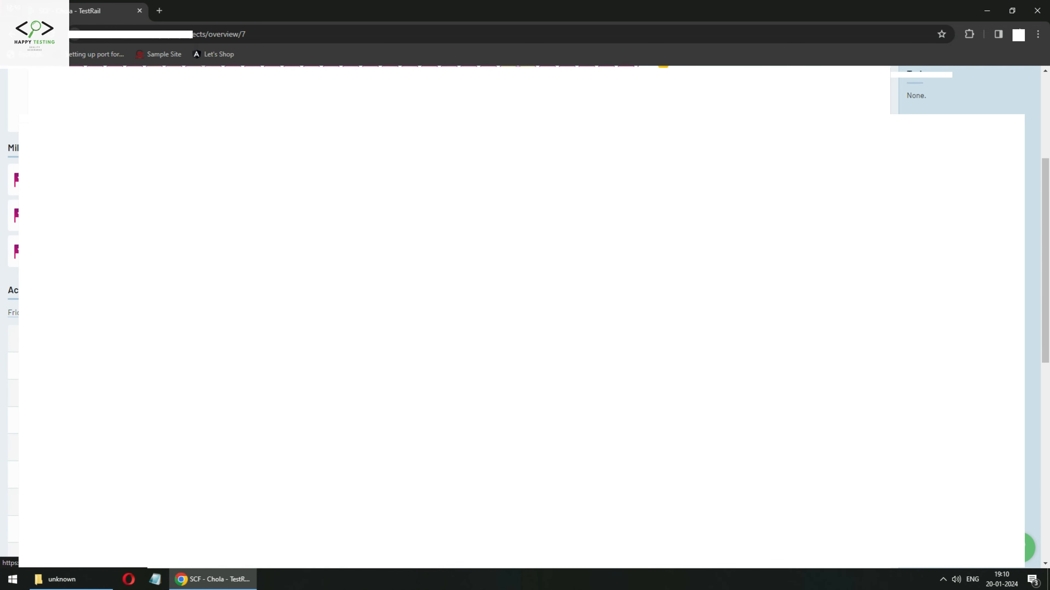
left_click(103, 463)
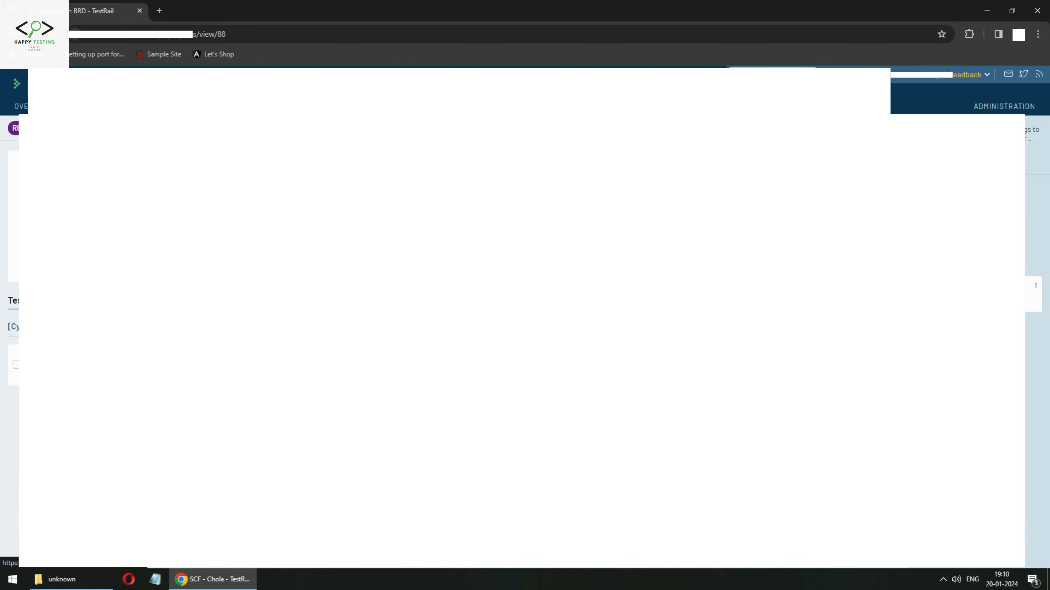
left_click(83, 359)
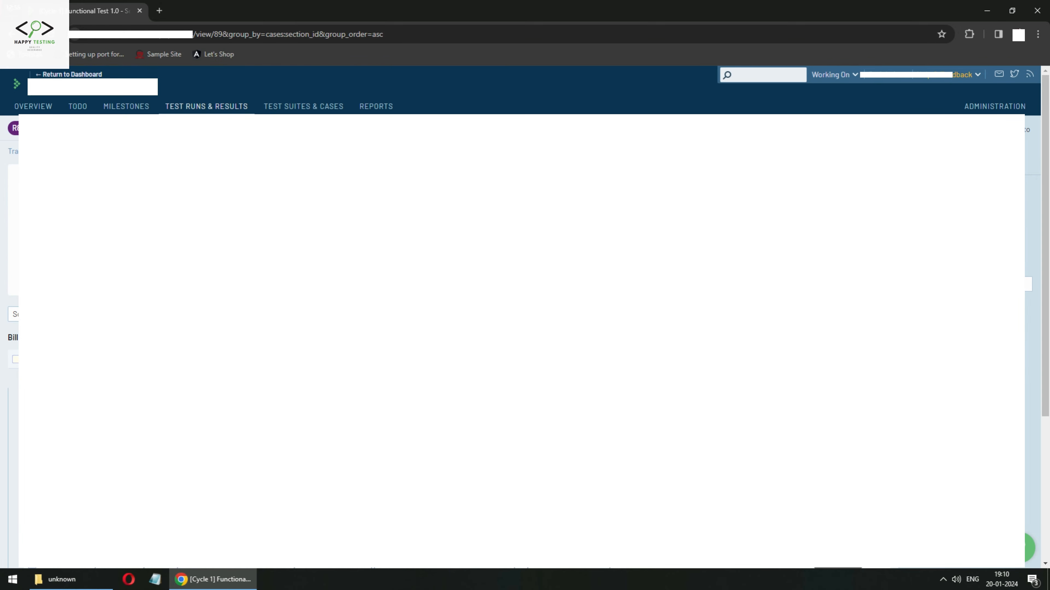
left_click(307, 105)
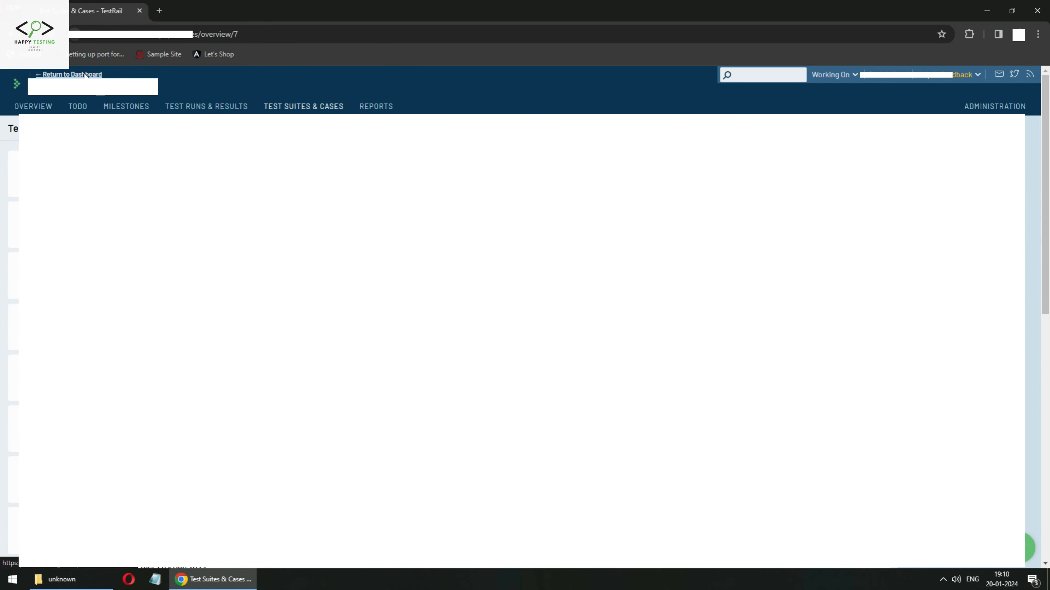
From the projects dashboard, open Sample Project 1's Test Suites & Cases, showing Master with 2 cases.
left_click(70, 75)
scroll(525, 314, "down", 6)
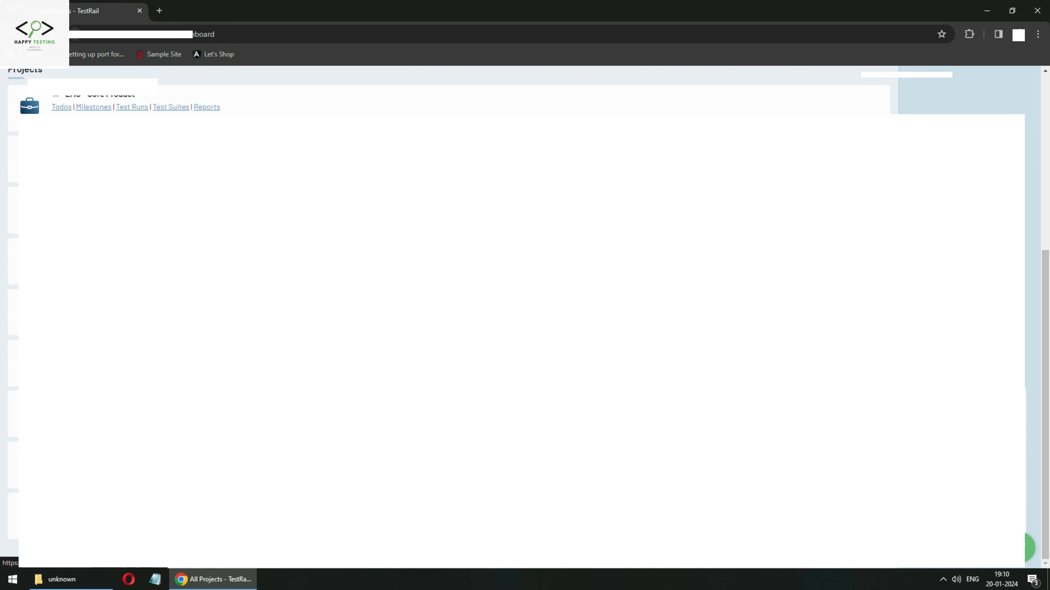
left_click(93, 451)
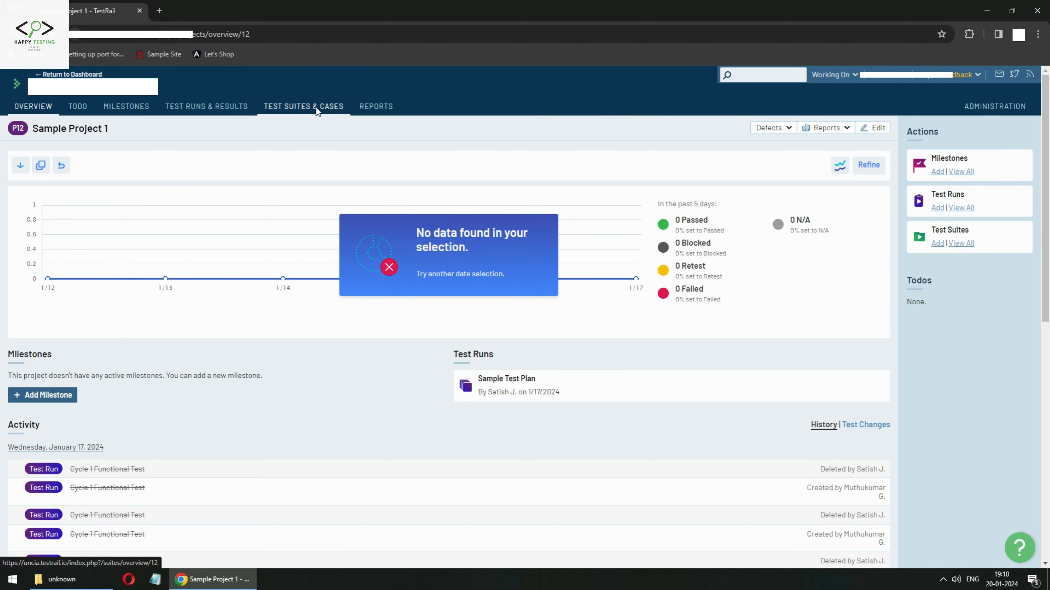
left_click(316, 106)
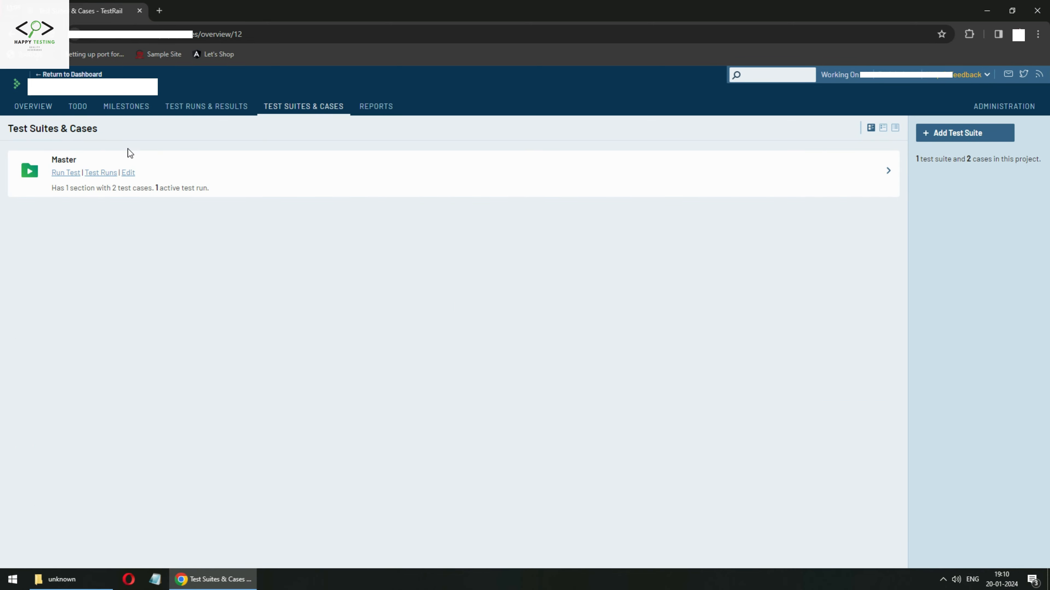
left_click(56, 160)
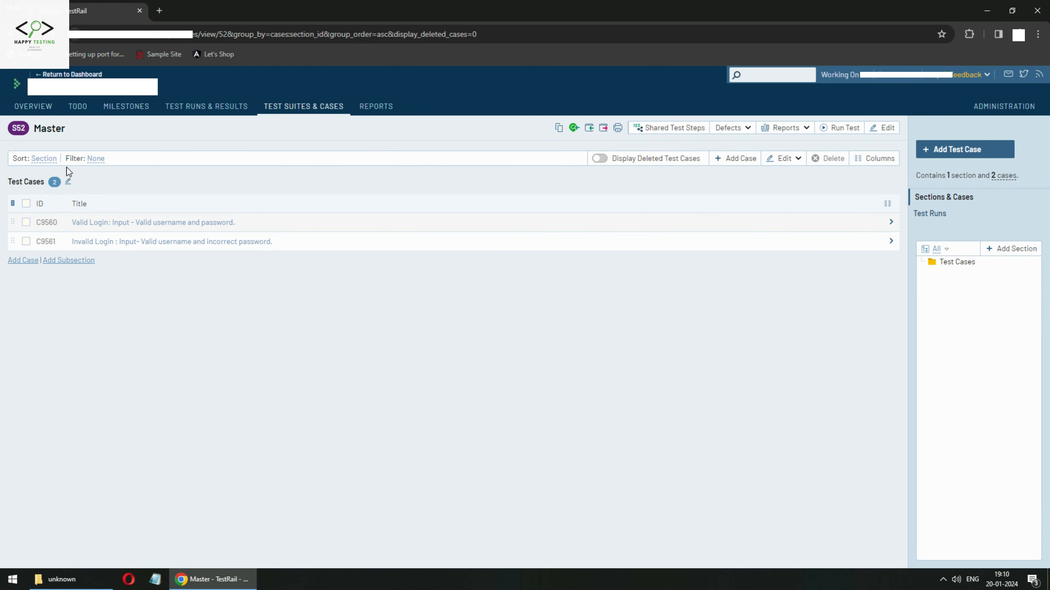
left_click(961, 151)
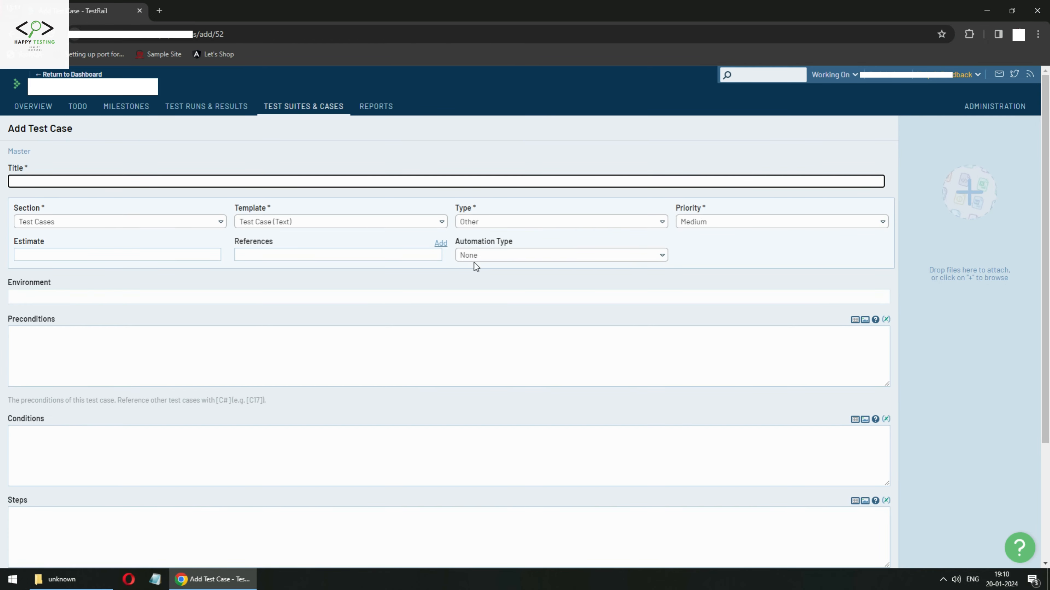
left_click(561, 229)
left_click(561, 226)
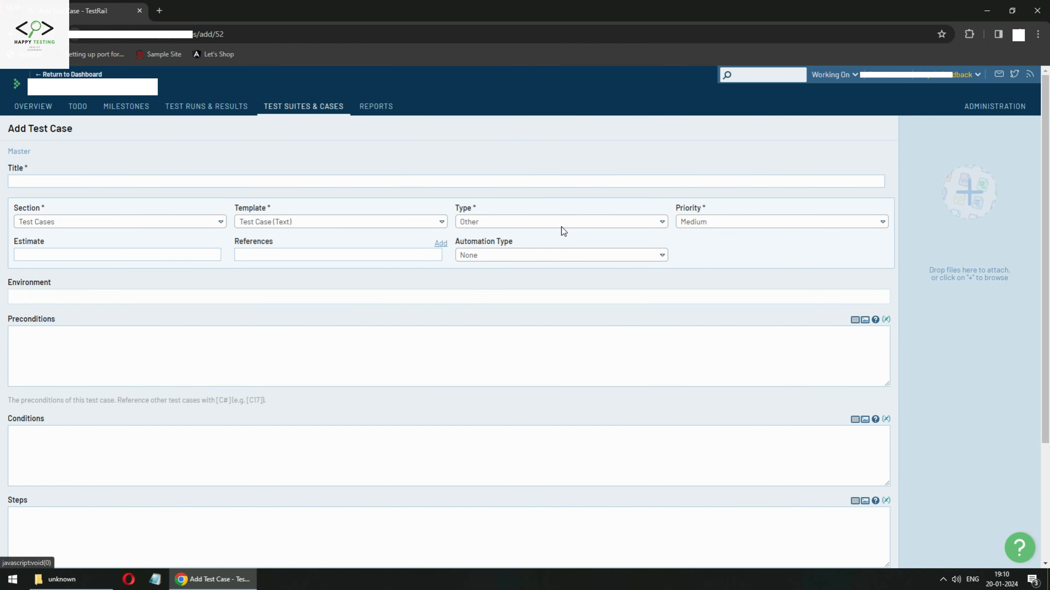
left_click(564, 223)
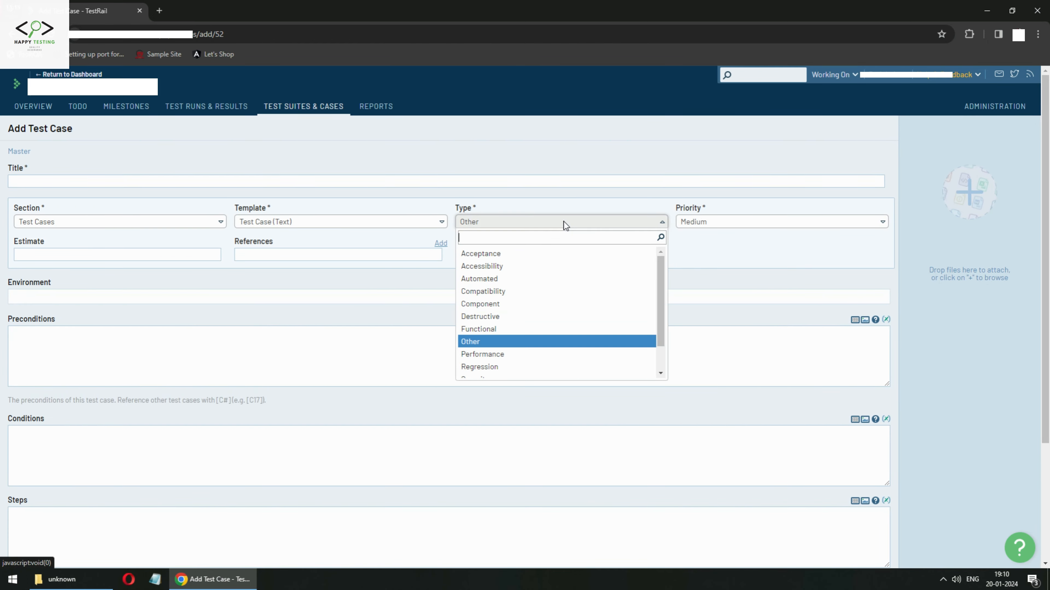
left_click(494, 302)
left_click(496, 222)
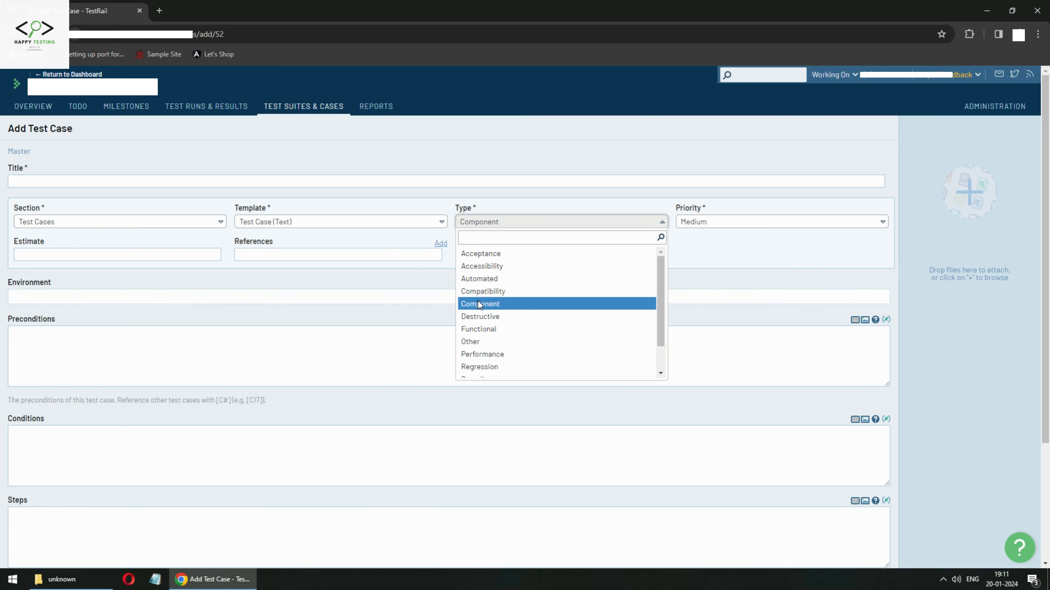
left_click(713, 277)
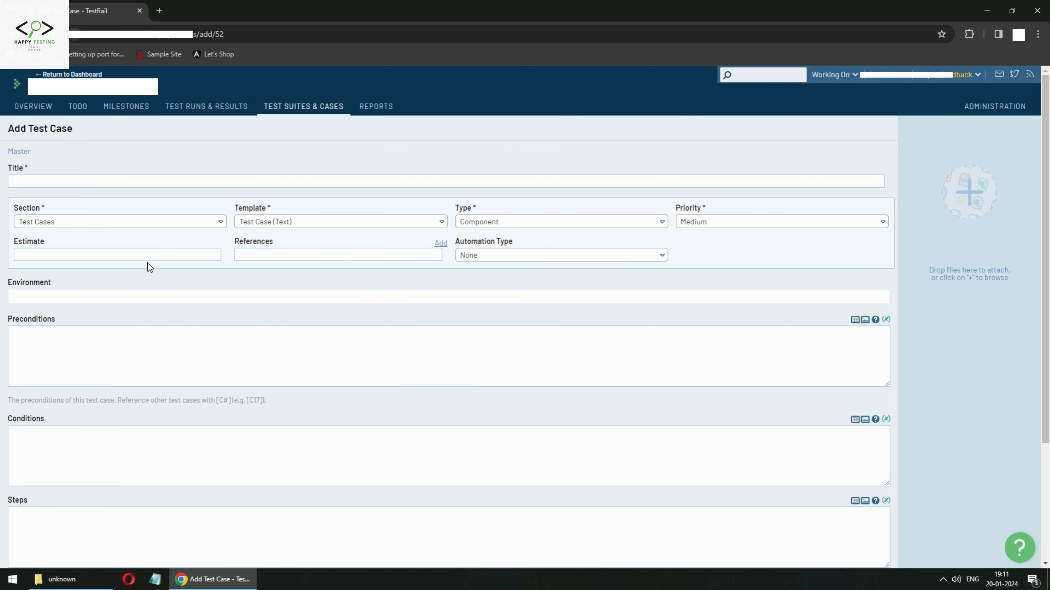
left_click(143, 297)
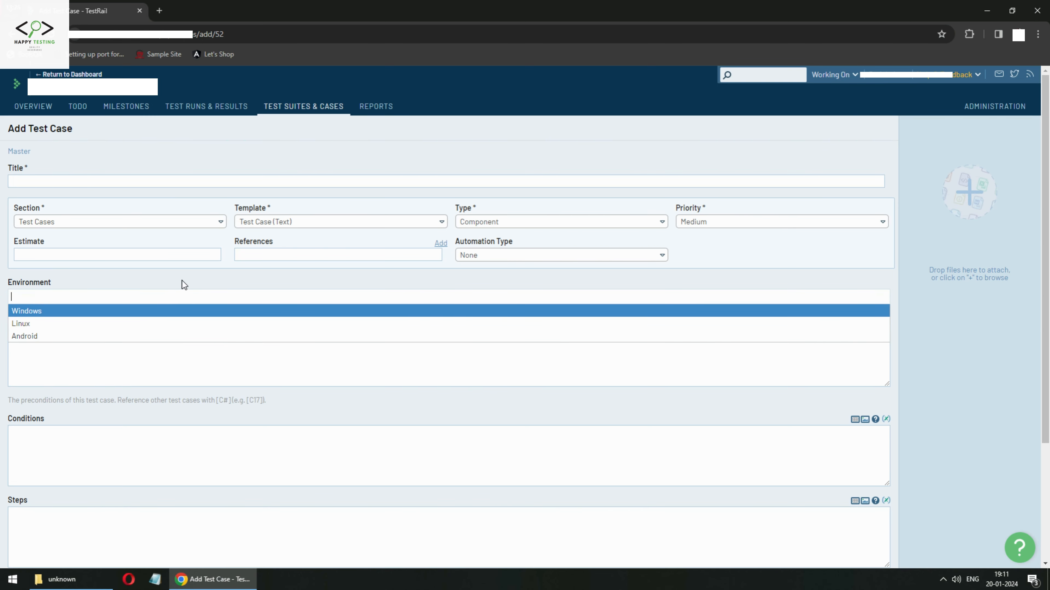
left_click(193, 276)
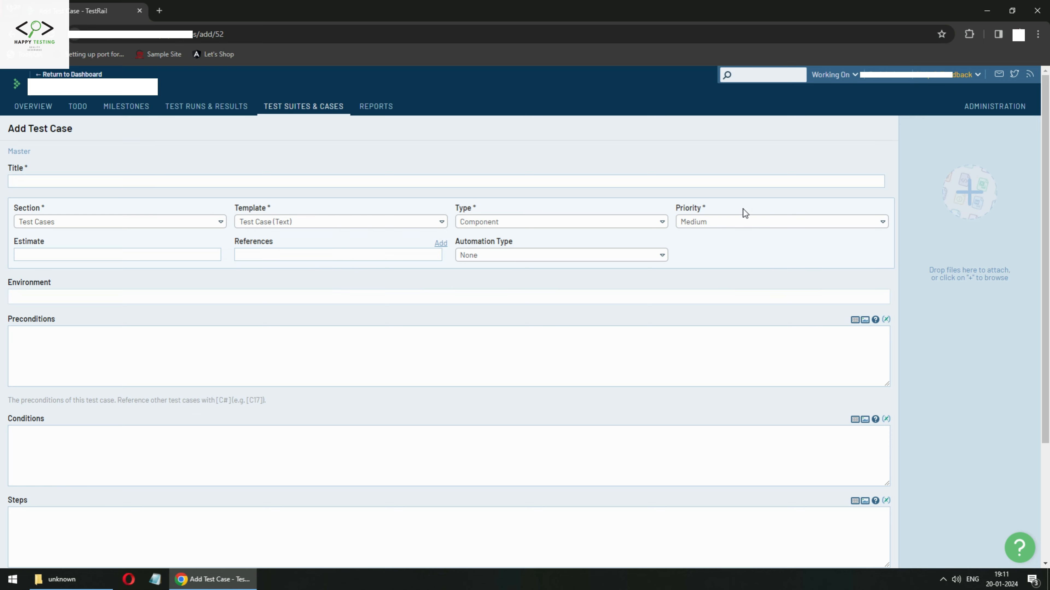
left_click(730, 224)
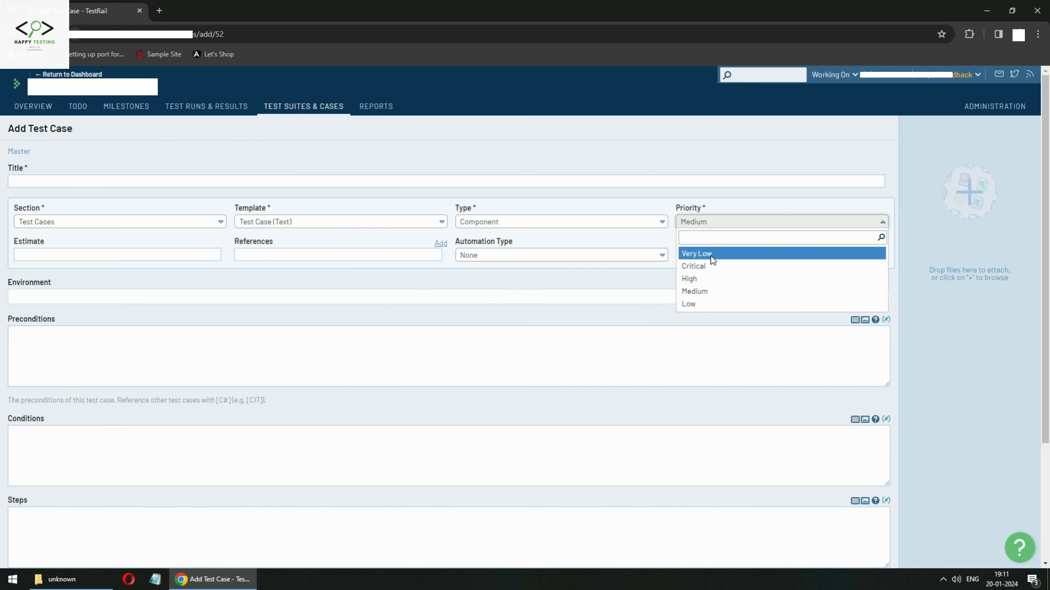
left_click(355, 286)
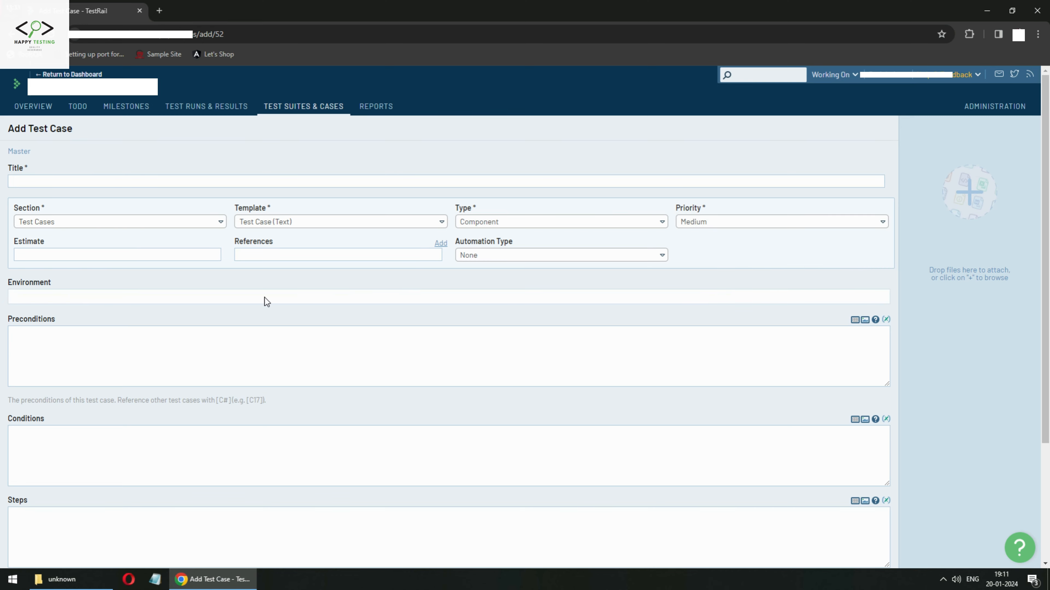
left_click(528, 227)
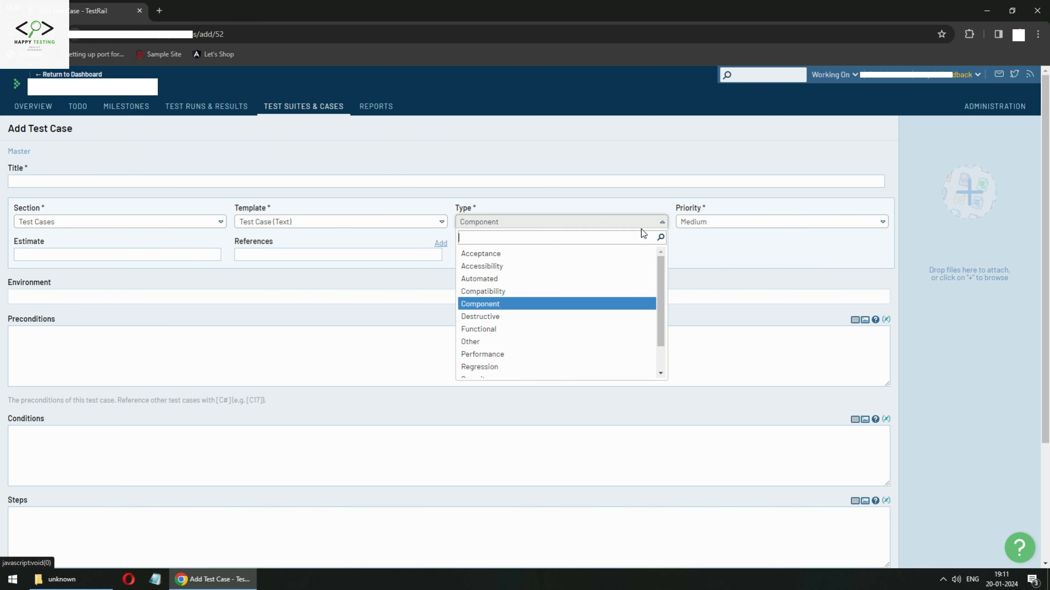
left_click(727, 223)
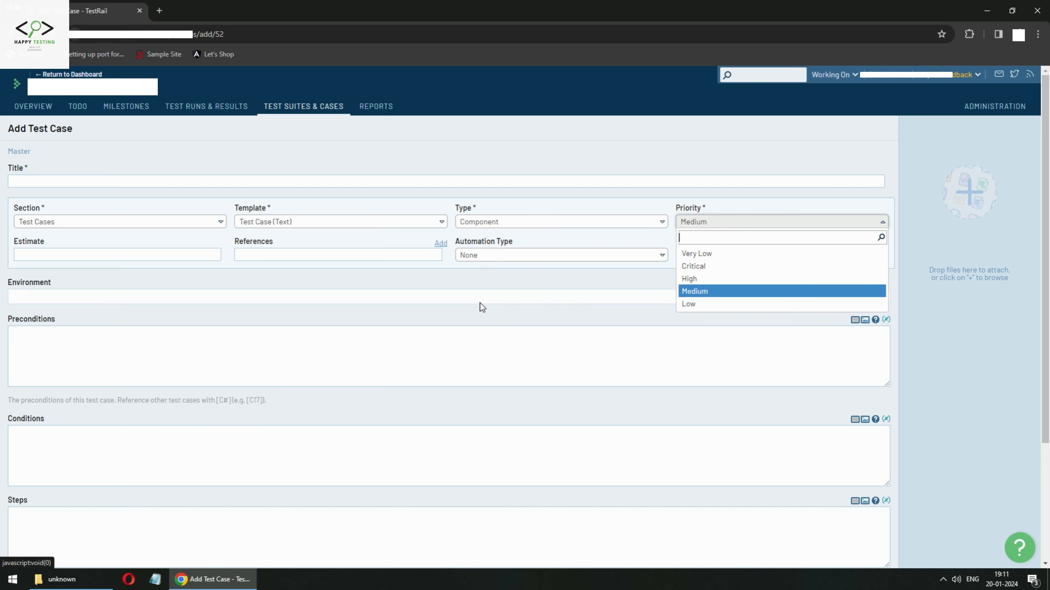
left_click(446, 292)
left_click(320, 269)
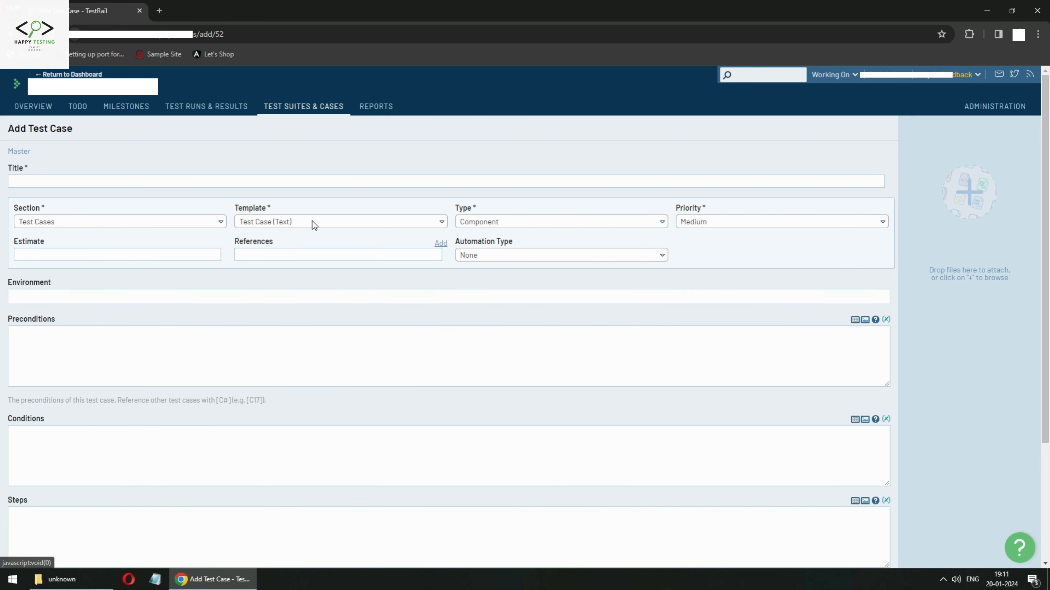
scroll(372, 325, "down", 1)
scroll(374, 330, "down", 2)
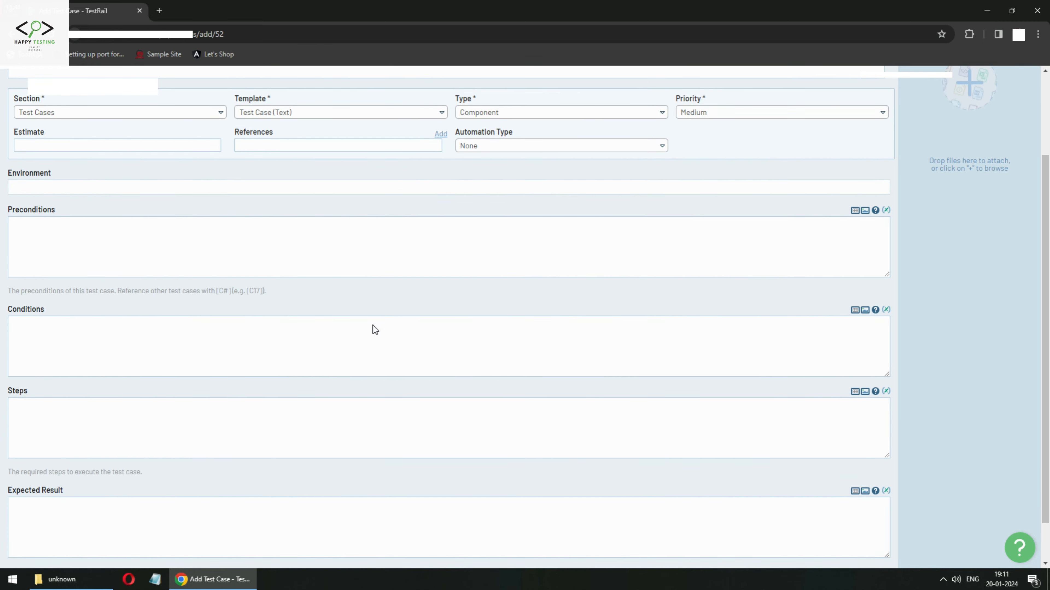
scroll(419, 373, "up", 3)
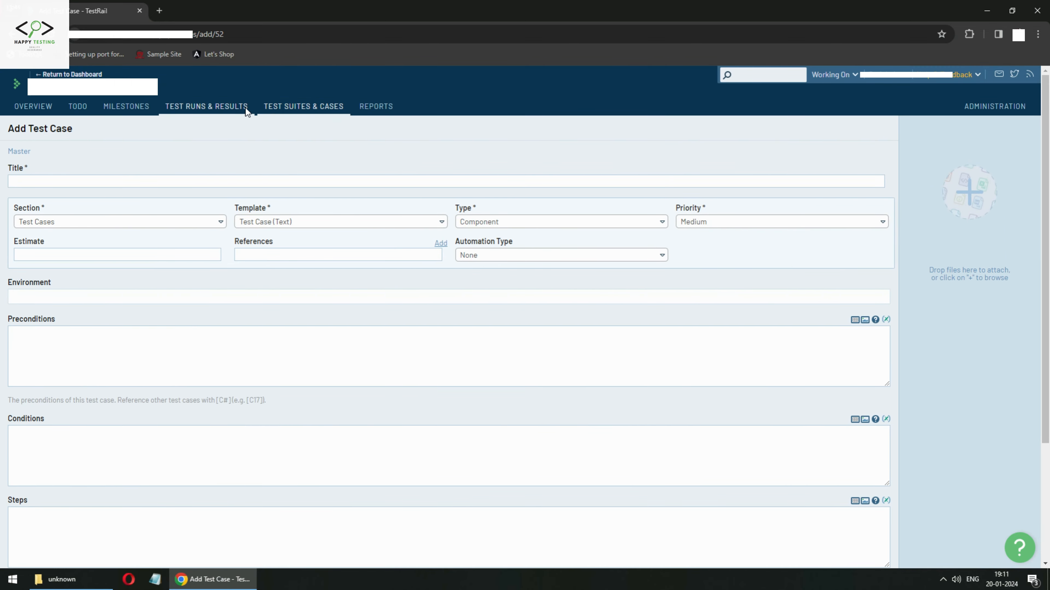
Leave the unsaved test case and open a test in Sample Test Plan's Cycle 1 Functional Test run.
left_click(231, 109)
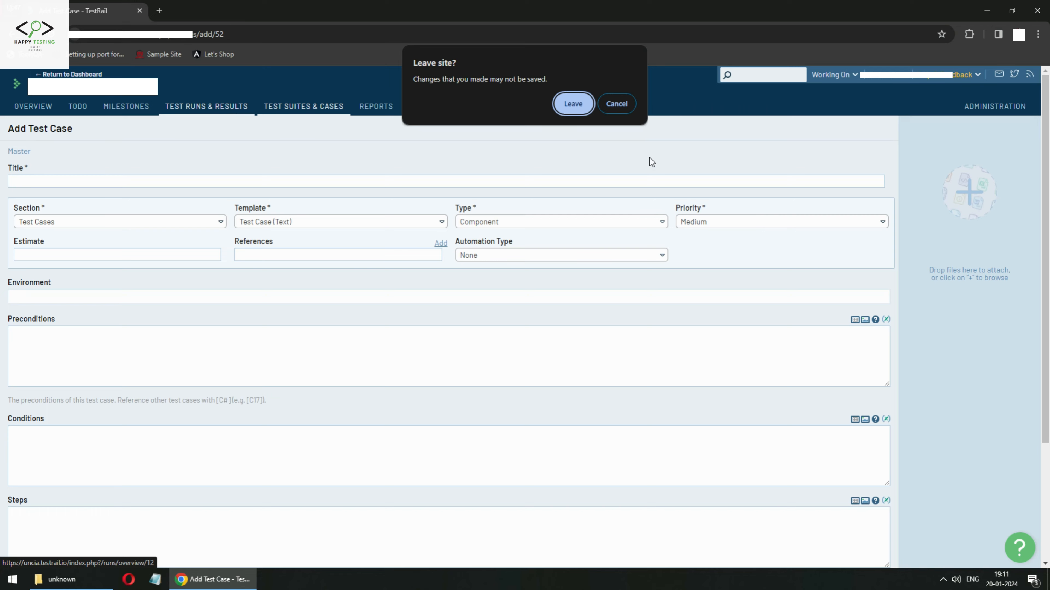
left_click(557, 108)
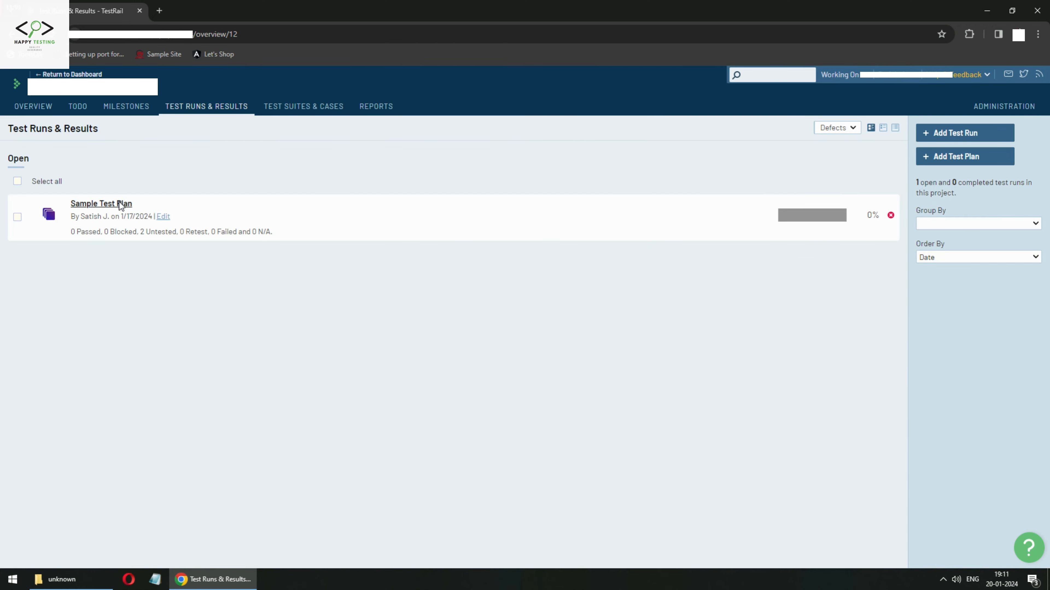
left_click(118, 202)
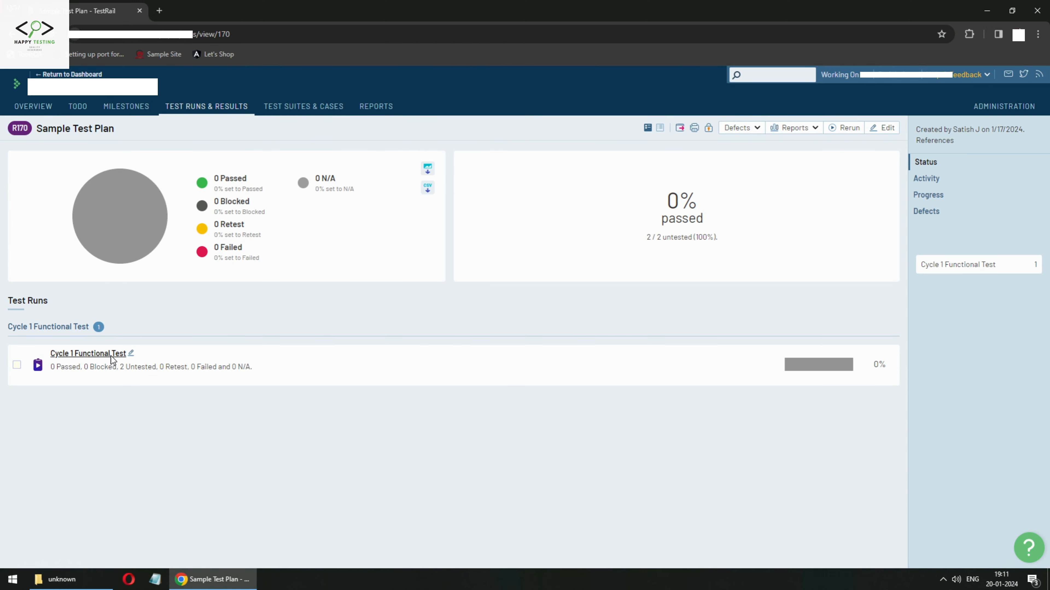
left_click(110, 356)
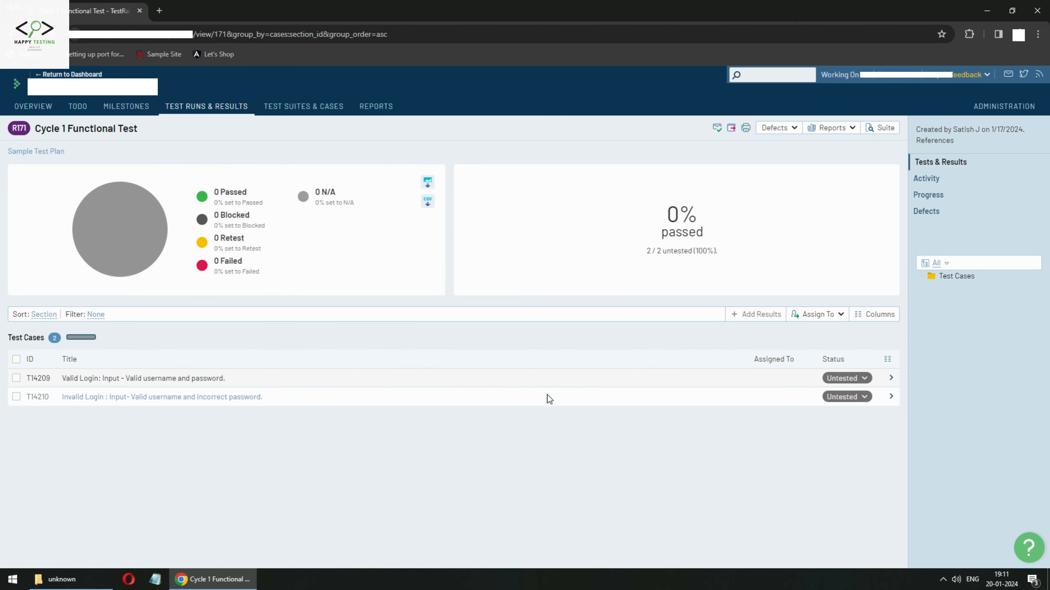
left_click(151, 378)
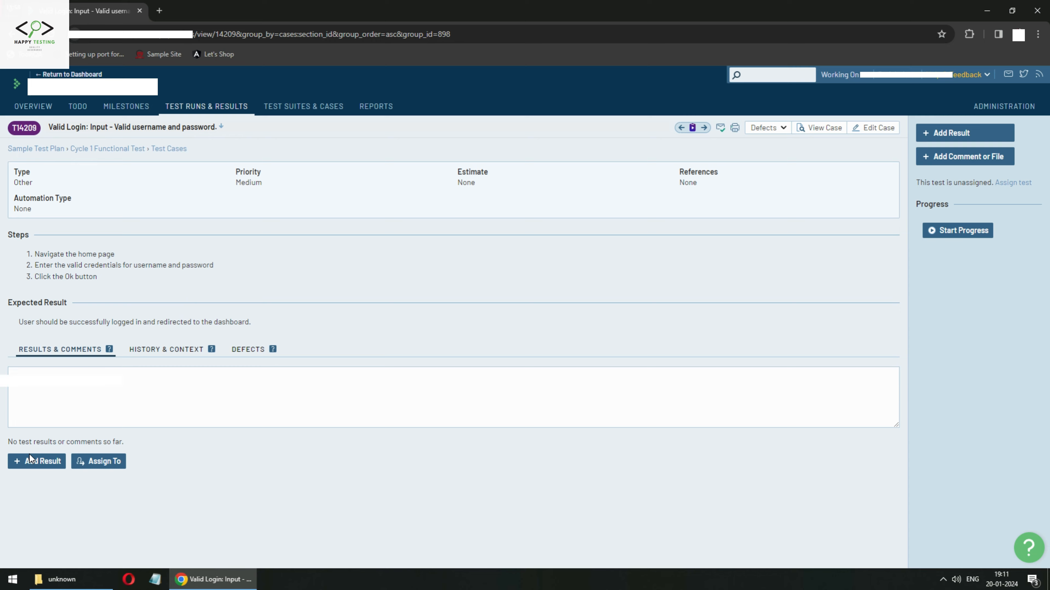
Review the available statuses in Add Result, then cancel without adding a result.
left_click(36, 460)
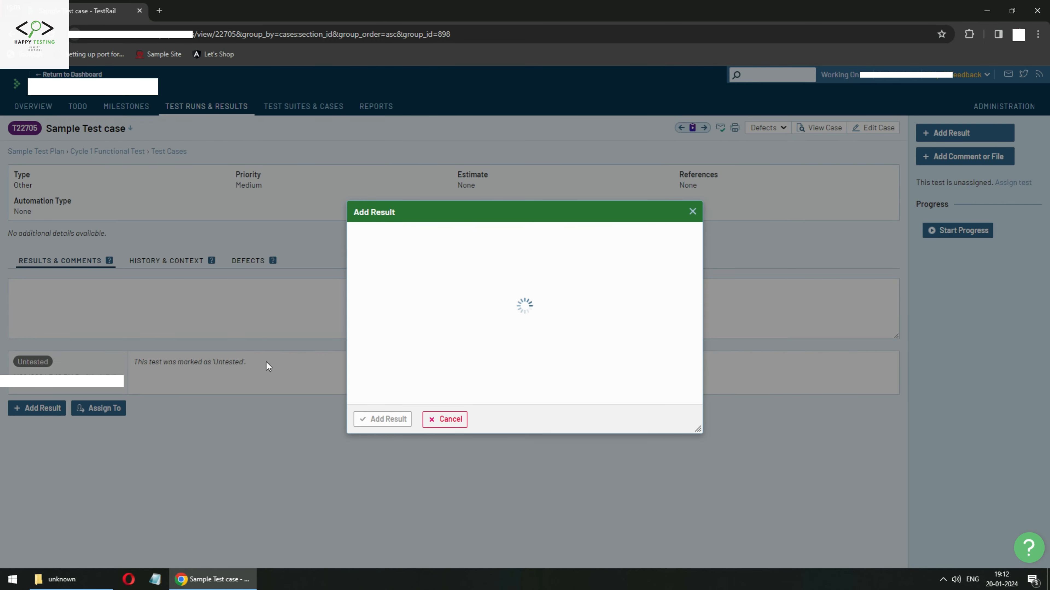
left_click(446, 244)
scroll(422, 299, "down", 1)
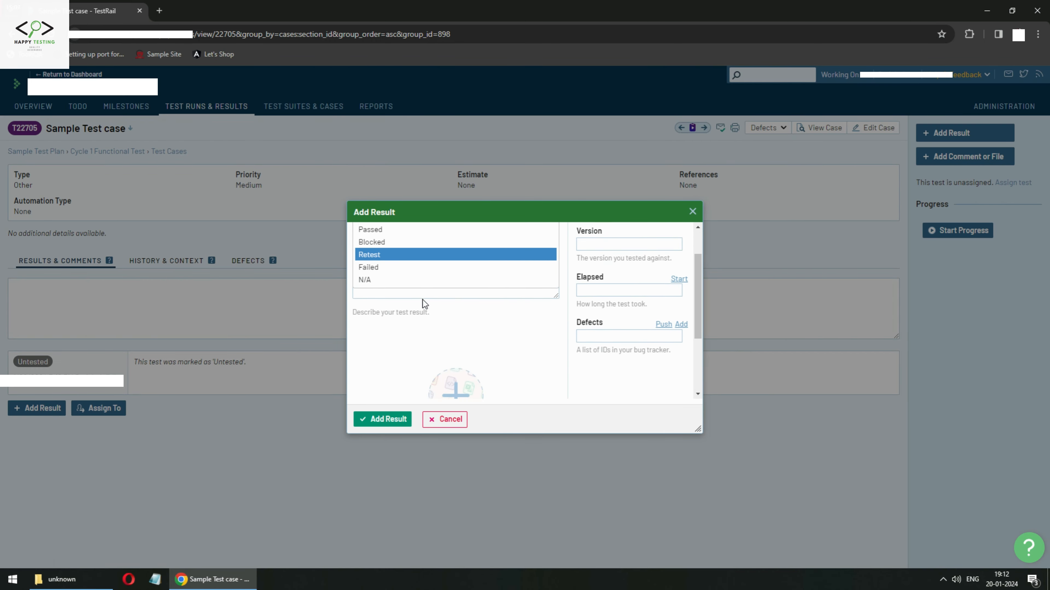
scroll(392, 270, "up", 1)
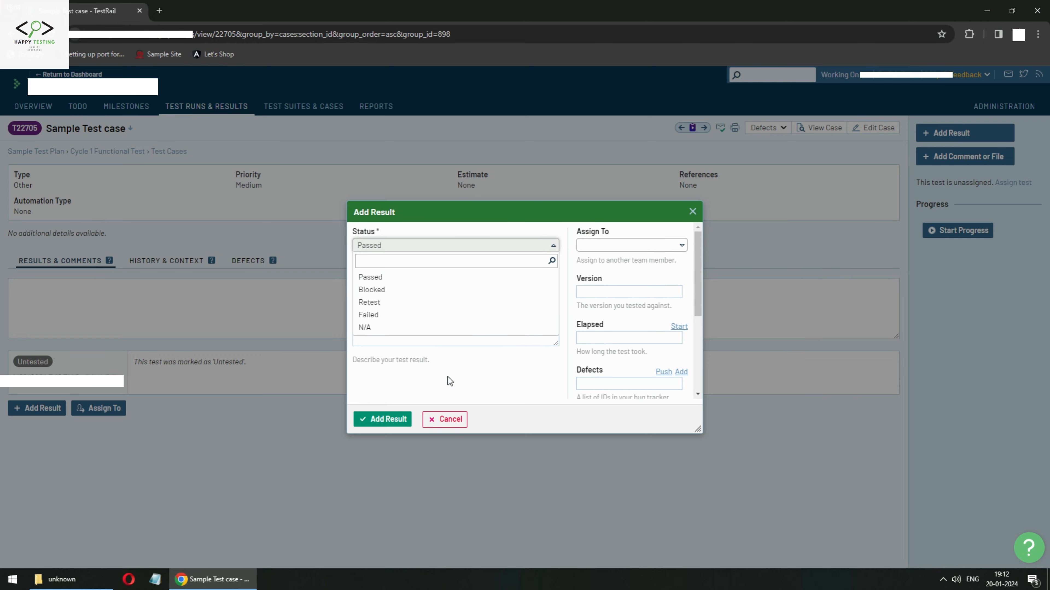
left_click(445, 420)
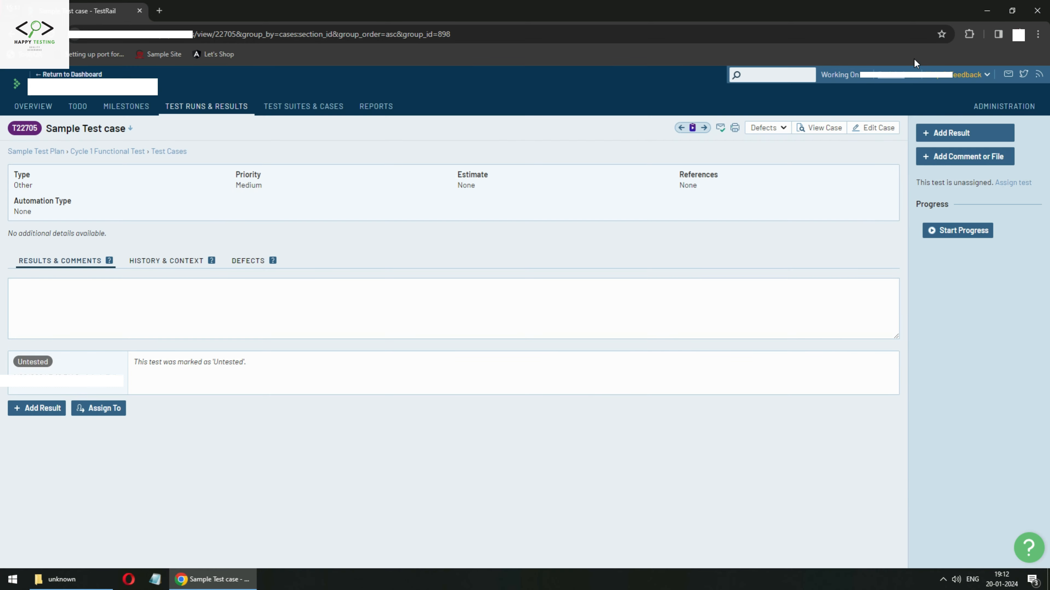
Under Administration > Customizations > Result Statuses, mark InProgress as active and save it.
left_click(982, 112)
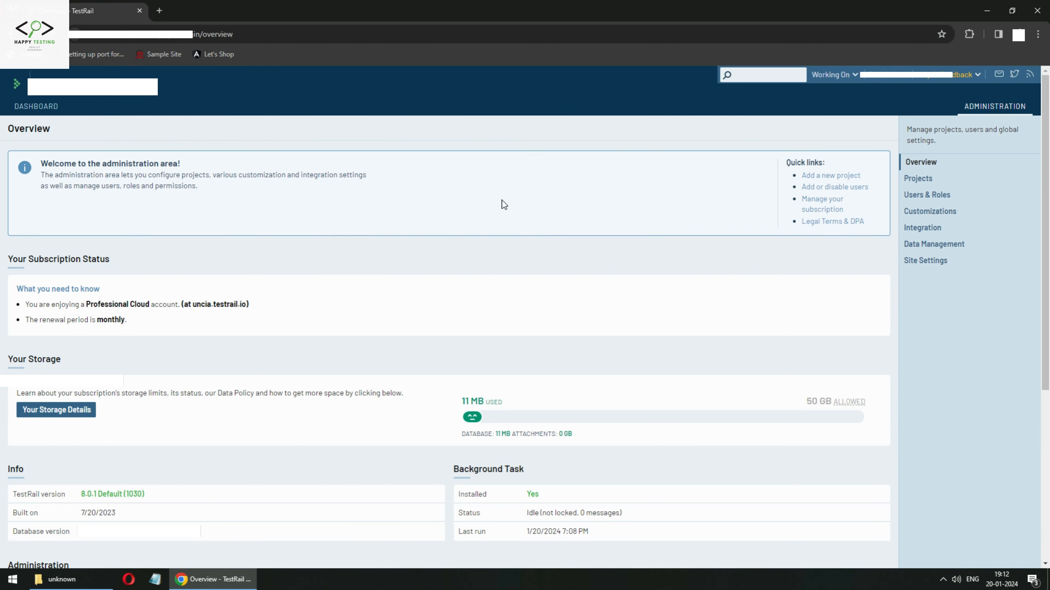
scroll(161, 351, "down", 5)
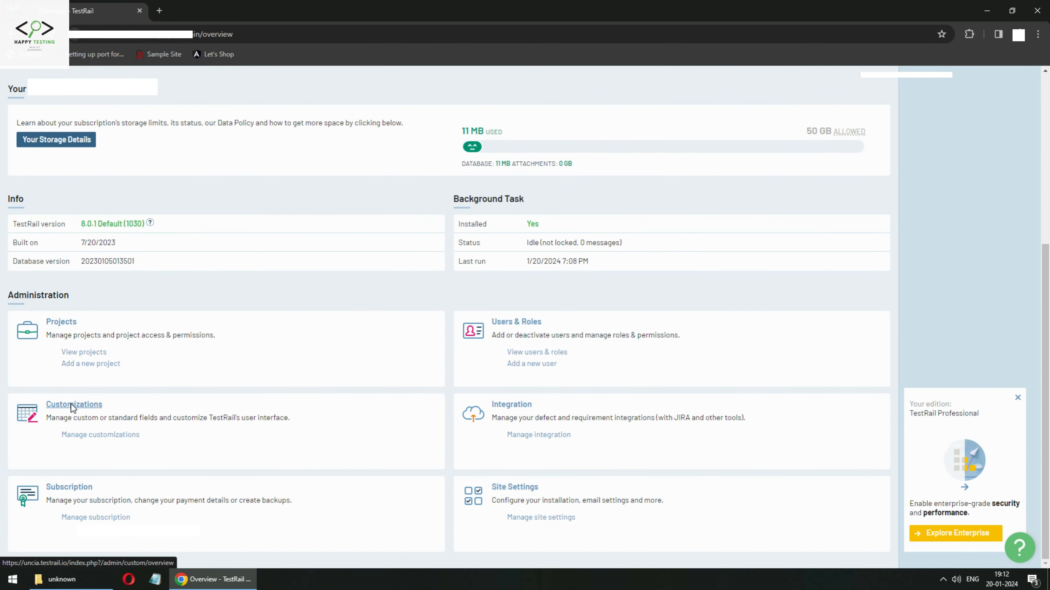
left_click(71, 405)
left_click(419, 159)
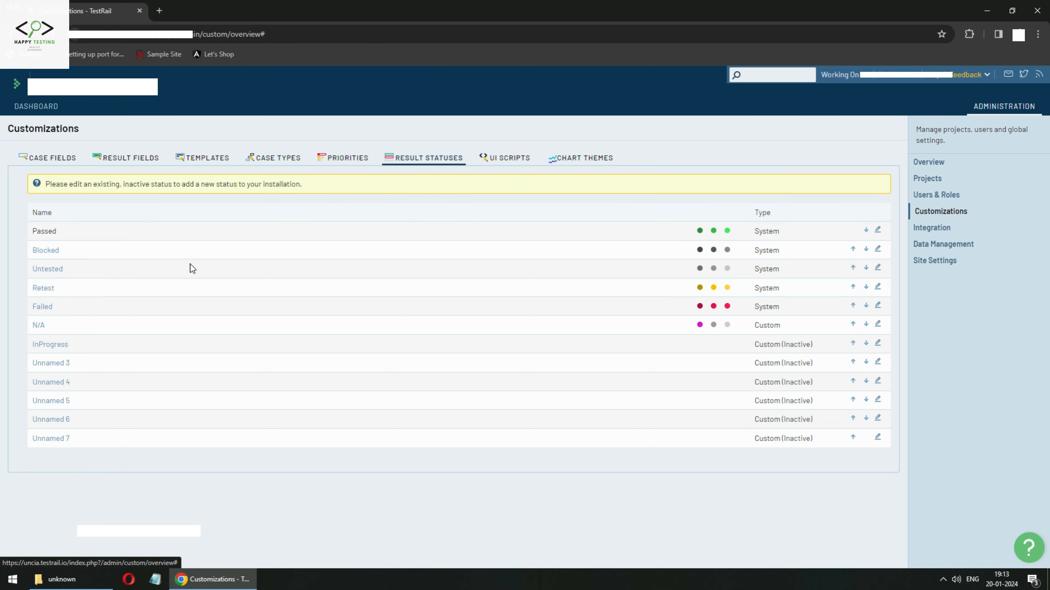
left_click(46, 345)
scroll(86, 353, "down", 1)
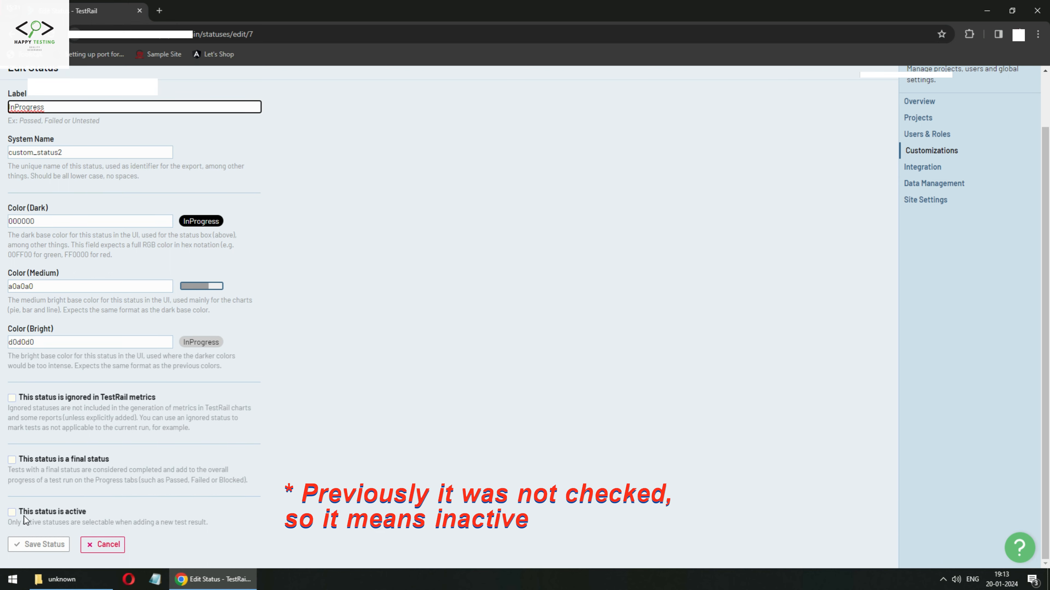
left_click(12, 513)
left_click(25, 545)
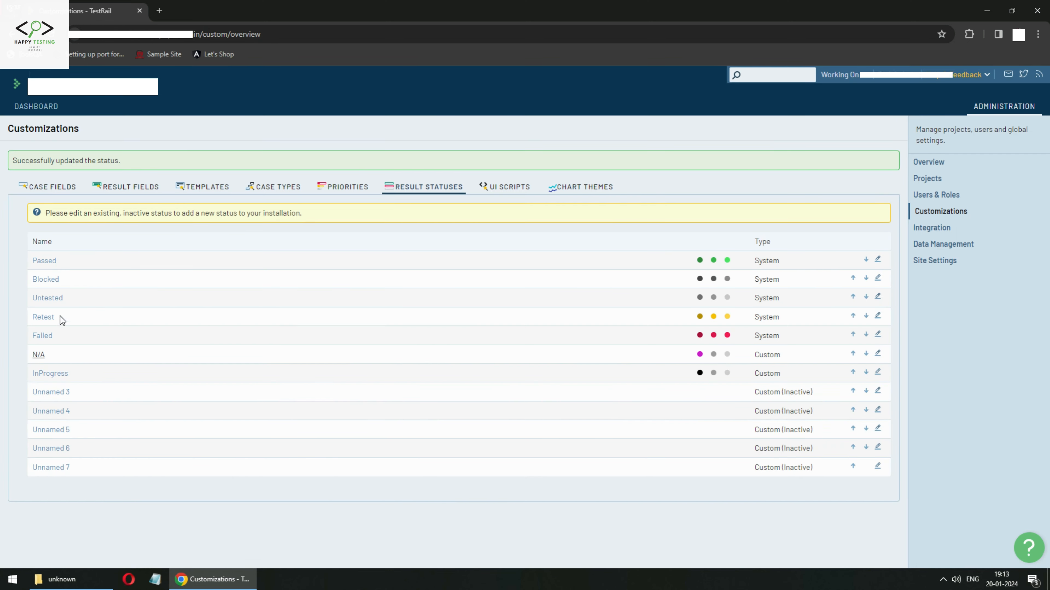
Open the Sample Test case test in Sample Project 1's Sample Test Plan, Cycle 1 Functional Test run.
left_click(46, 108)
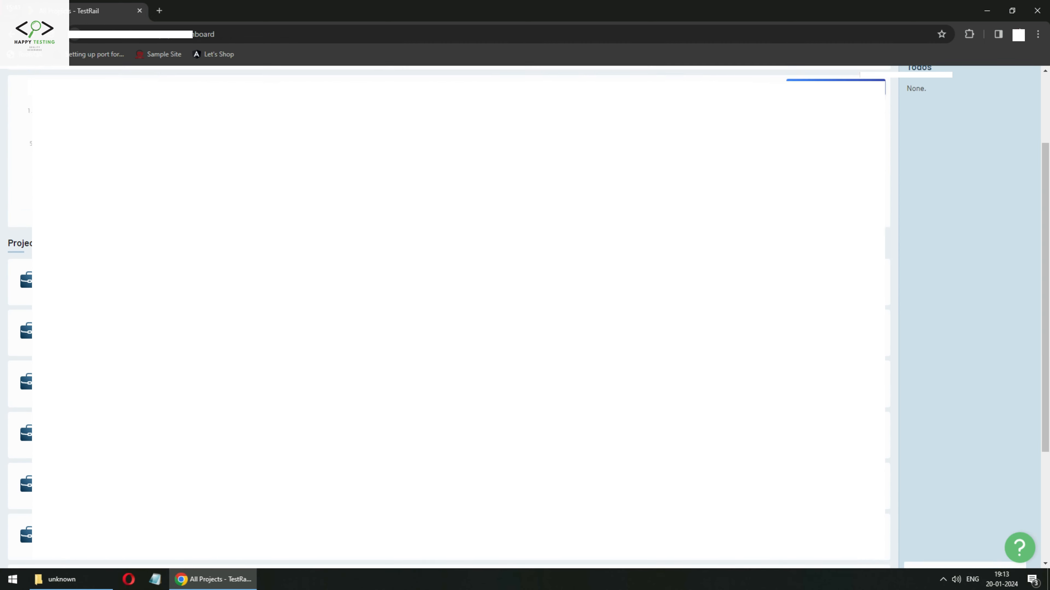
scroll(446, 315, "down", 4)
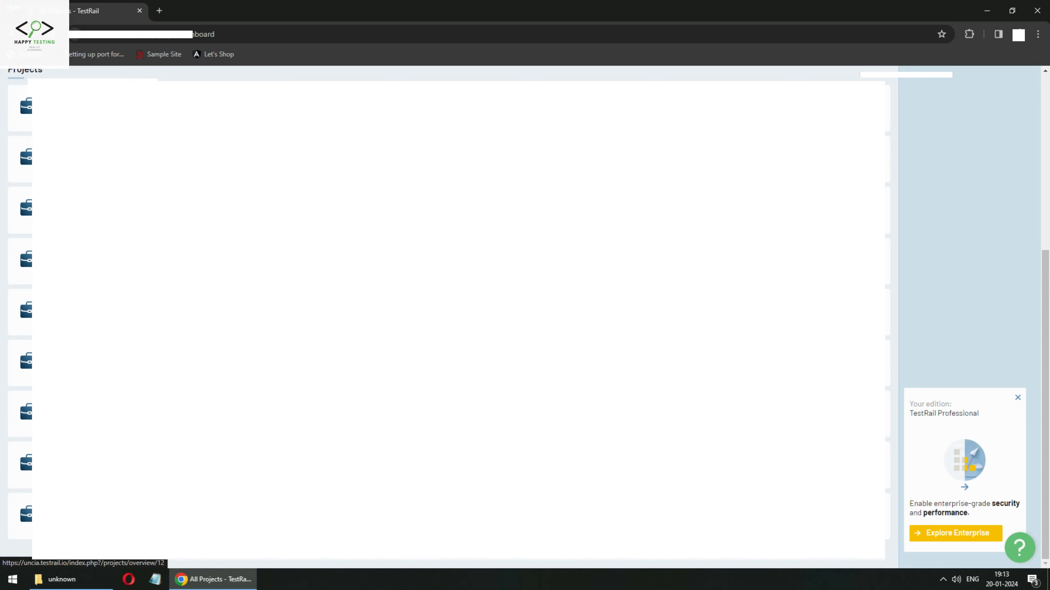
left_click(74, 457)
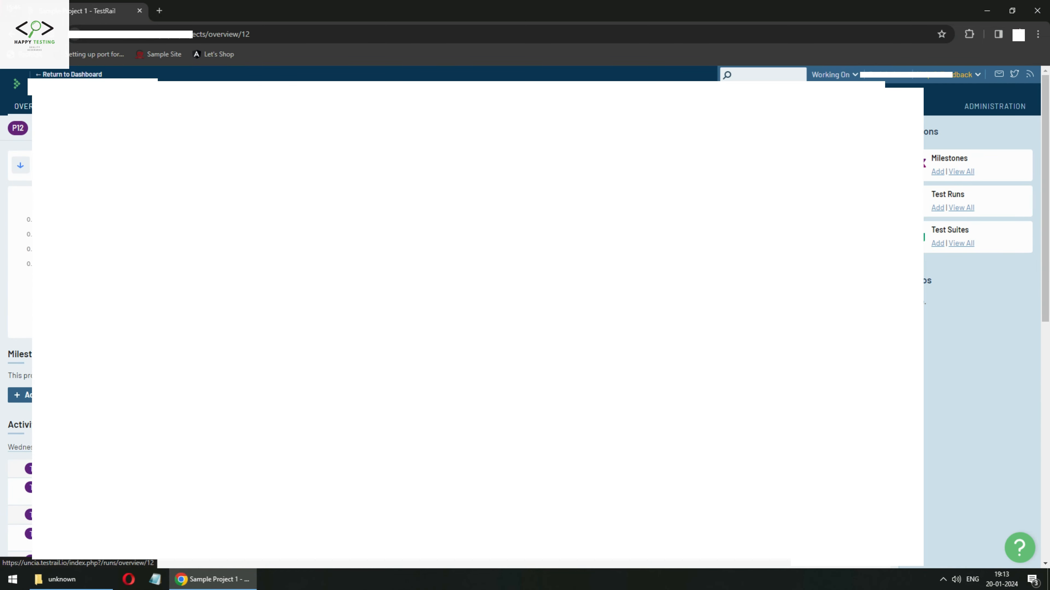
left_click(191, 106)
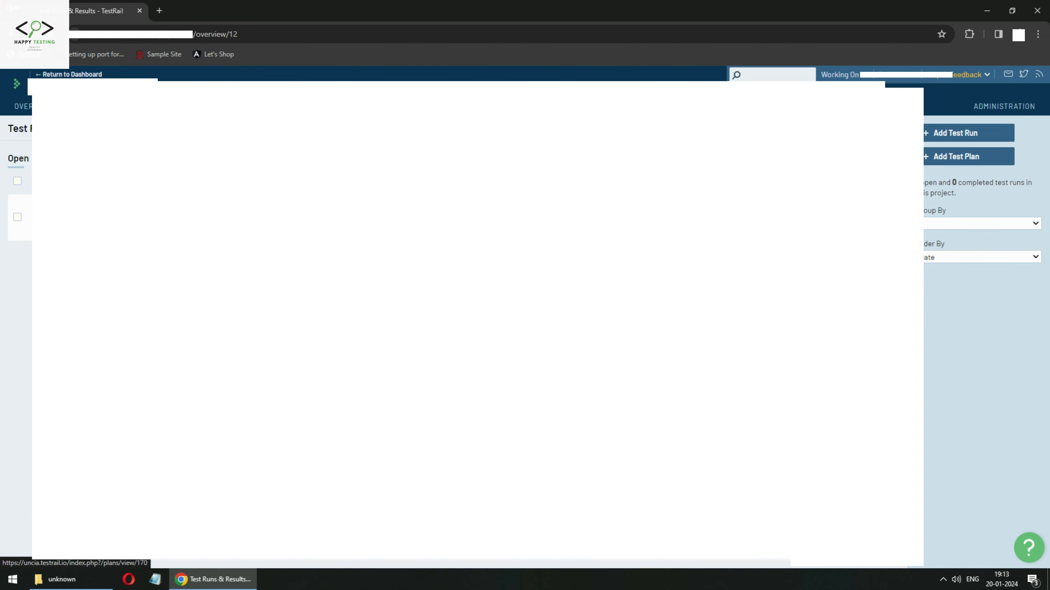
left_click(74, 210)
left_click(93, 362)
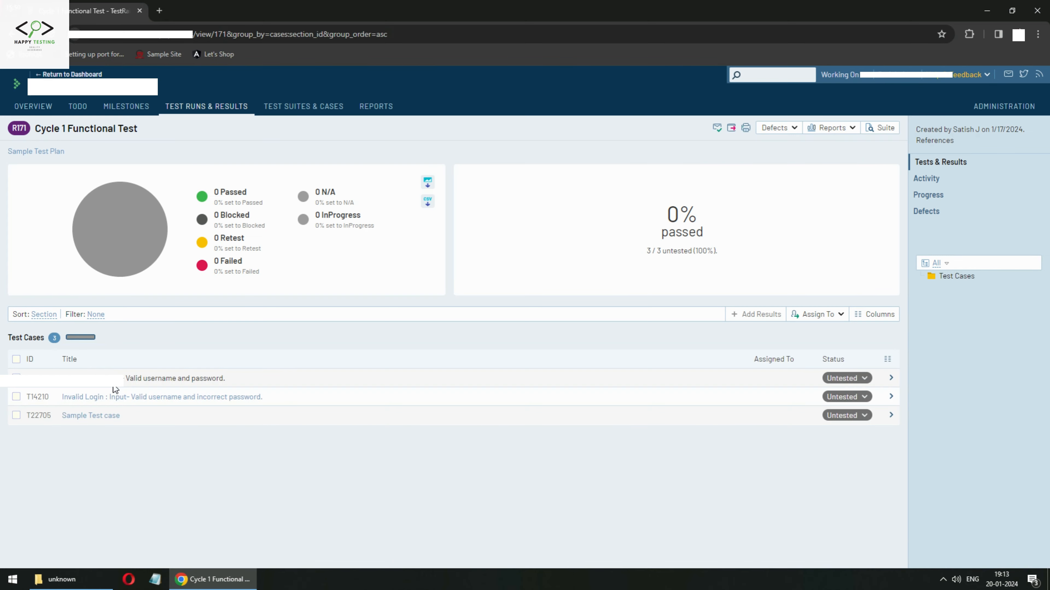
left_click(111, 417)
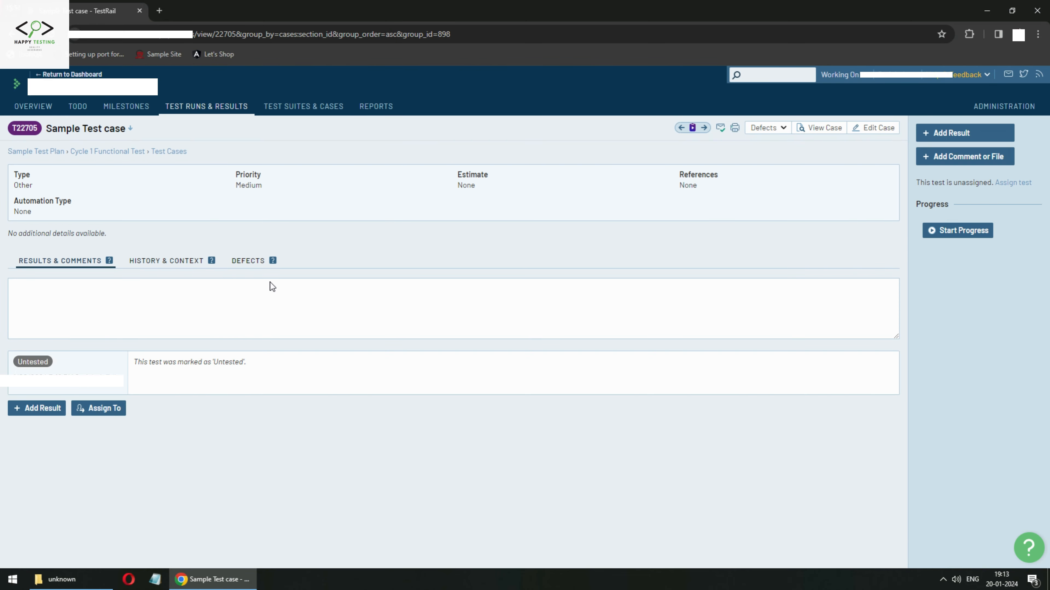
Open Add Result's status list for Sample Test case, confirming InProgress is now available.
left_click(41, 409)
left_click(423, 249)
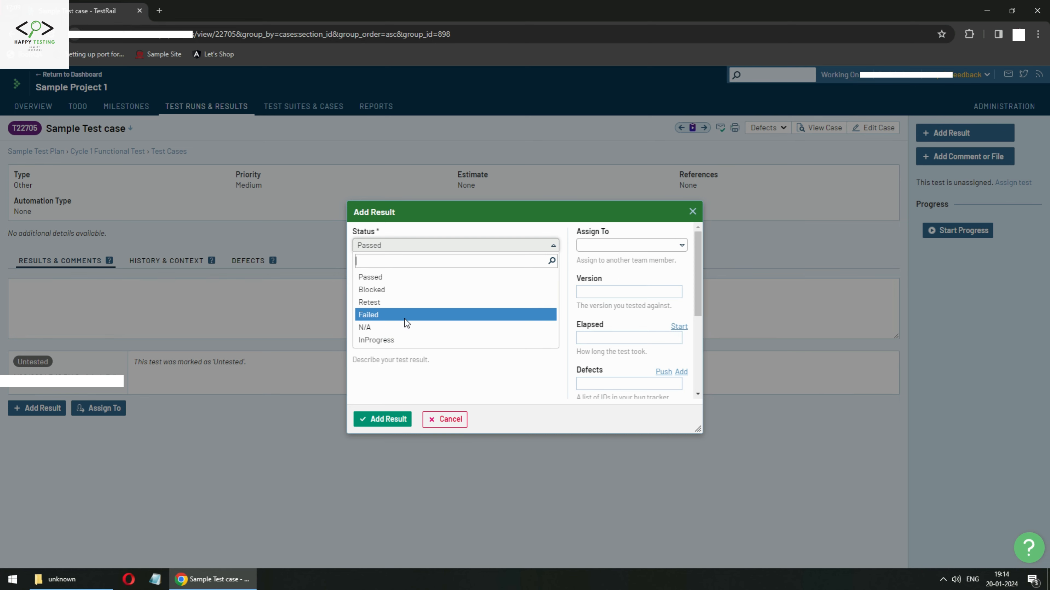
scroll(411, 316, "down", 1)
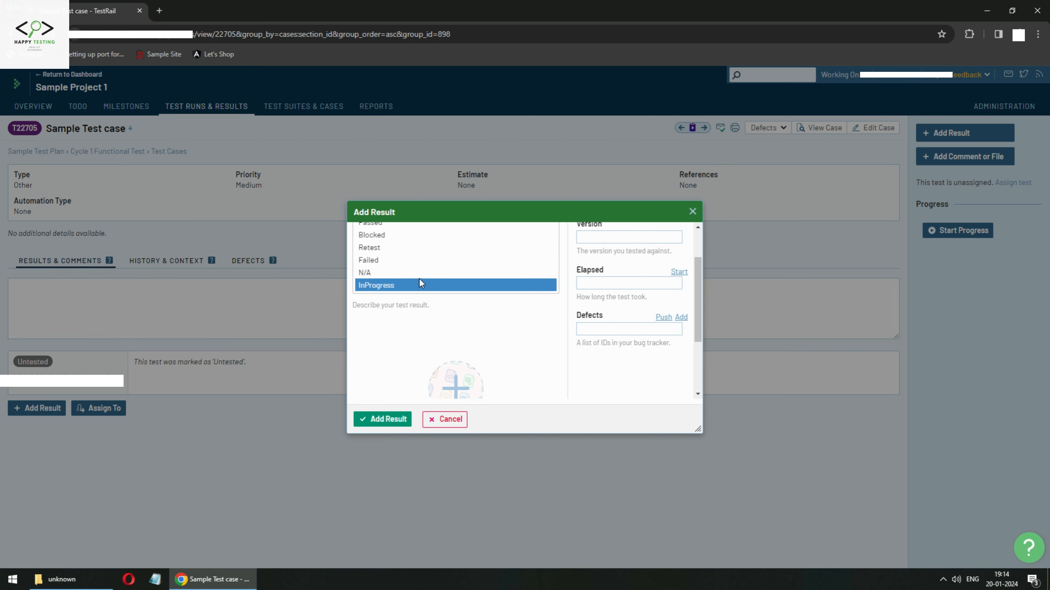
scroll(419, 279, "up", 1)
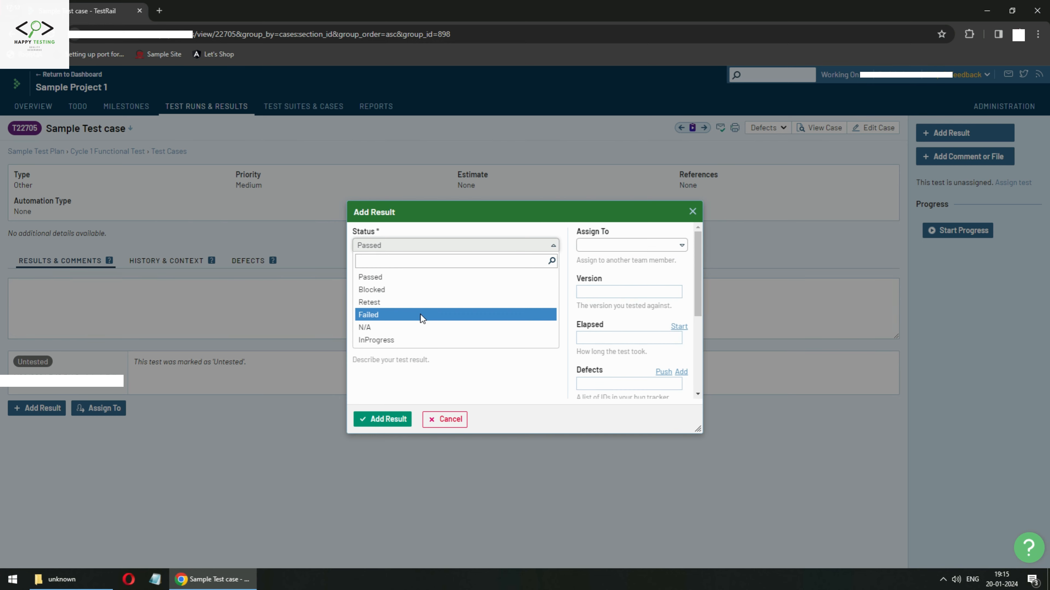